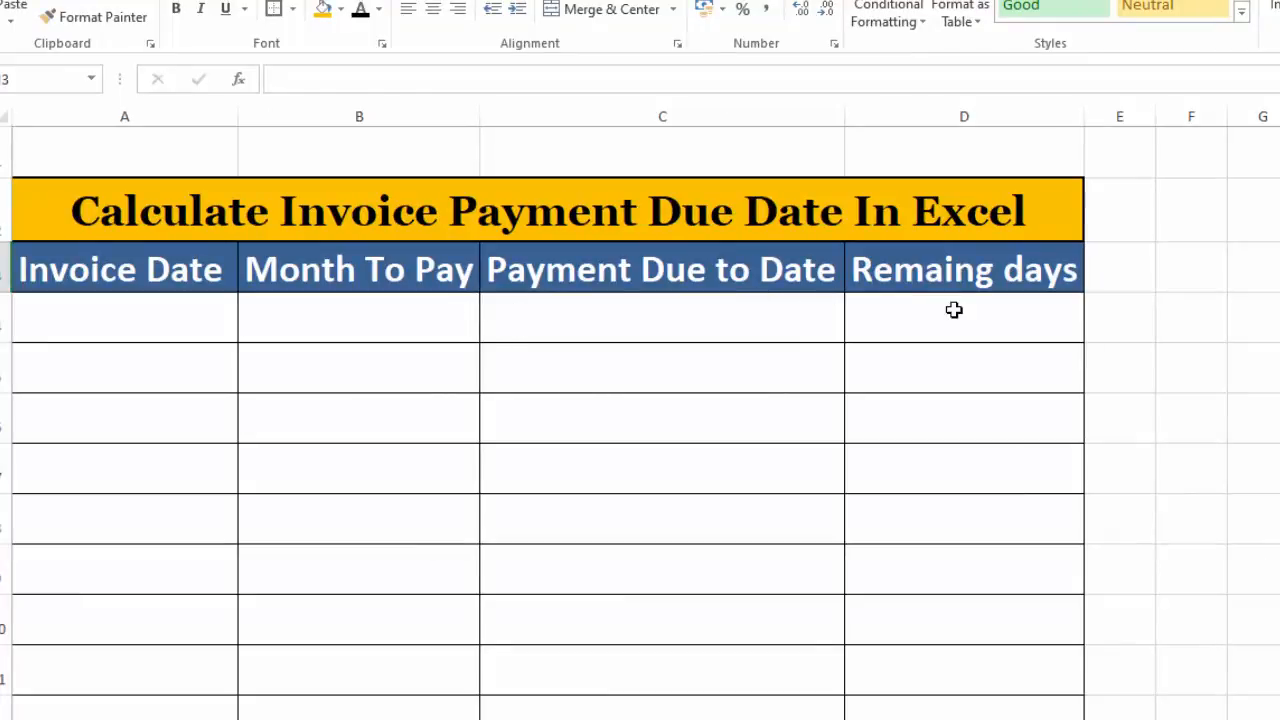
{"action": "left_click", "coordinate": [168, 310]}
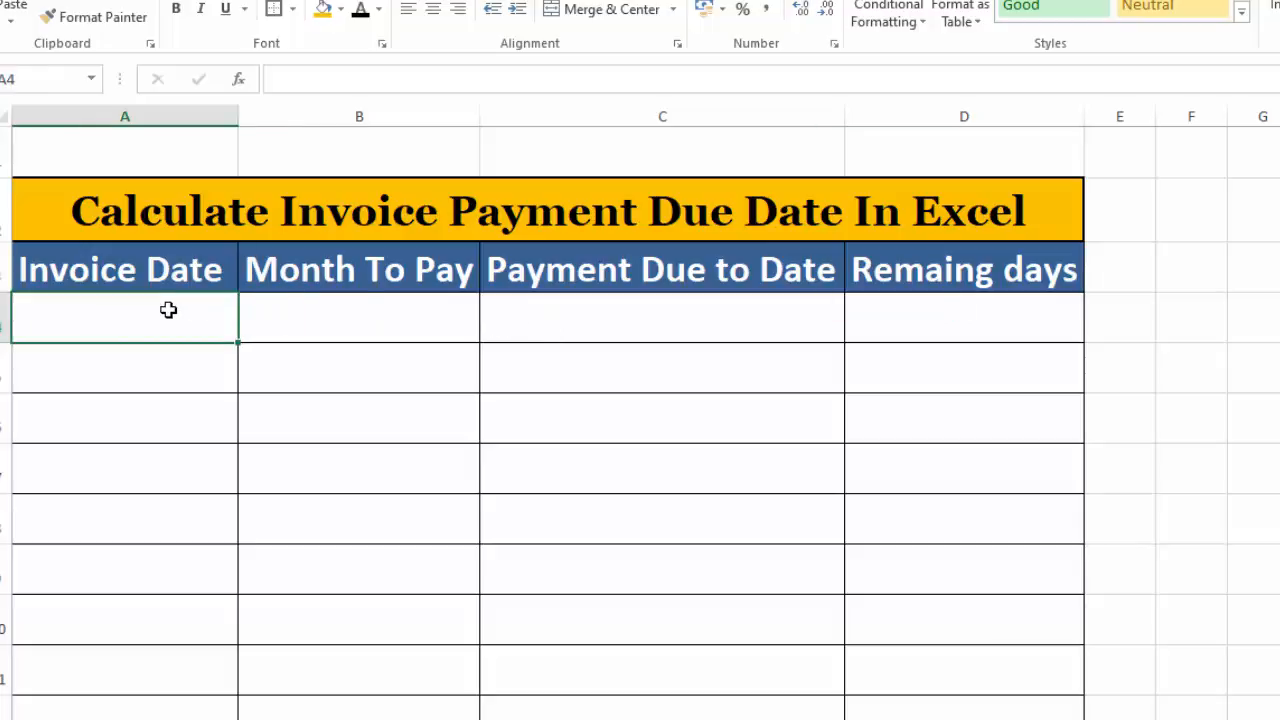
{"action": "left_click", "coordinate": [334, 322]}
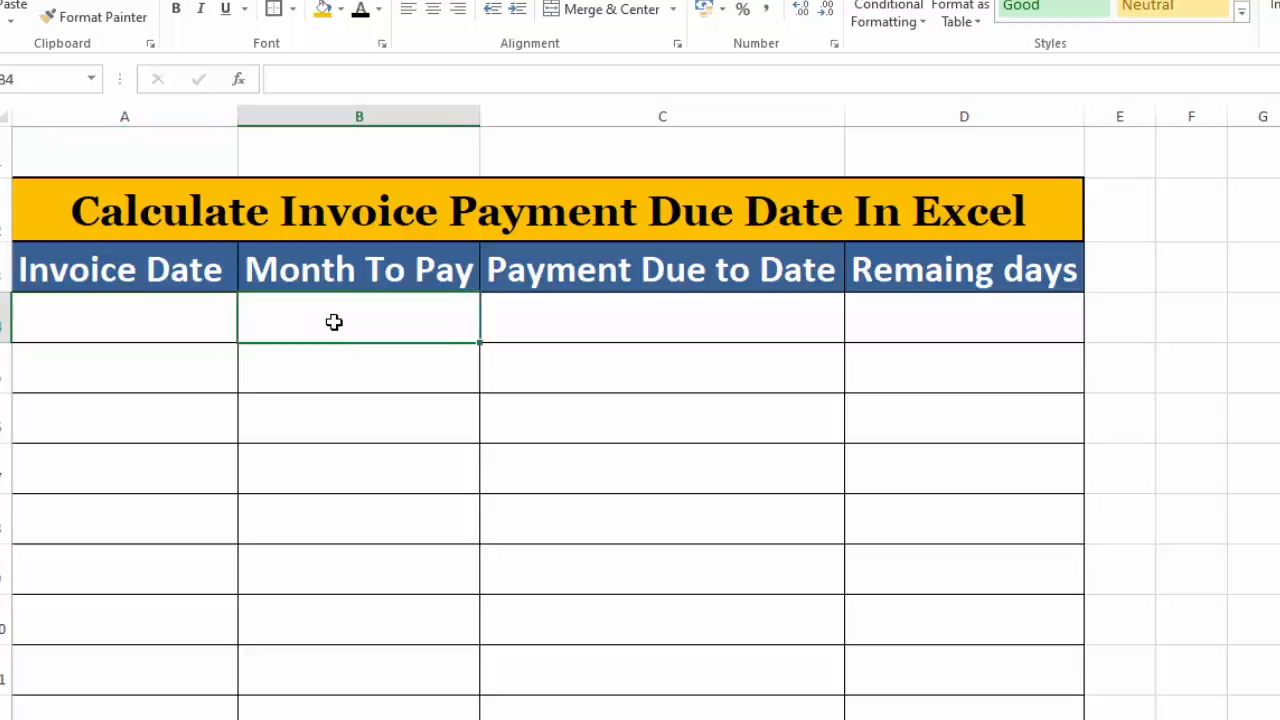
{"action": "left_click", "coordinate": [611, 321]}
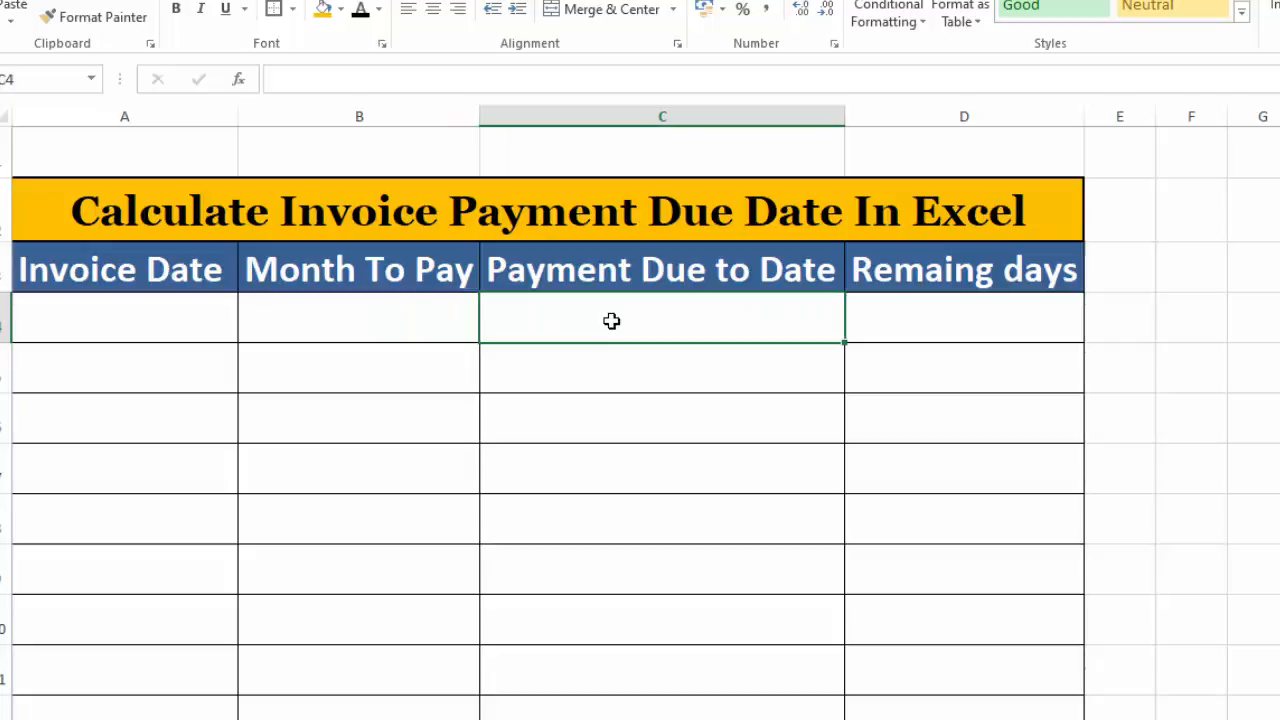
{"action": "left_click", "coordinate": [917, 318]}
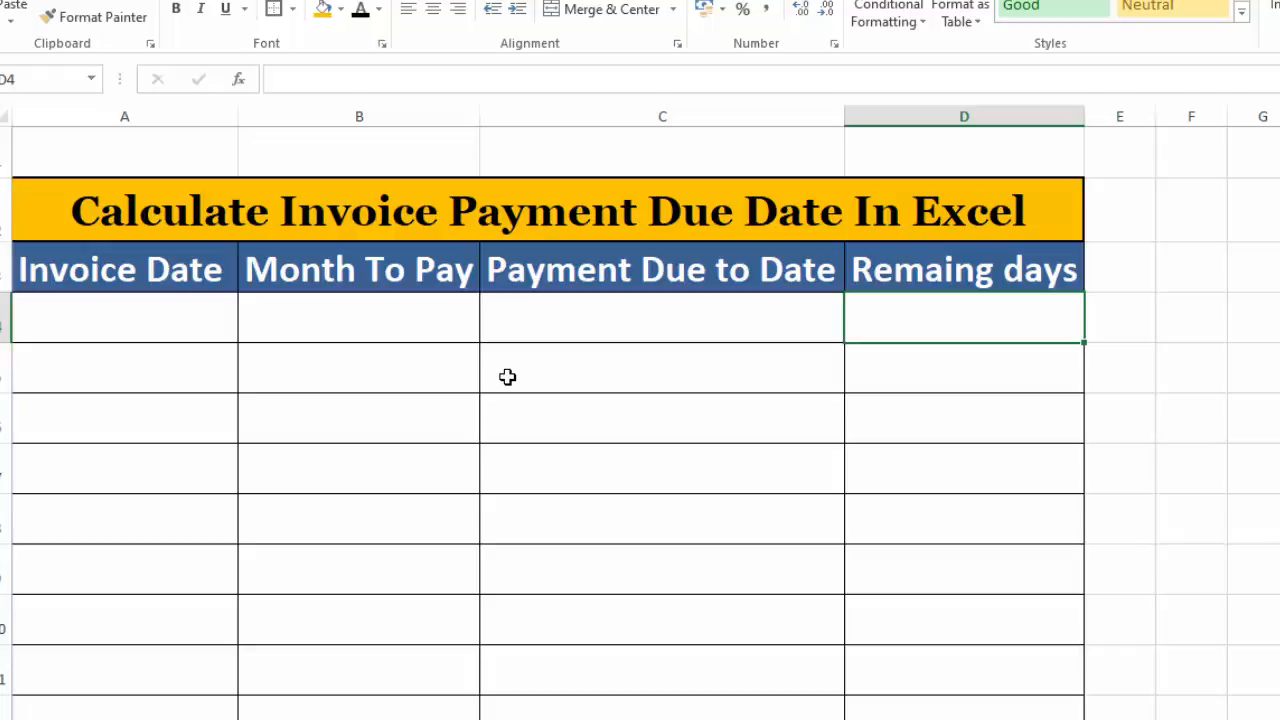
Step: Enter the date 1/7 in cell A4, the first row of the Invoice Date column
{"action": "left_click", "coordinate": [169, 316]}
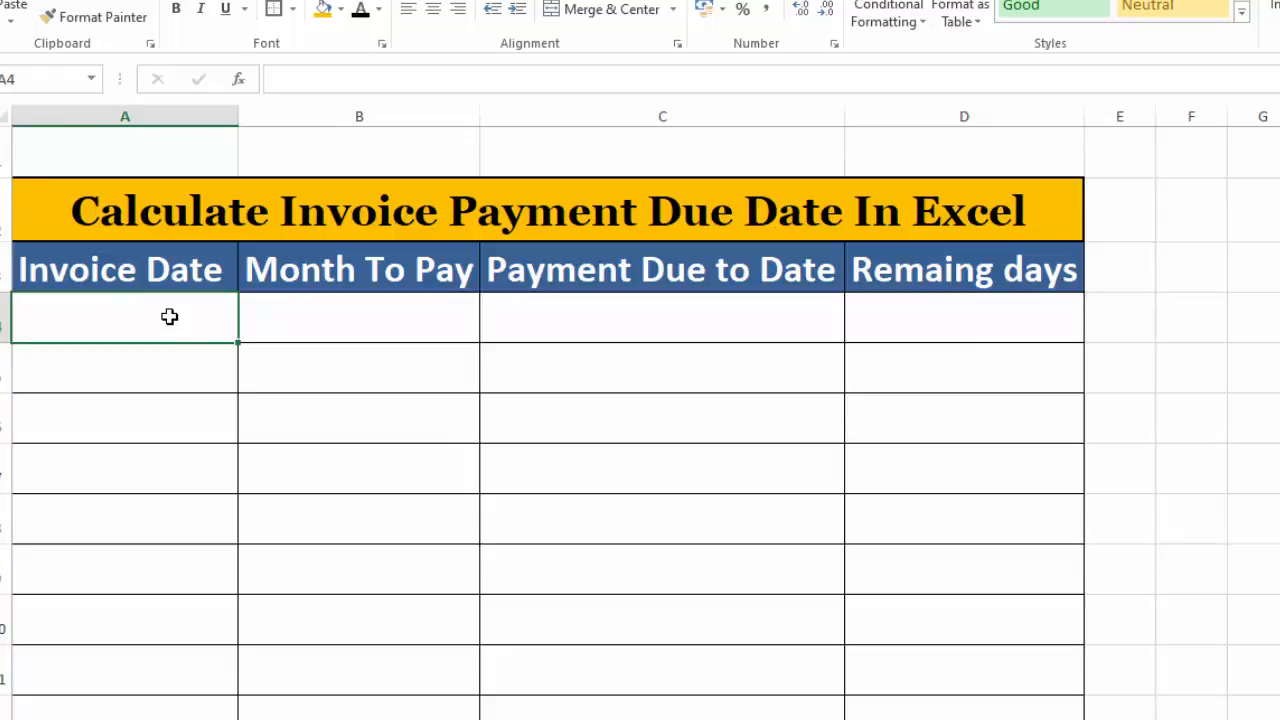
{"action": "type", "text": "1/7"}
{"action": "key", "text": "Return"}
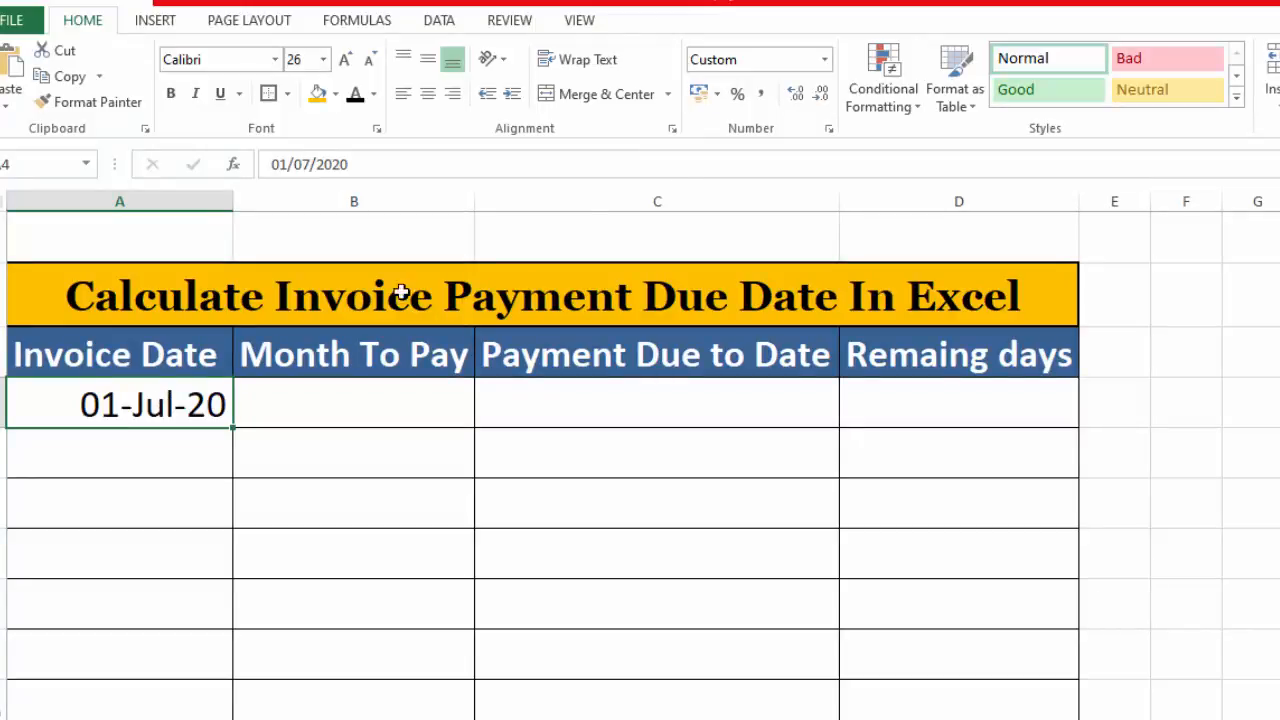
Step: Try the General and Long Date number formats on the invoice date in A4, undo the Long Date, and apply Short Date
{"action": "left_click", "coordinate": [823, 60]}
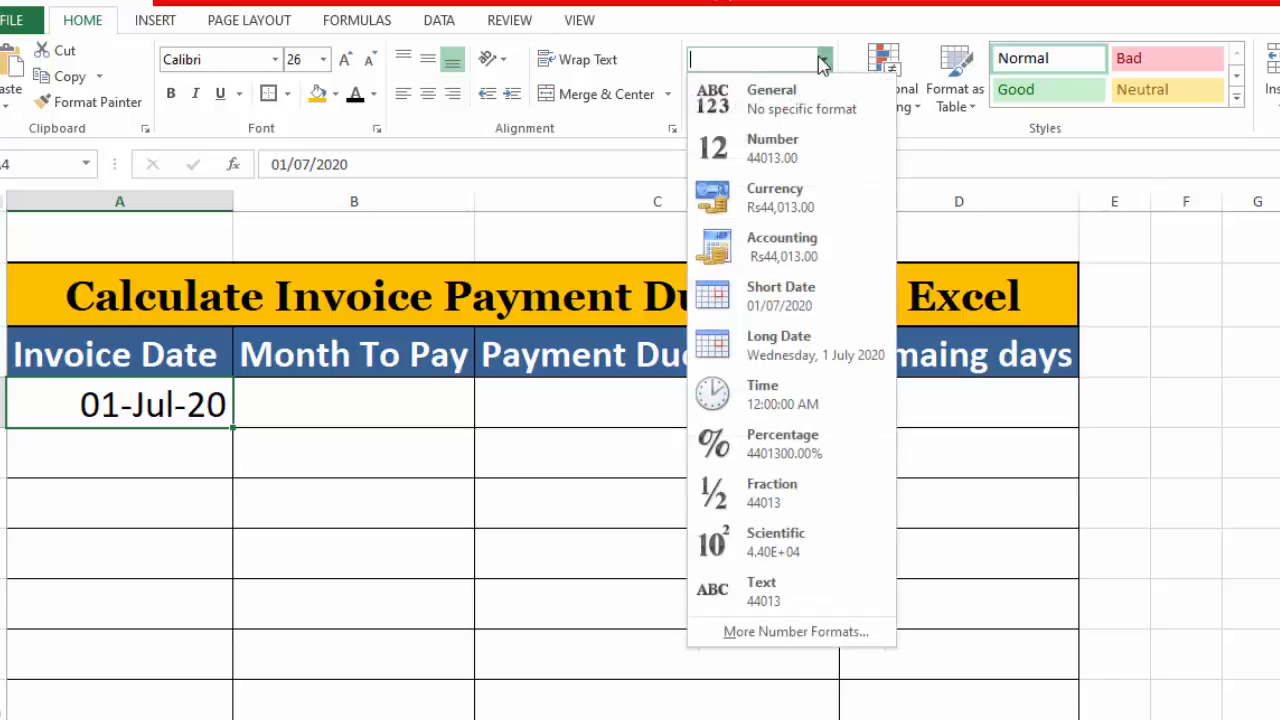
{"action": "left_click", "coordinate": [800, 108]}
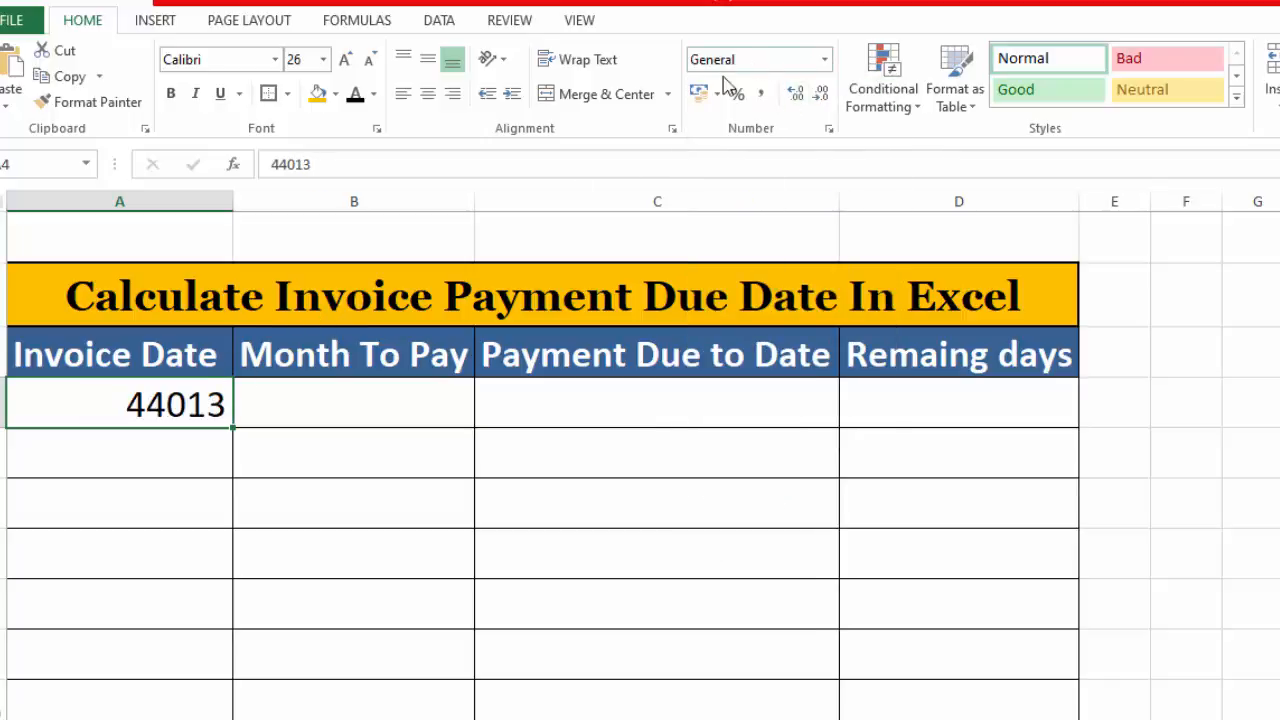
{"action": "left_click", "coordinate": [825, 62]}
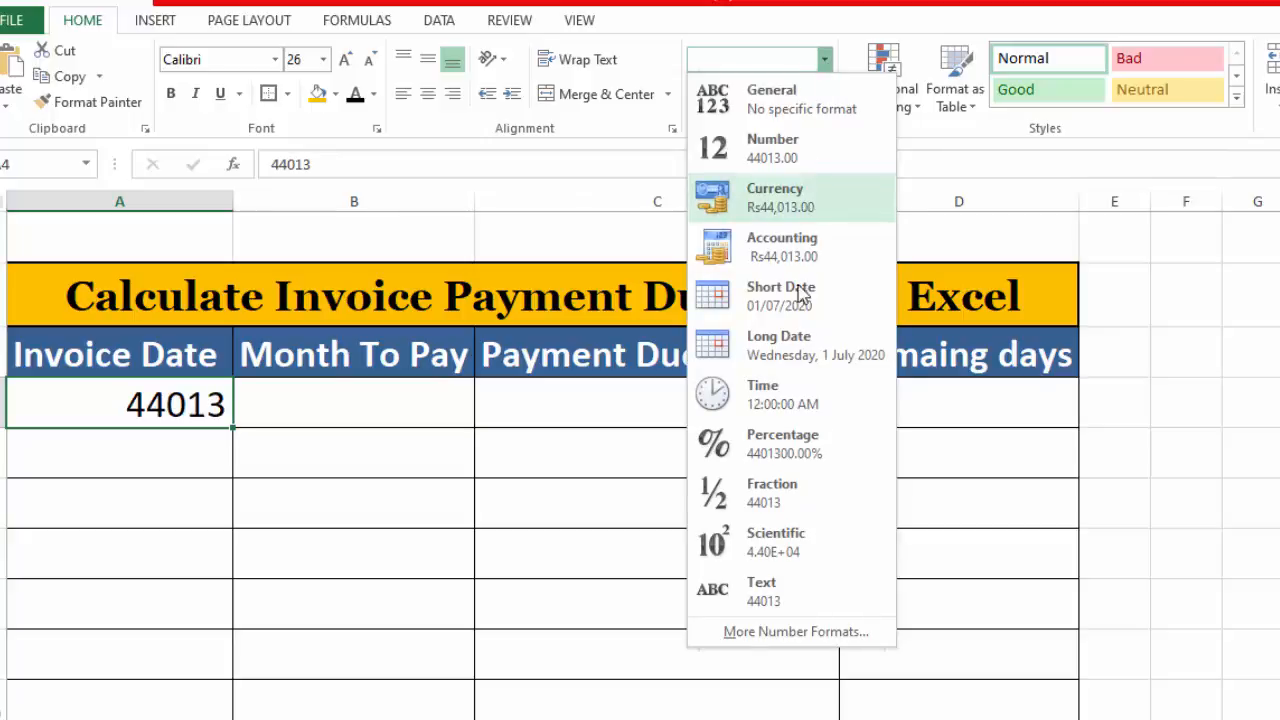
{"action": "left_click", "coordinate": [806, 344]}
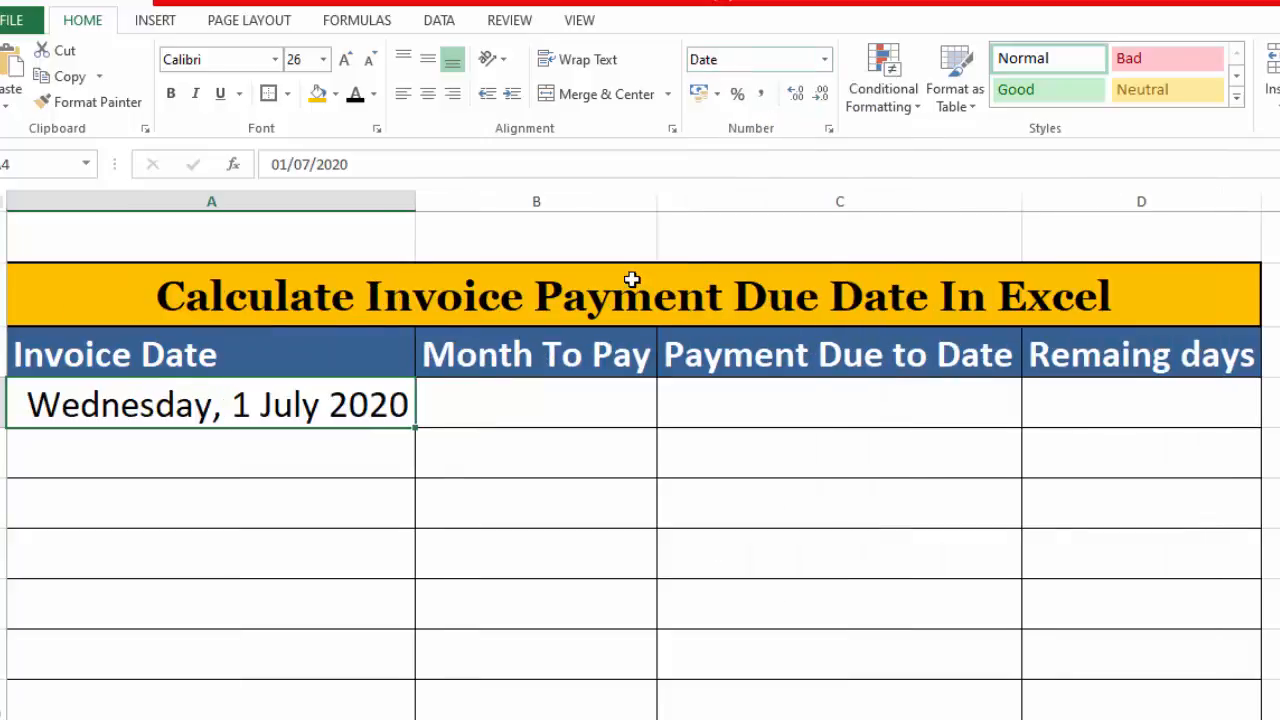
{"action": "key", "text": "ctrl+z"}
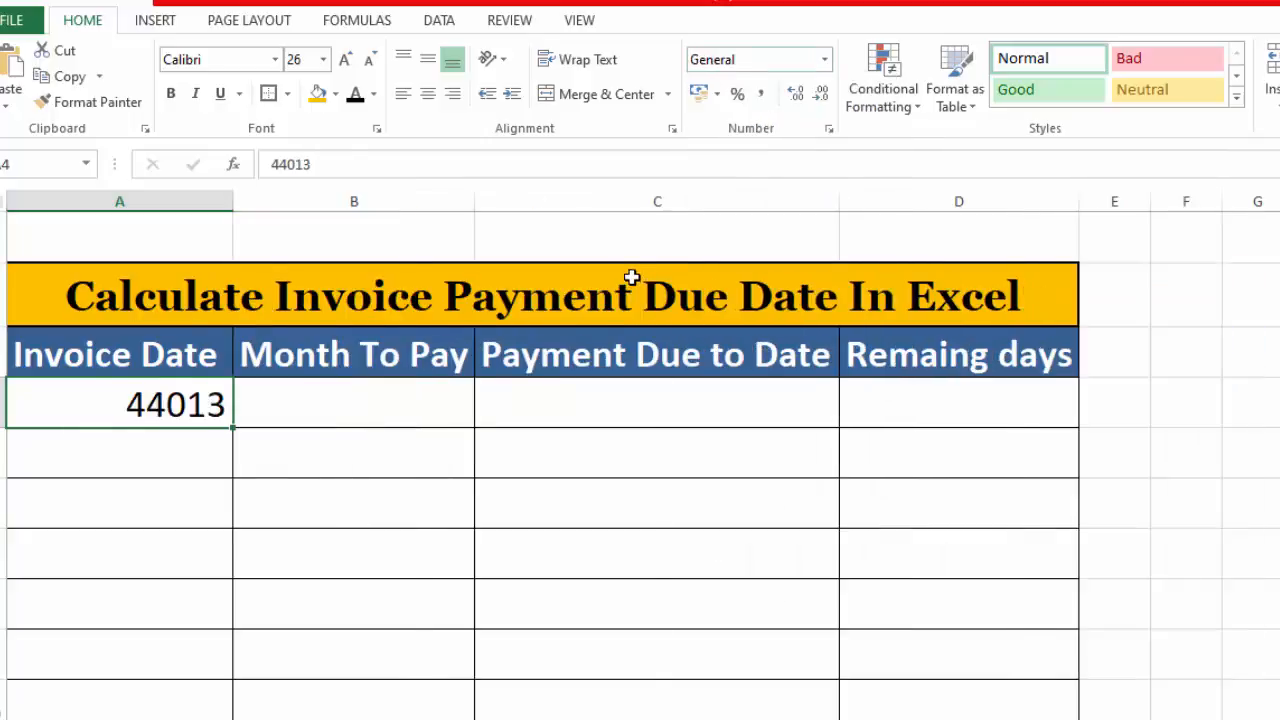
{"action": "left_click", "coordinate": [825, 62]}
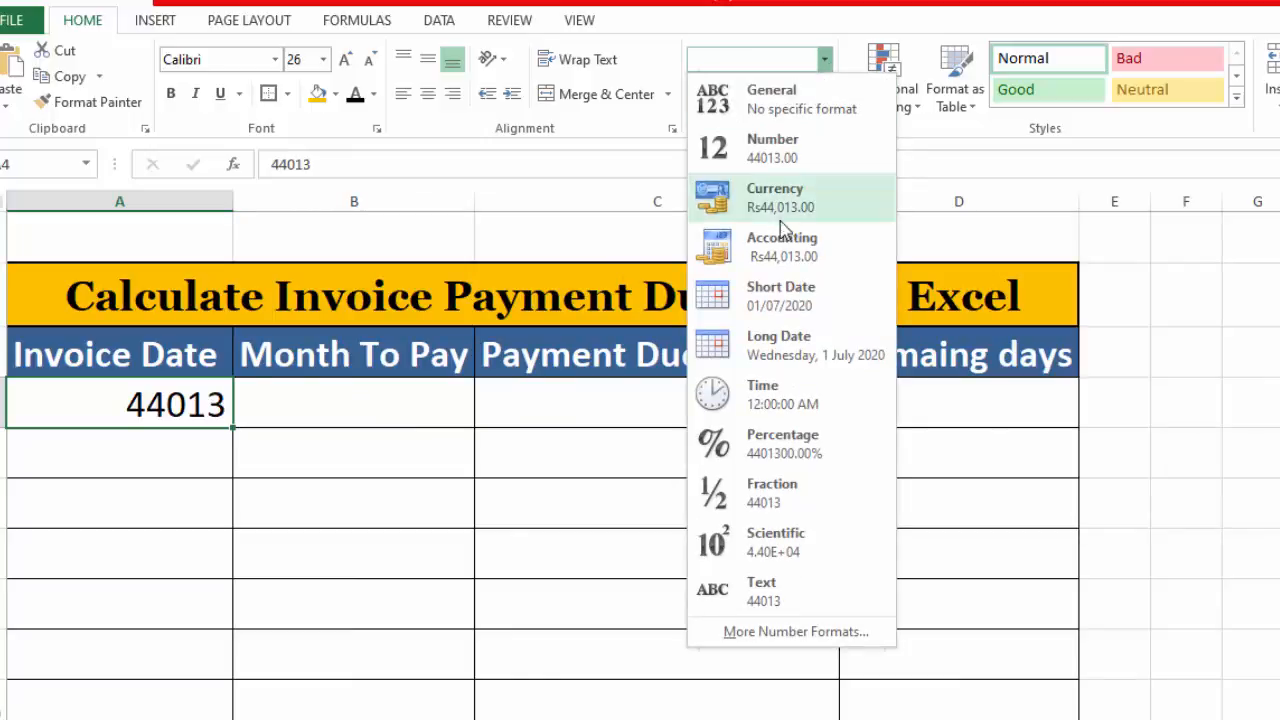
{"action": "left_click", "coordinate": [781, 295]}
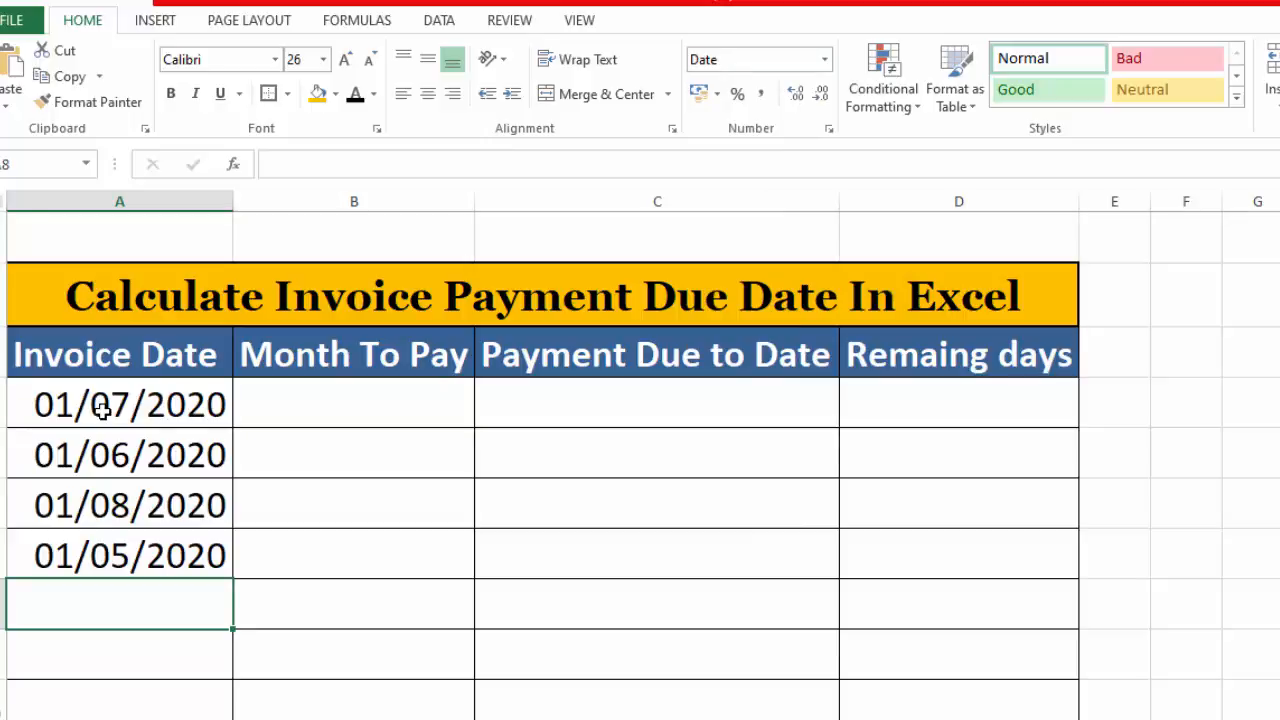
Step: Format the four invoice dates in A4:A7 in the day, abbreviated month and two-digit year style, such as 01-Jul-20
{"action": "left_click_drag", "start_coordinate": [103, 410], "coordinate": [105, 541]}
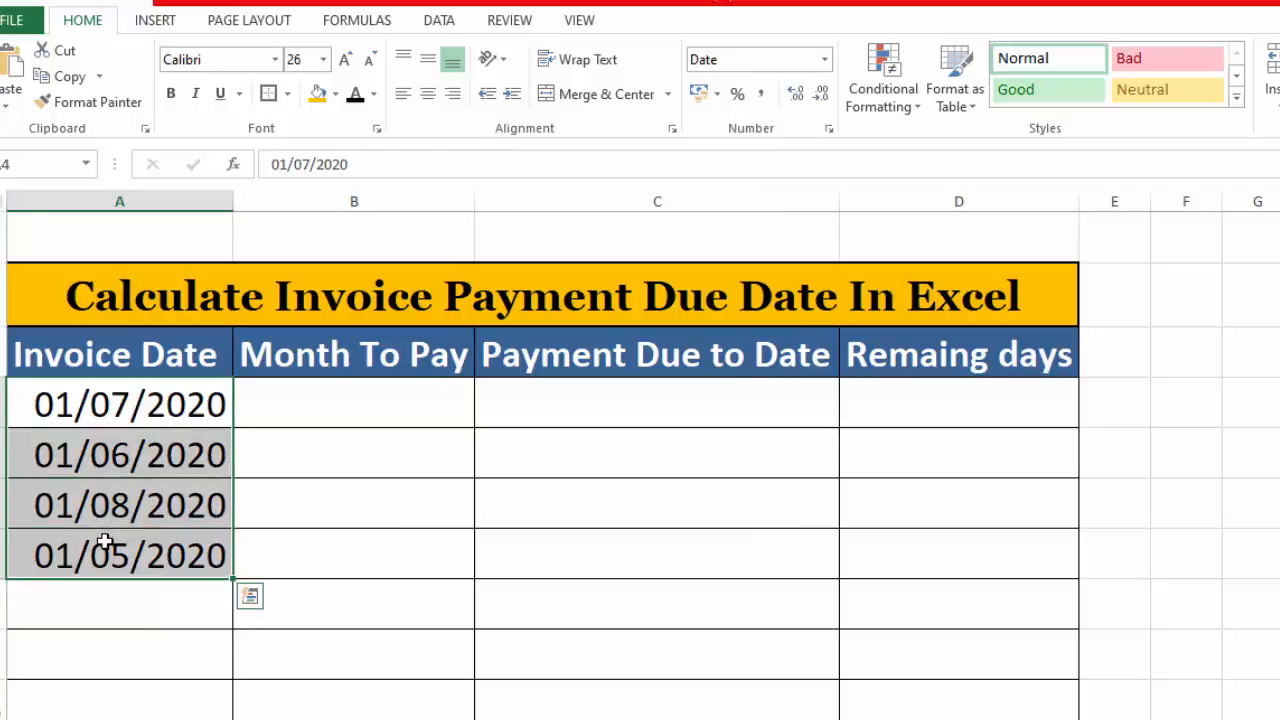
{"action": "key", "text": "ctrl+shift+3"}
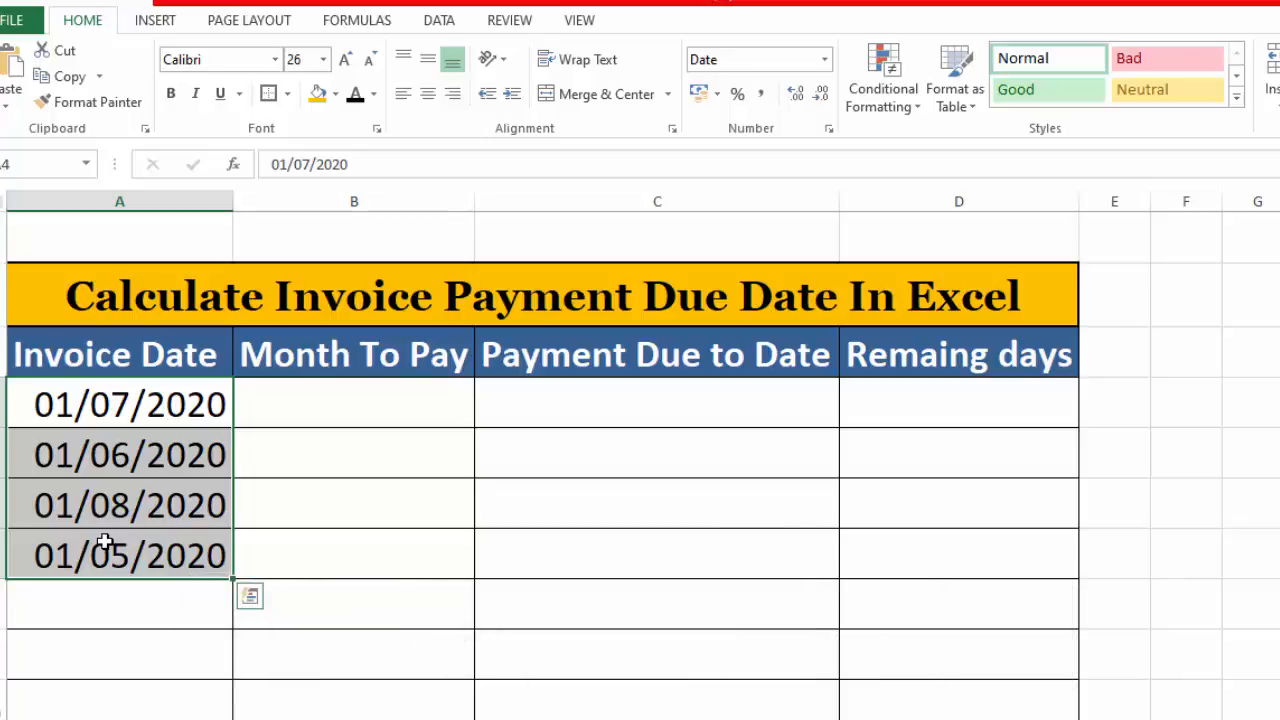
{"action": "key", "text": "ctrl+shift+3"}
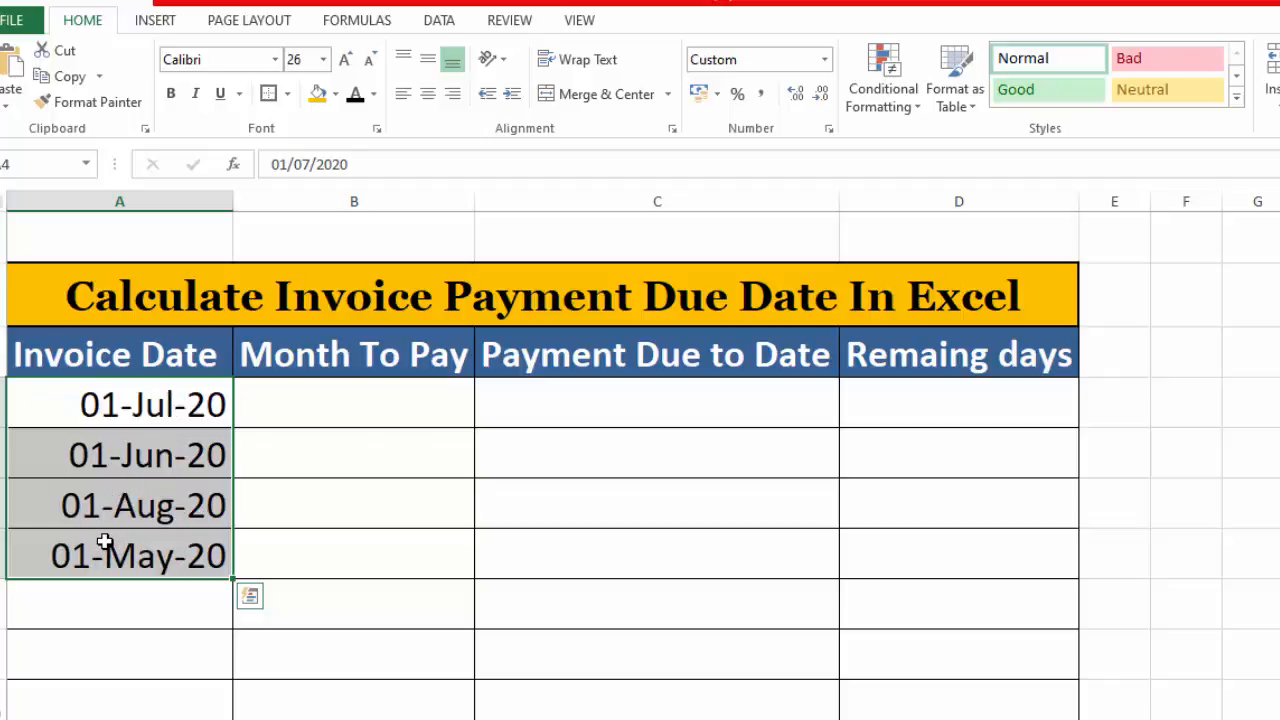
Step: Fill the Month To Pay cells B4 to B7 with 4, 6, 3 and 5
{"action": "left_click", "coordinate": [359, 393]}
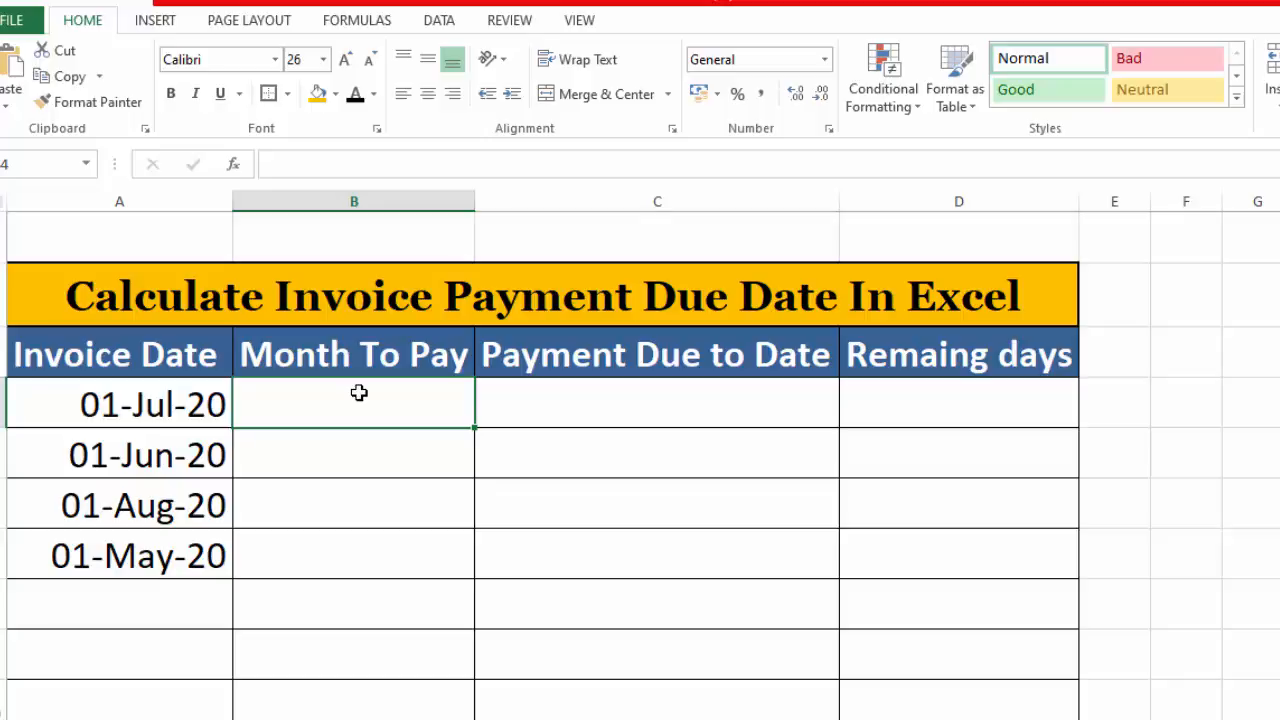
{"action": "type", "text": "5"}
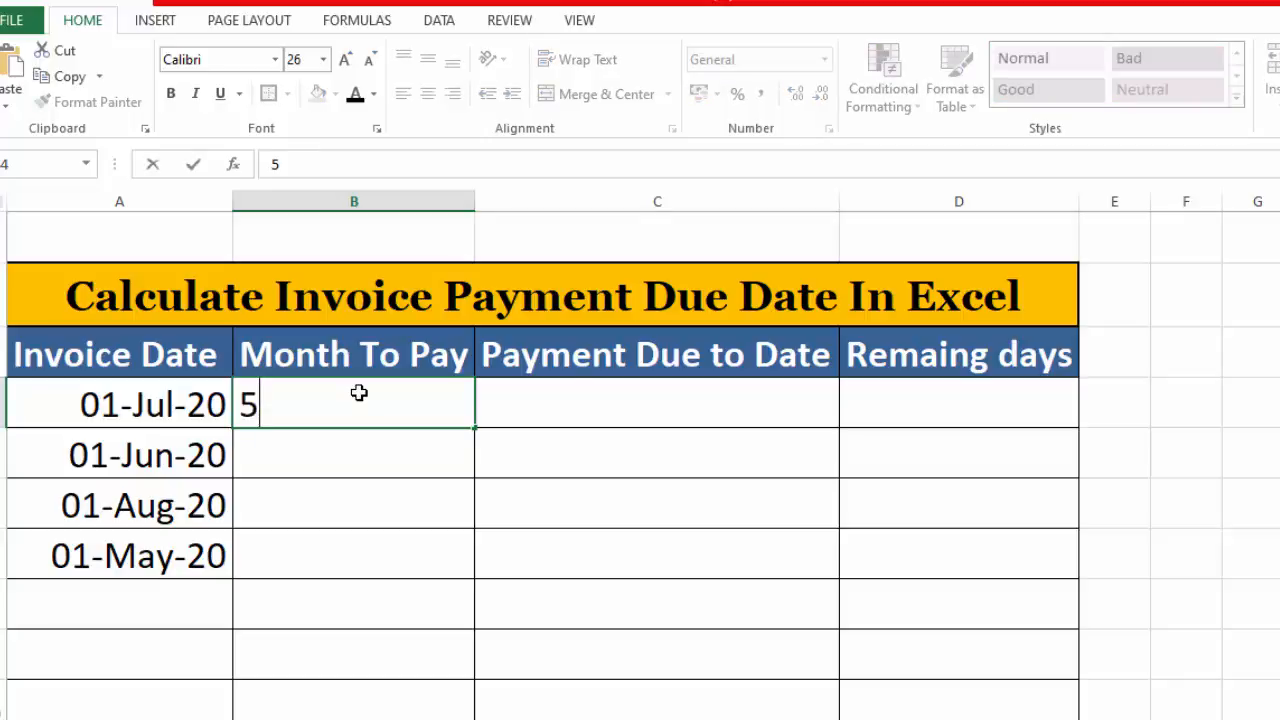
{"action": "key", "text": "BackSpace"}
{"action": "type", "text": "4"}
{"action": "key", "text": "Return"}
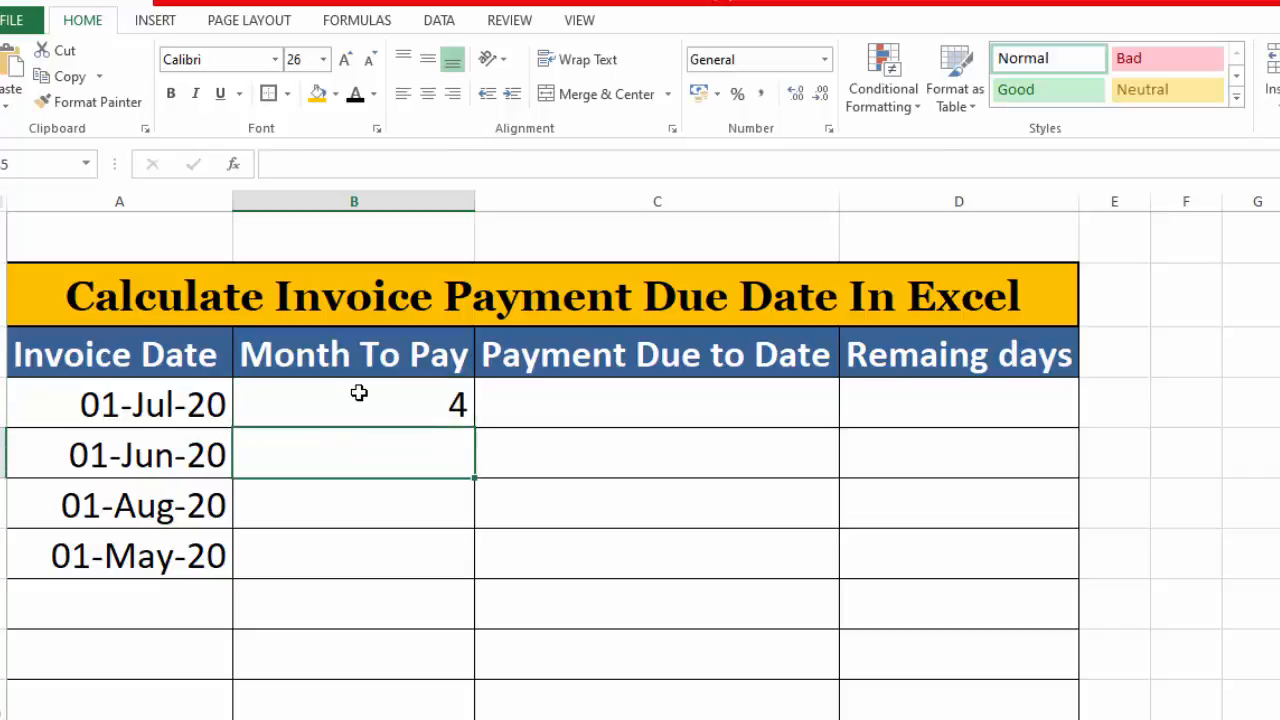
{"action": "type", "text": "6"}
{"action": "key", "text": "Return"}
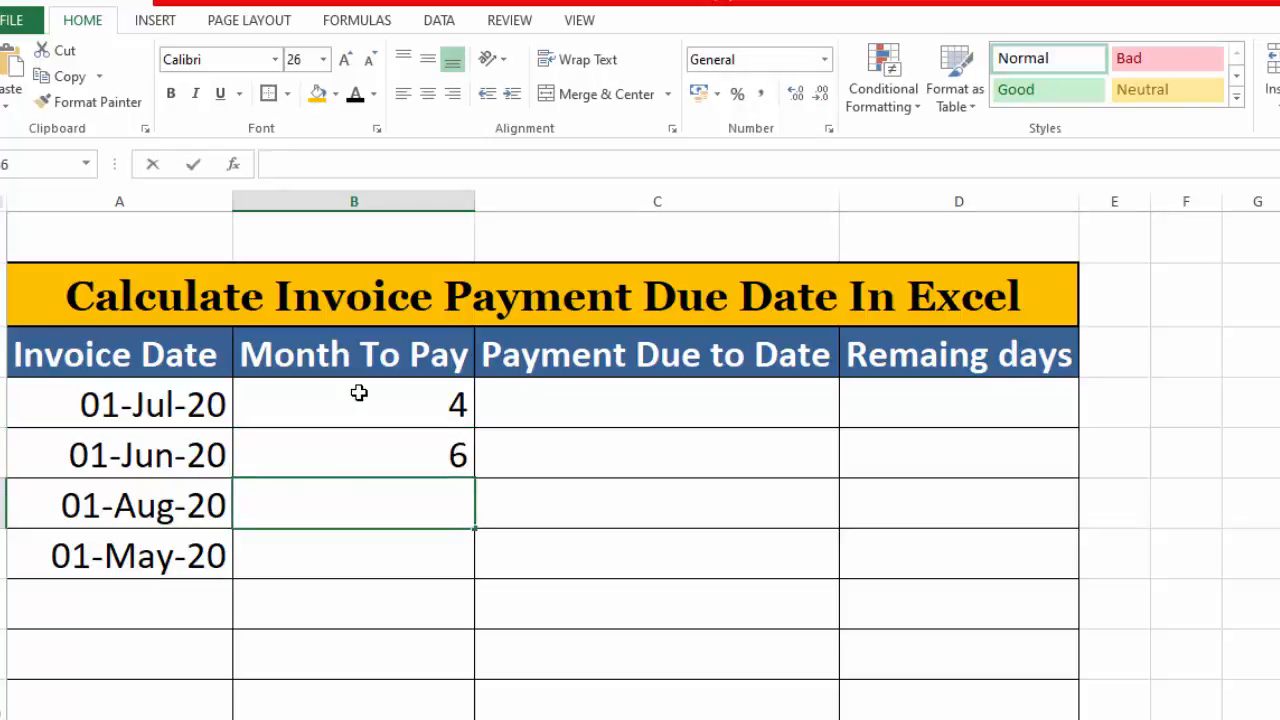
{"action": "type", "text": "3"}
{"action": "key", "text": "Return"}
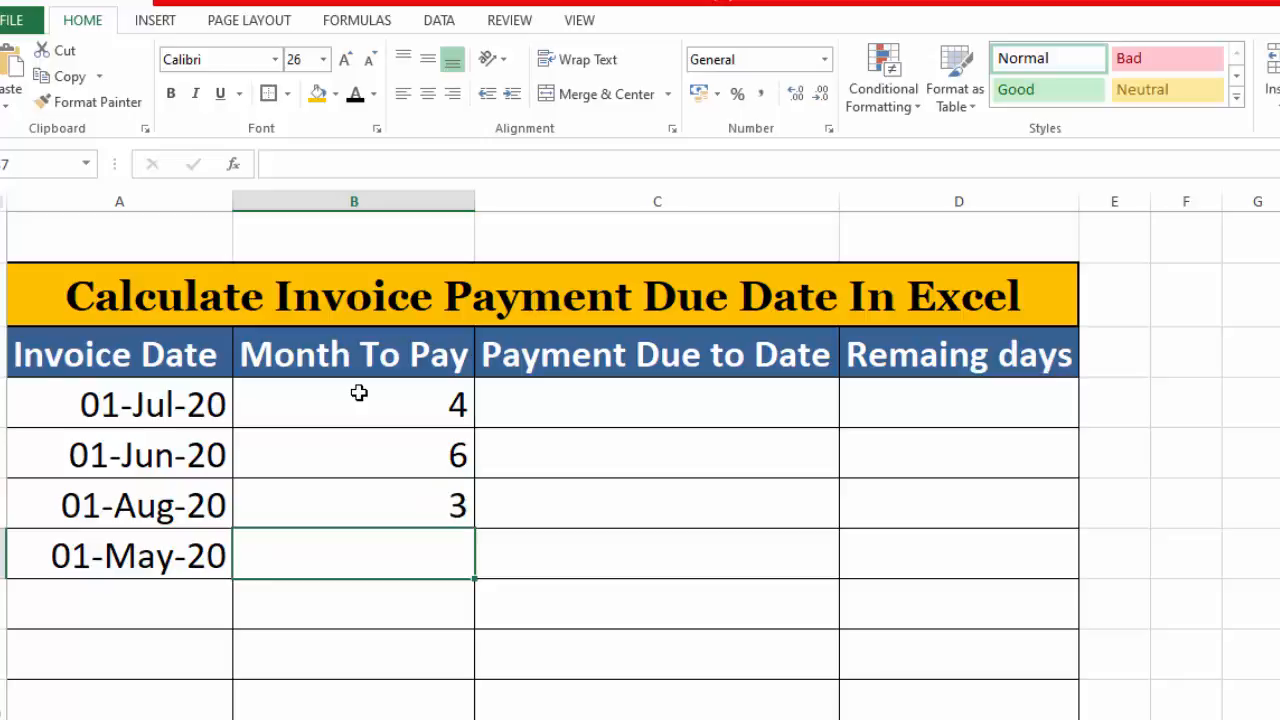
{"action": "type", "text": "5"}
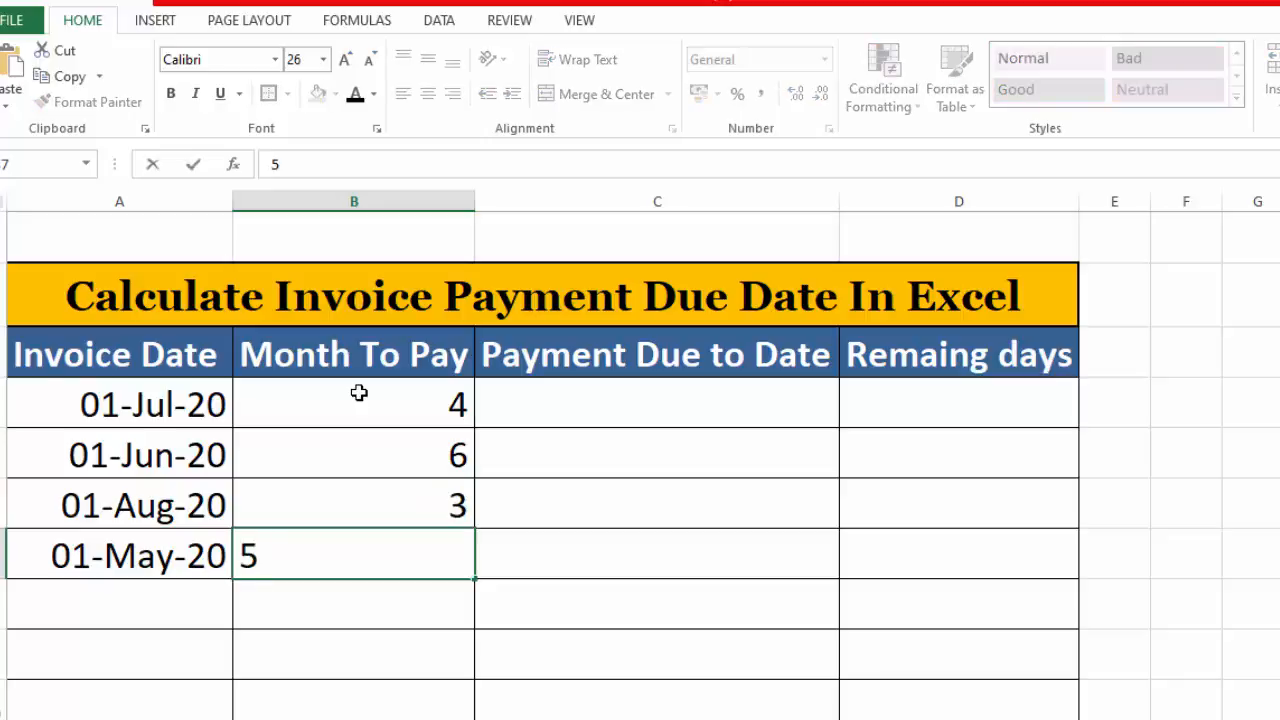
{"action": "key", "text": "Tab"}
Step: Enter the formula =EDATE(A4,B4) in cell C4 to calculate the first payment due date
{"action": "left_click", "coordinate": [622, 405]}
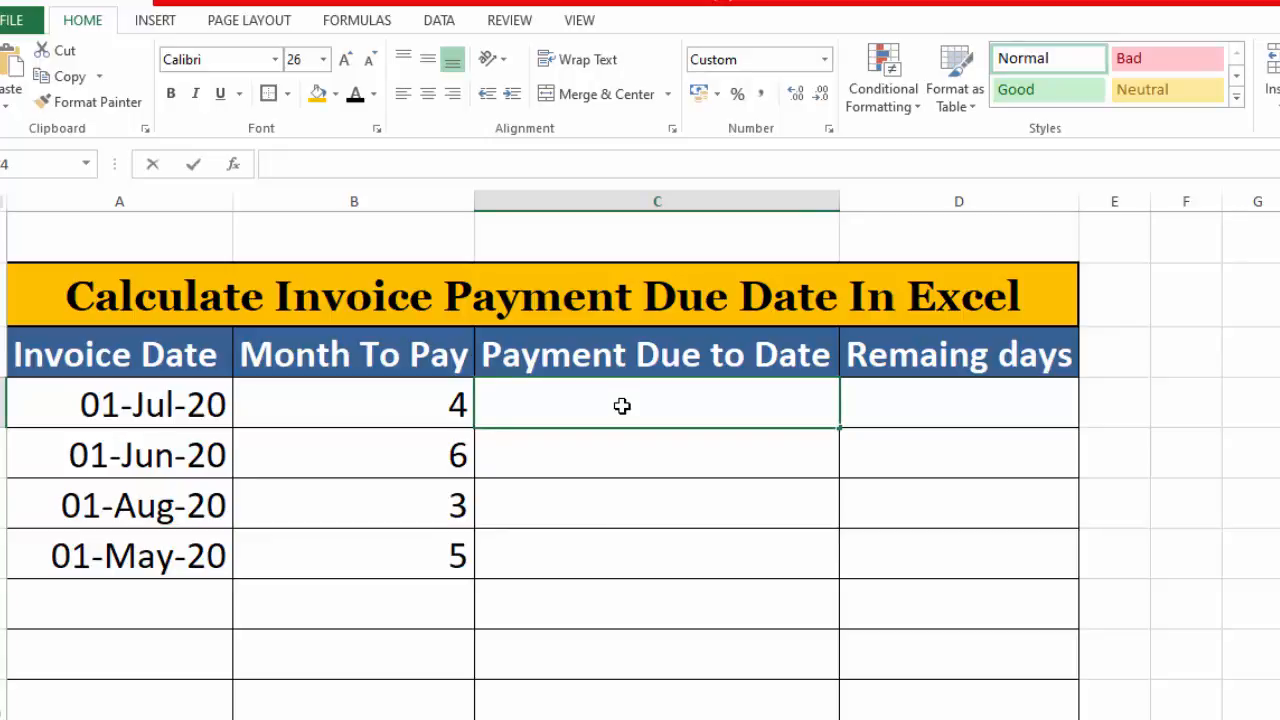
{"action": "type", "text": "=EMPAY"}
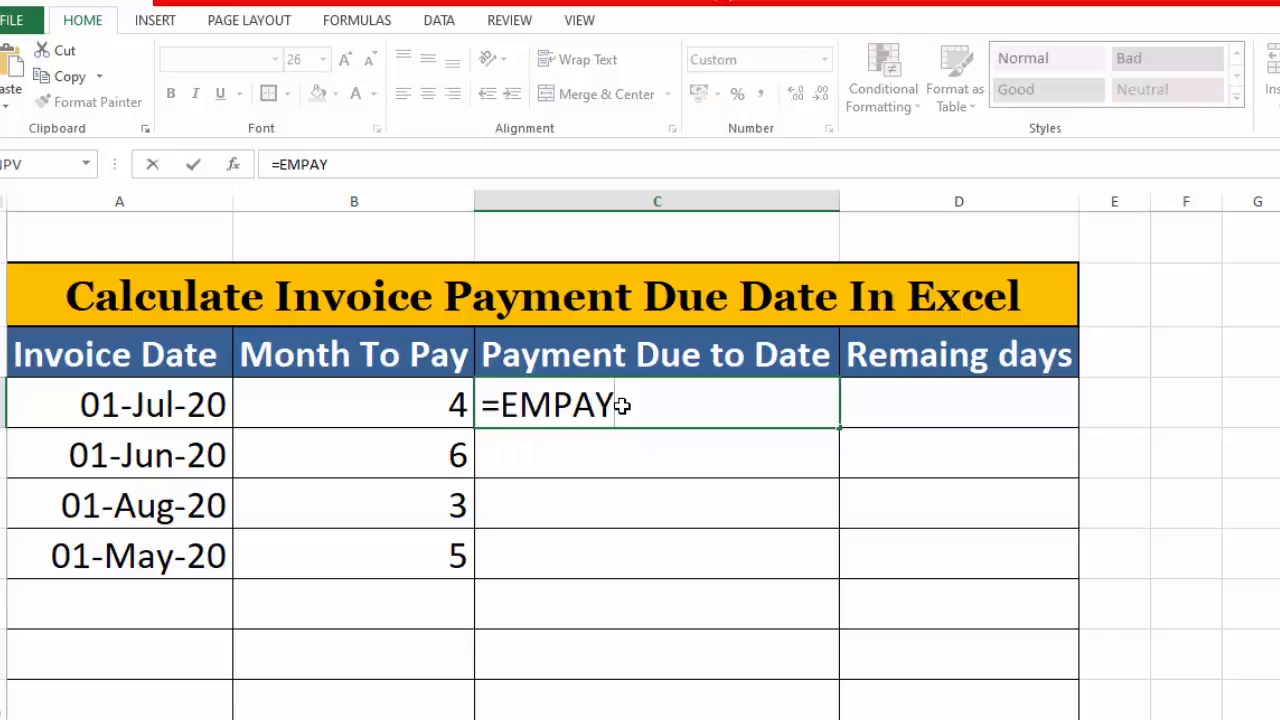
{"action": "key", "text": "BackSpace"}
{"action": "key", "text": "BackSpace"}
{"action": "key", "text": "BackSpace"}
{"action": "key", "text": "BackSpace"}
{"action": "type", "text": "DATE"}
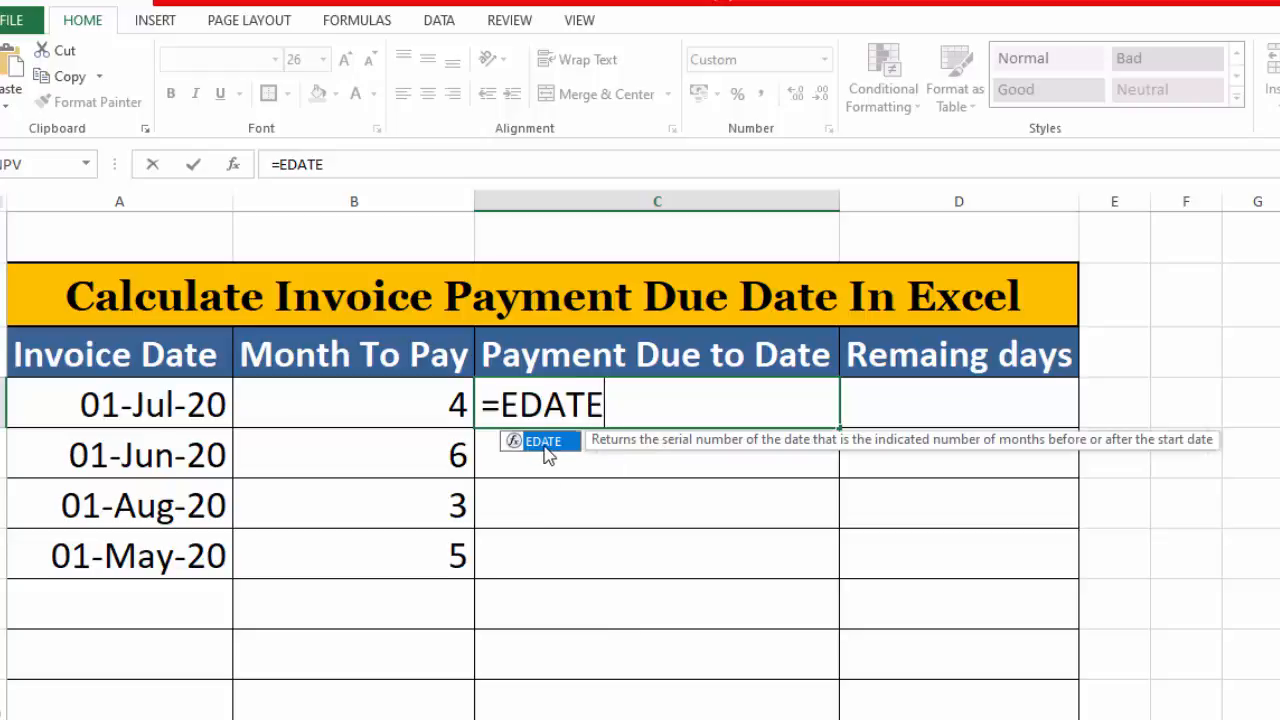
{"action": "double_click", "coordinate": [545, 442]}
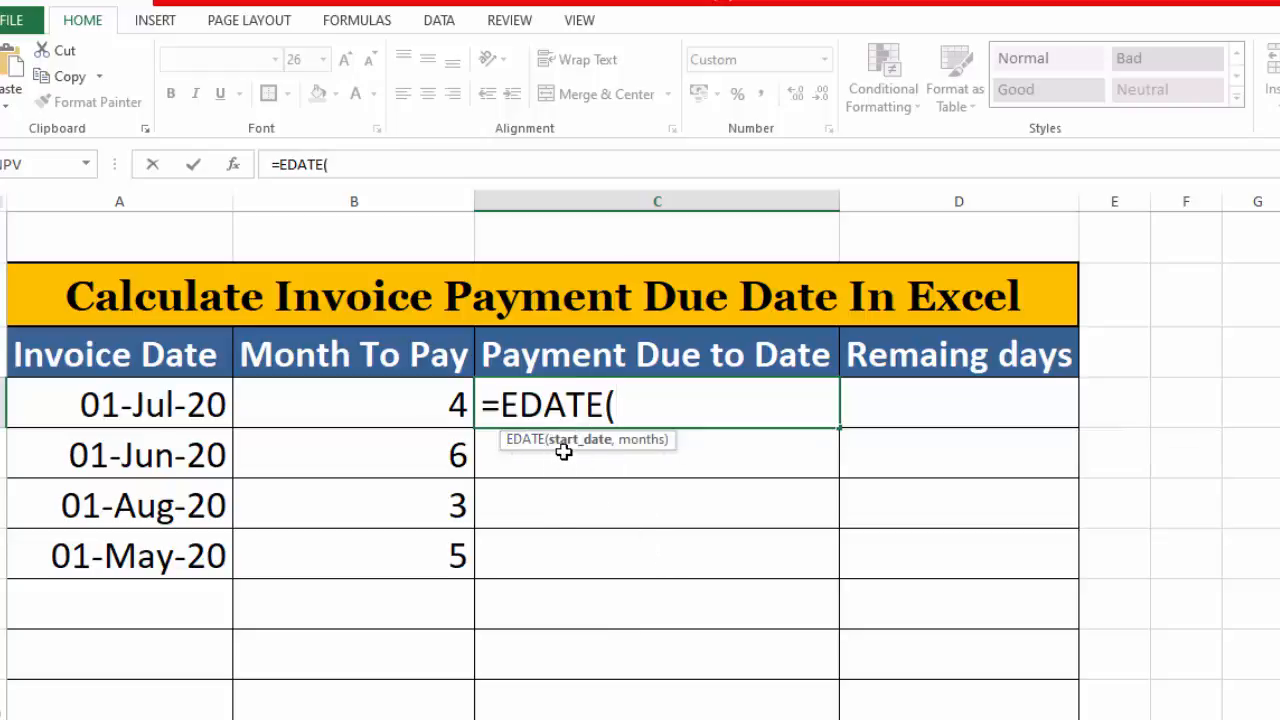
{"action": "left_click", "coordinate": [180, 407]}
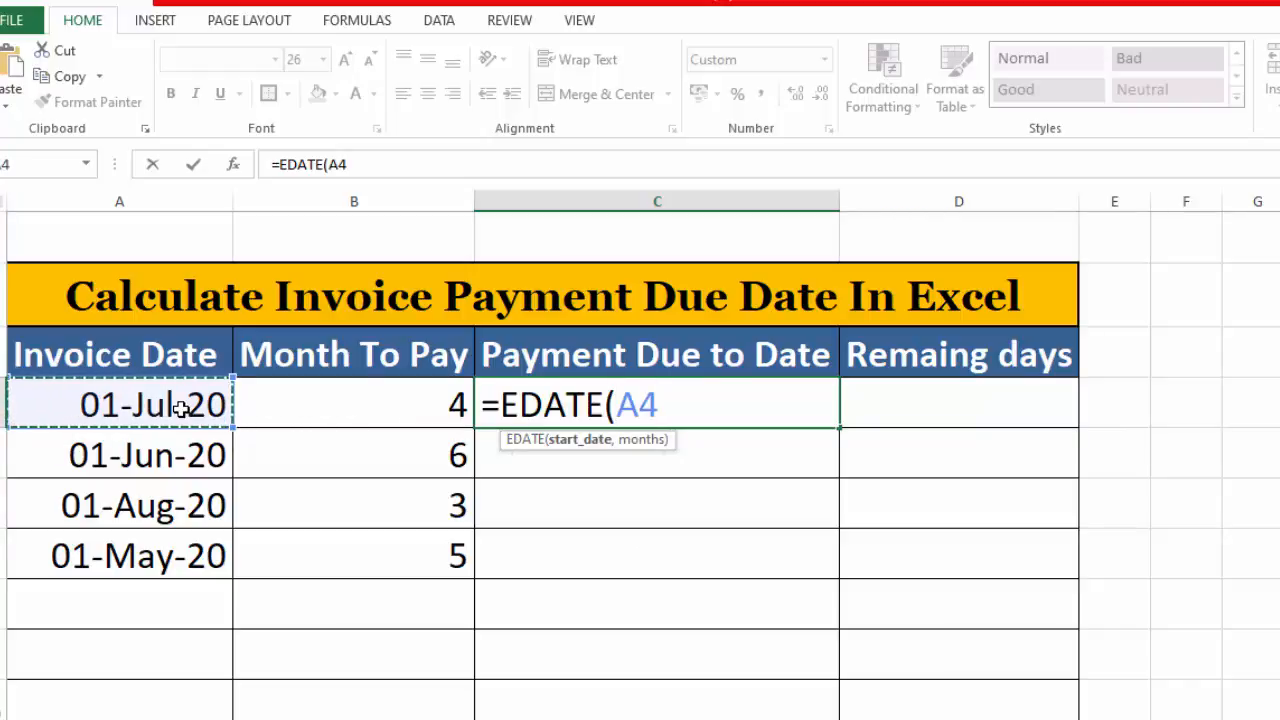
{"action": "type", "text": ","}
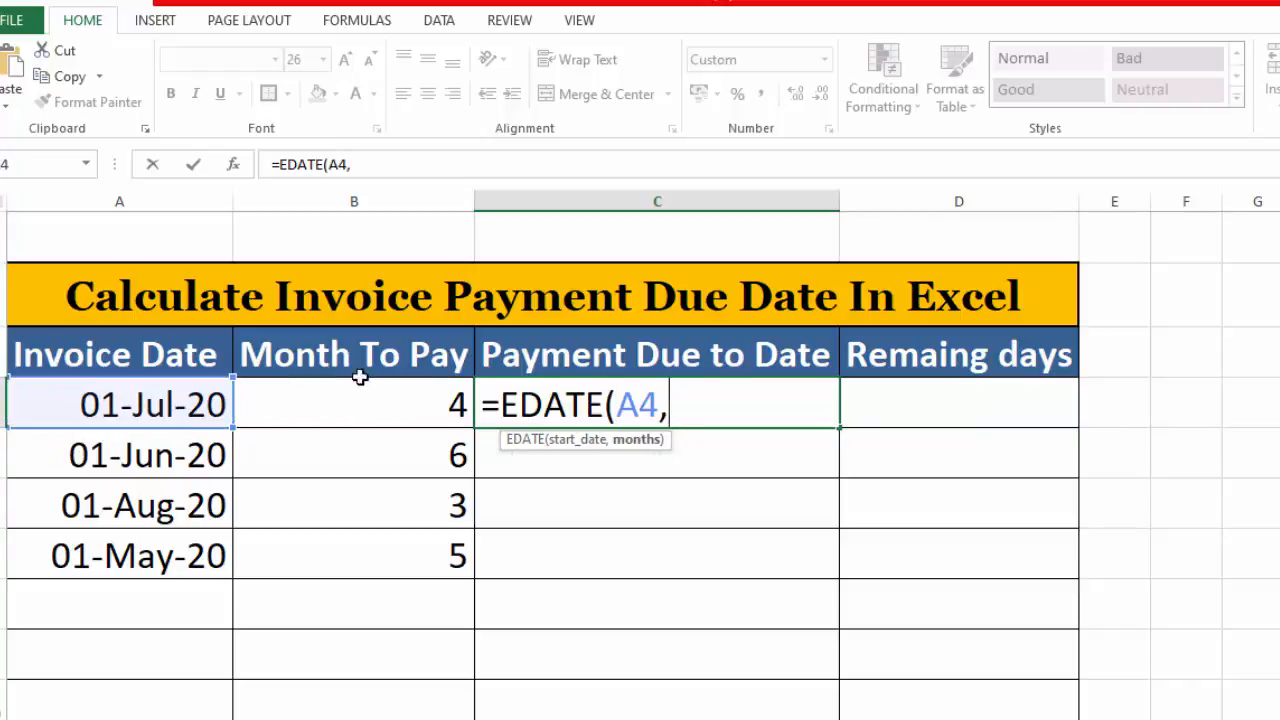
{"action": "left_click", "coordinate": [417, 393]}
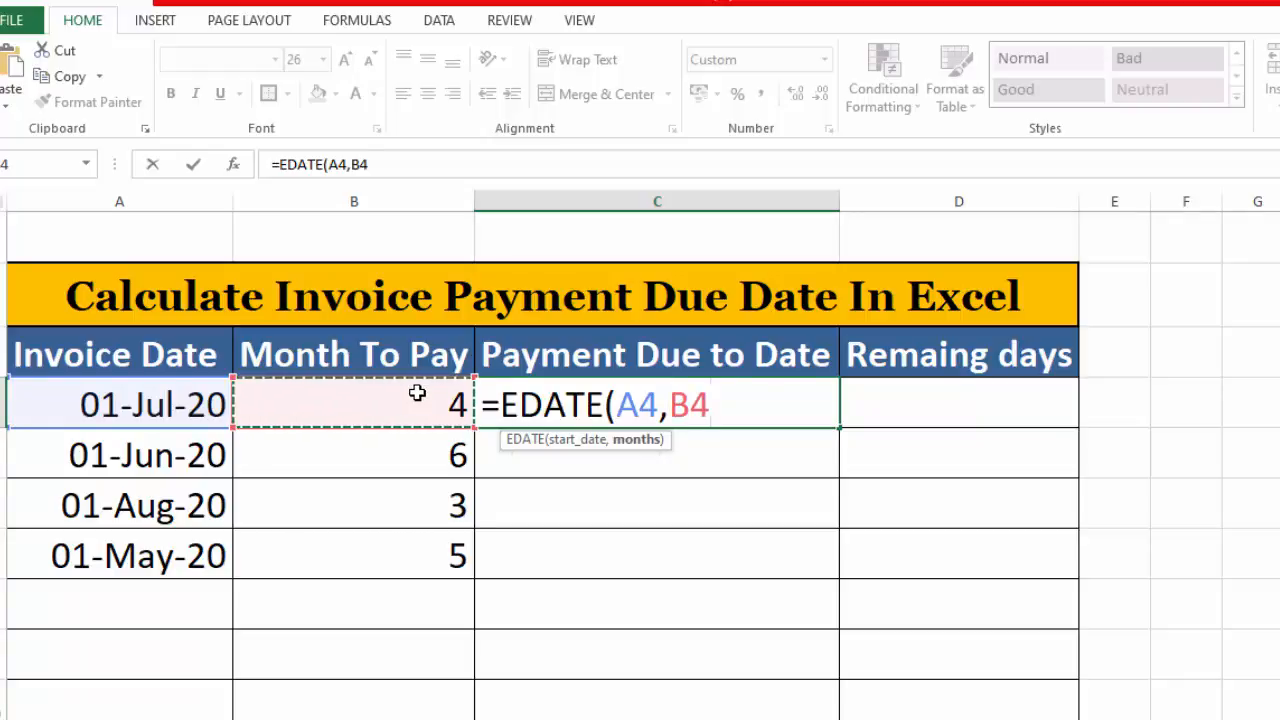
{"action": "type", "text": ")"}
{"action": "key", "text": "Return"}
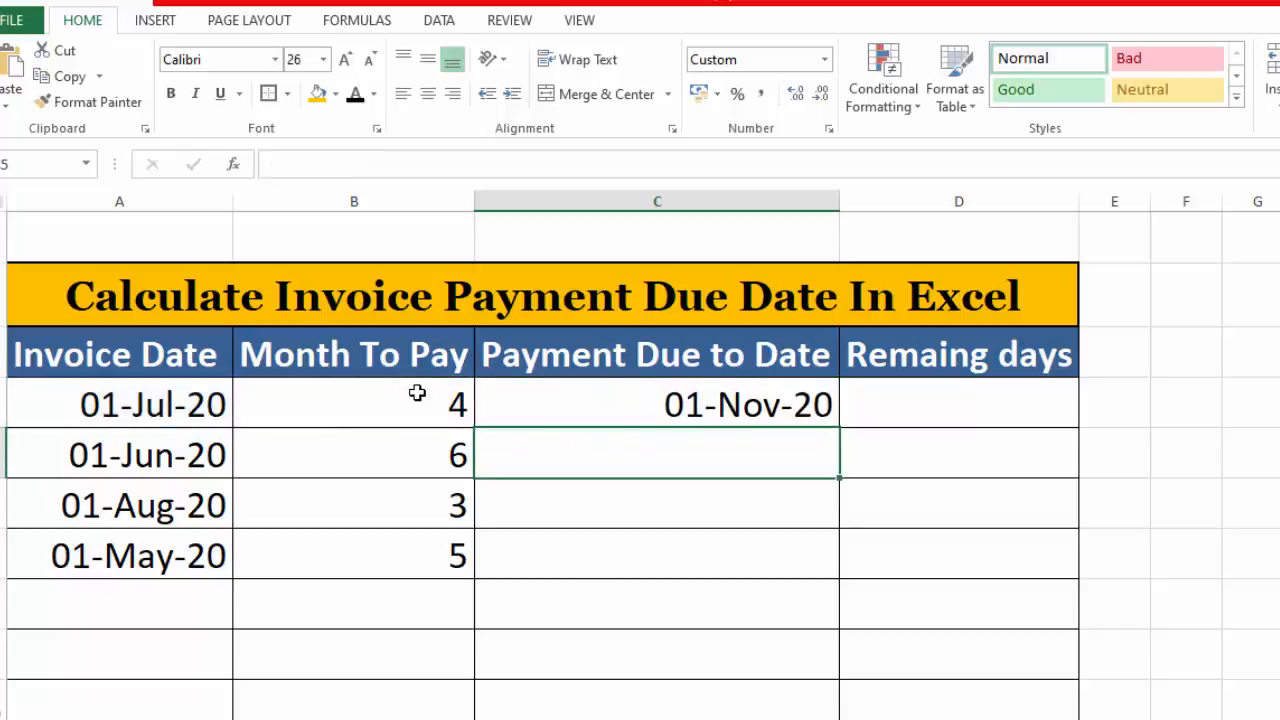
Step: Apply the Short Date format to C4:C7 and fill the due-date formula from C4 down to C7
{"action": "left_click", "coordinate": [659, 392]}
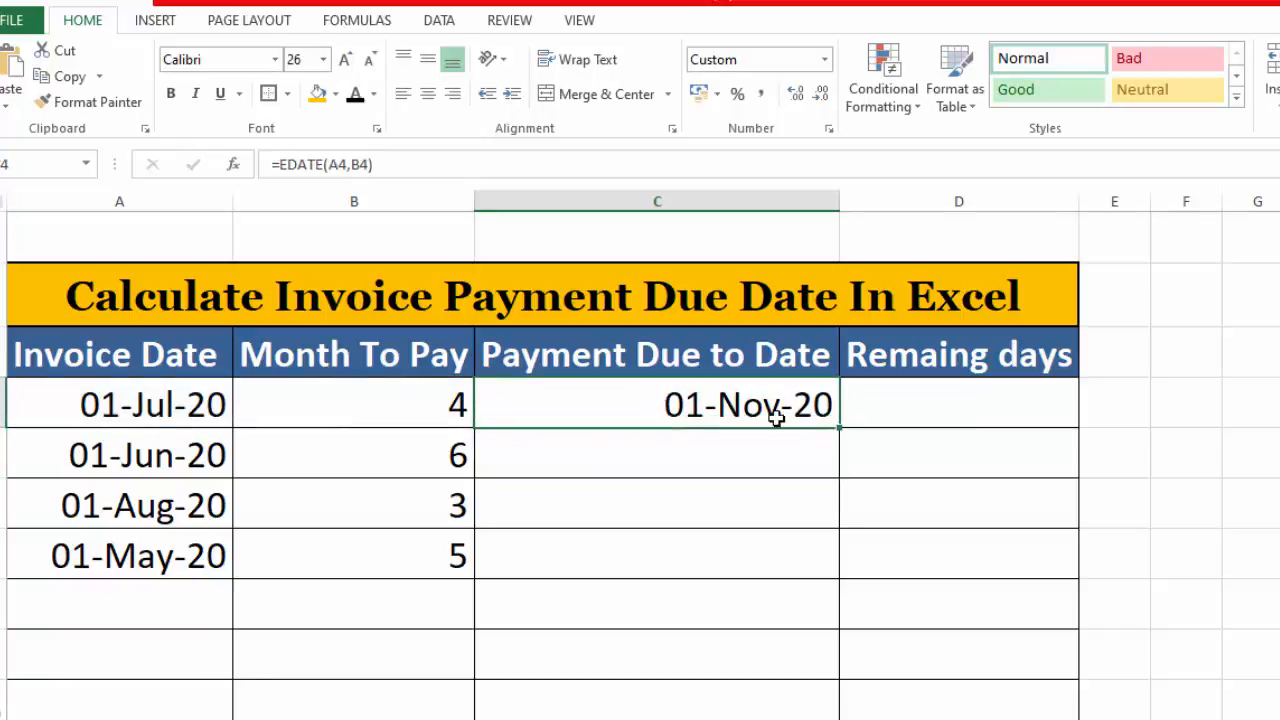
{"action": "left_click_drag", "start_coordinate": [786, 409], "coordinate": [766, 551]}
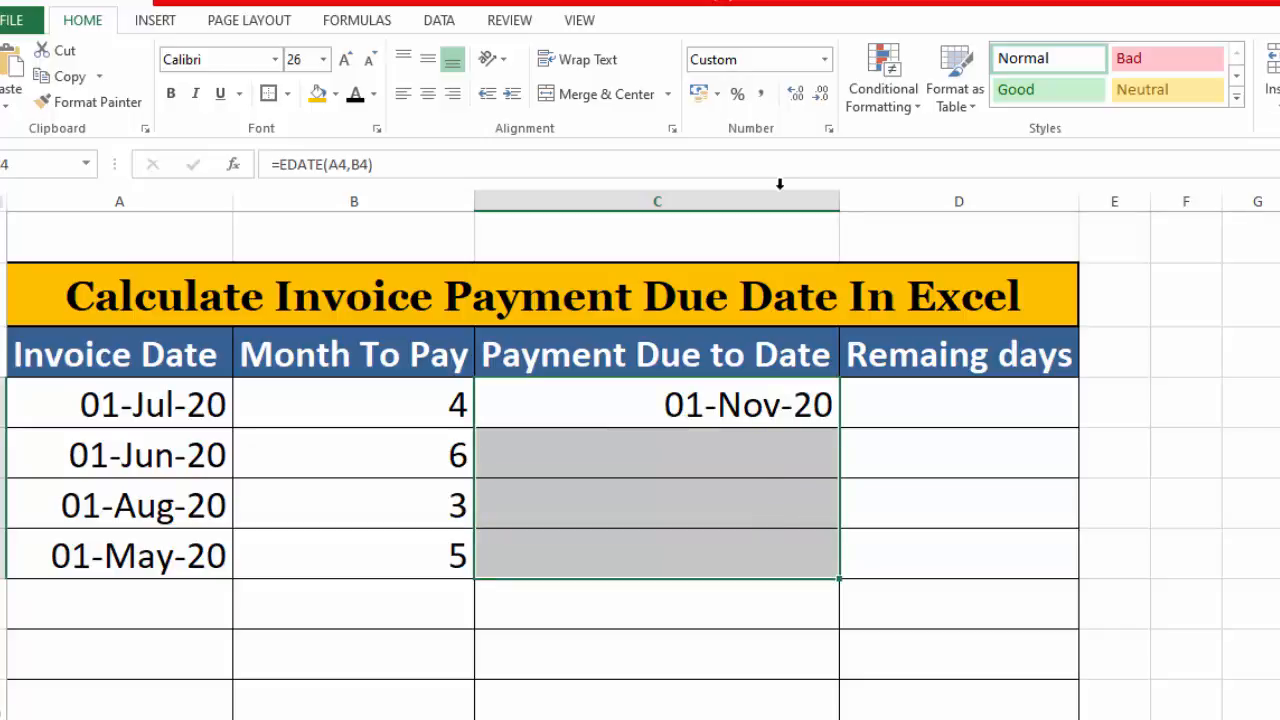
{"action": "left_click", "coordinate": [824, 60]}
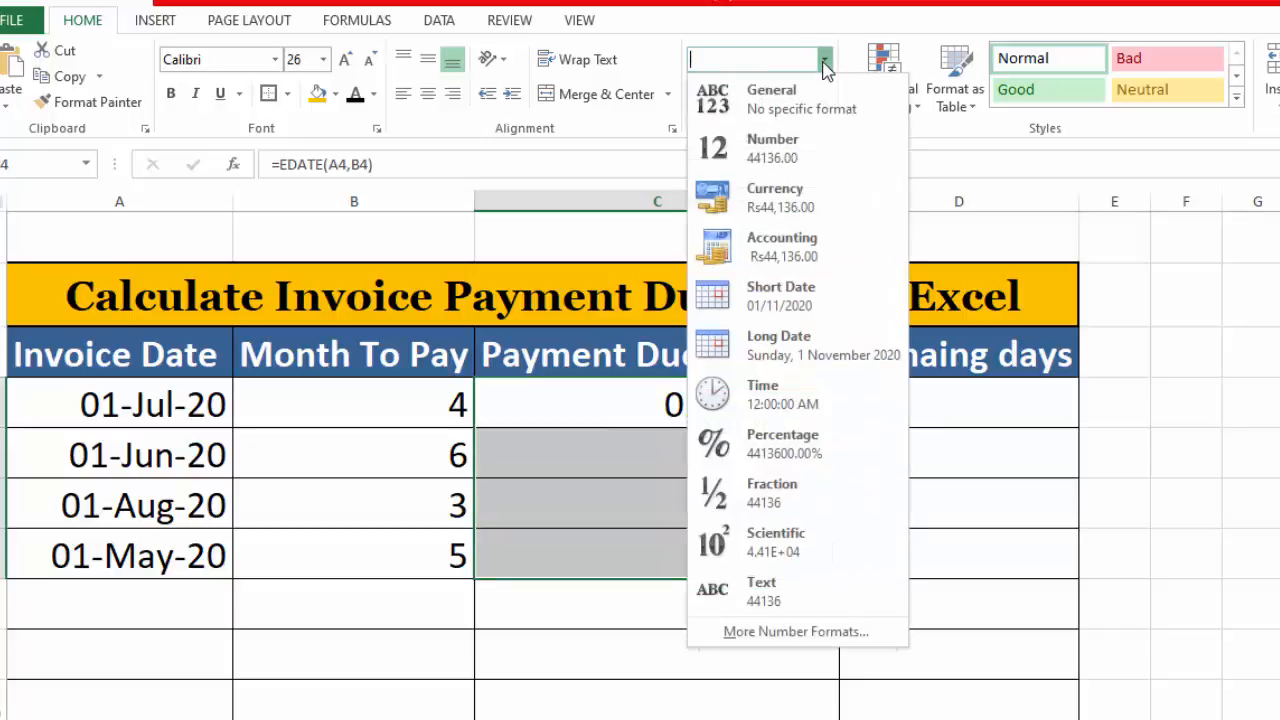
{"action": "left_click", "coordinate": [781, 300]}
{"action": "left_click", "coordinate": [755, 403]}
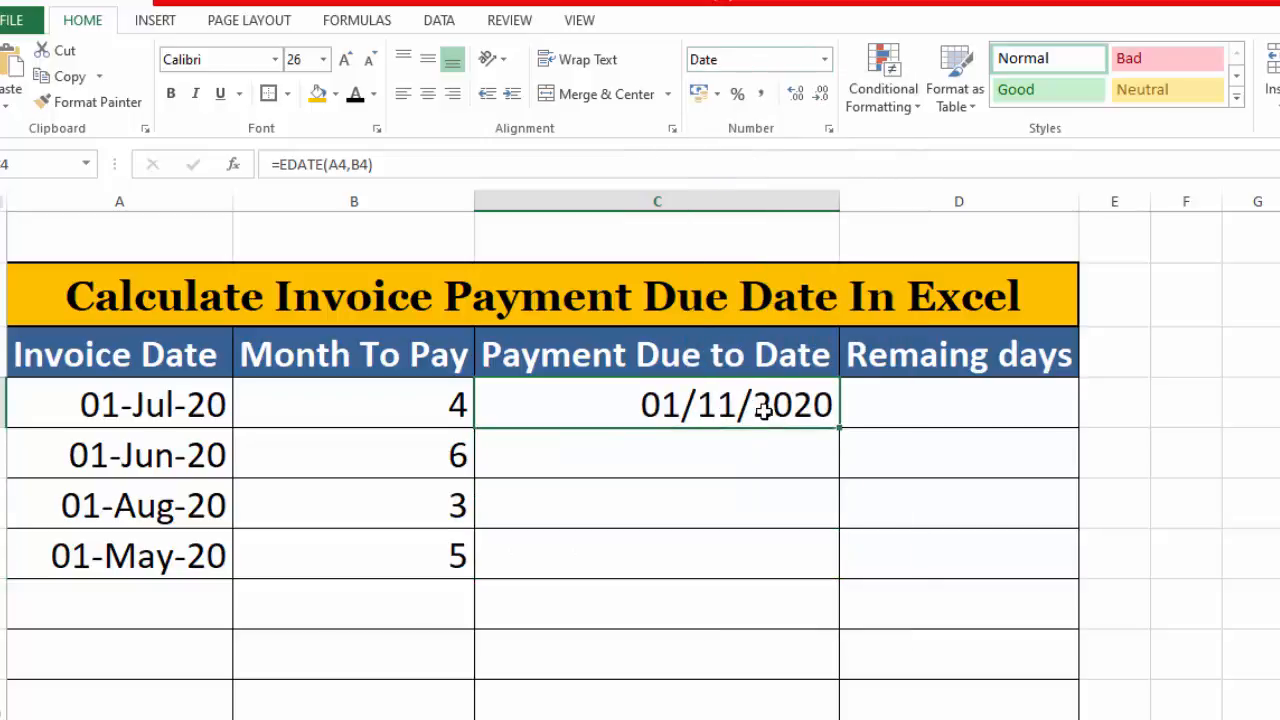
{"action": "double_click", "coordinate": [840, 427]}
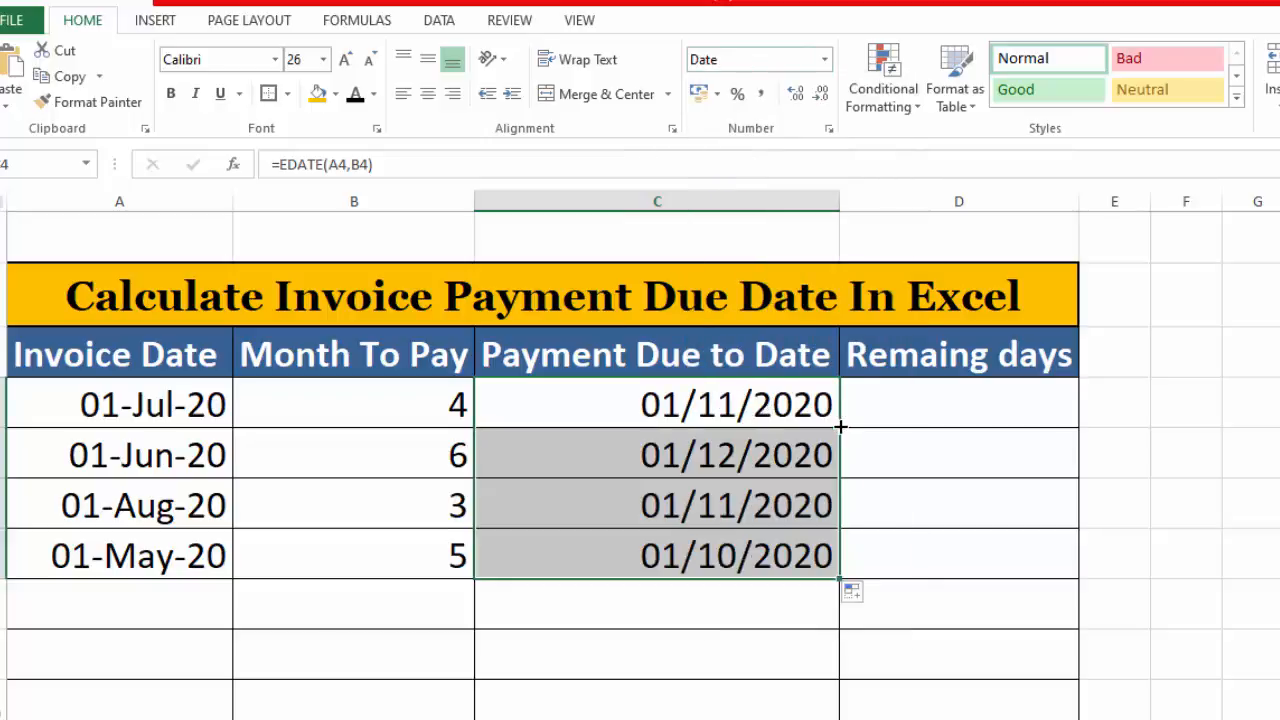
Step: Format the payment due dates in C4:C7 in the day, abbreviated month and two-digit year style, such as 01-Nov-20
{"action": "left_click", "coordinate": [824, 59]}
{"action": "left_click", "coordinate": [1219, 314]}
{"action": "key", "text": "ctrl+shift+3"}
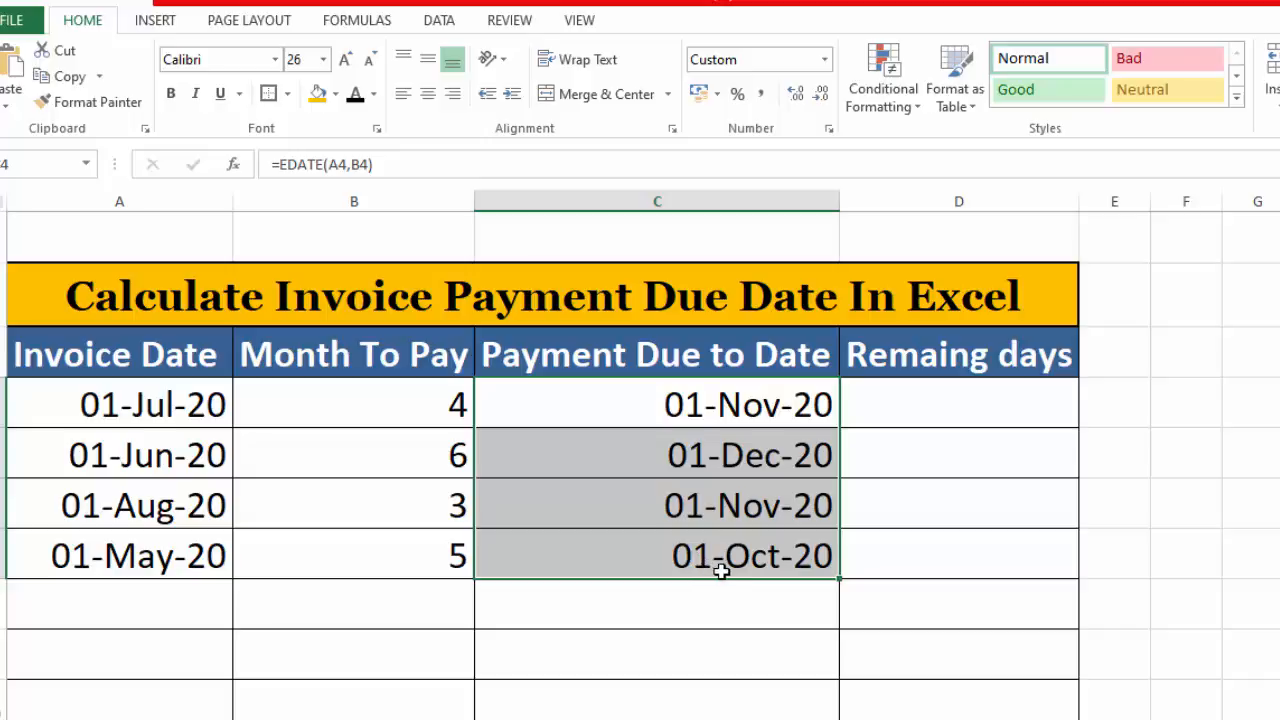
Step: Enter the formula =MAX(0,C4-A4) in D4 to calculate the remaining days and fill it down to D7
{"action": "left_click", "coordinate": [950, 404]}
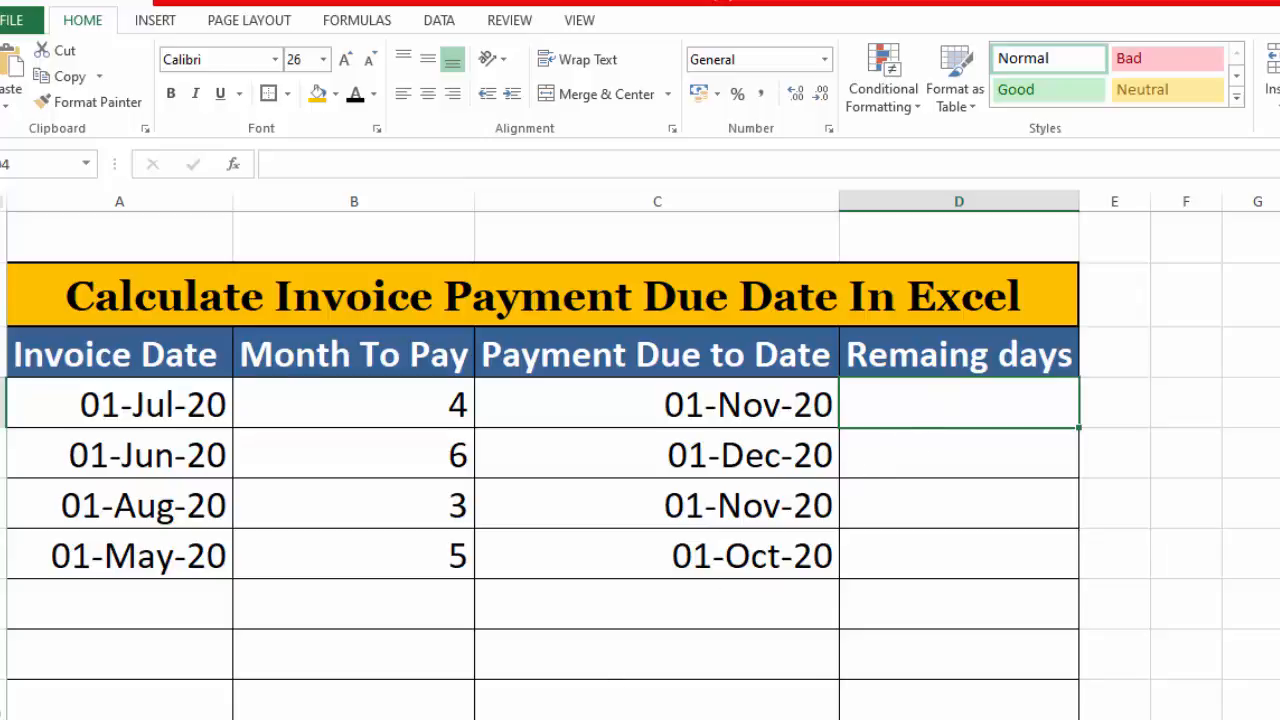
{"action": "type", "text": "="}
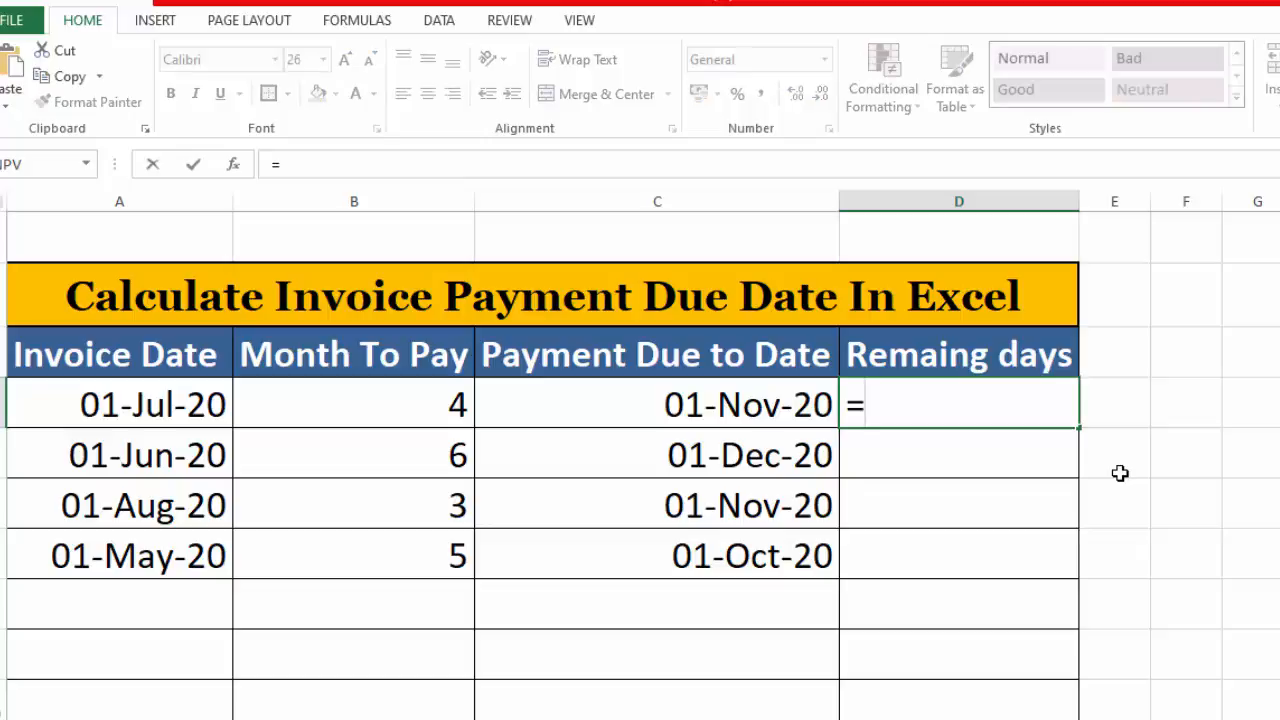
{"action": "type", "text": "MAX"}
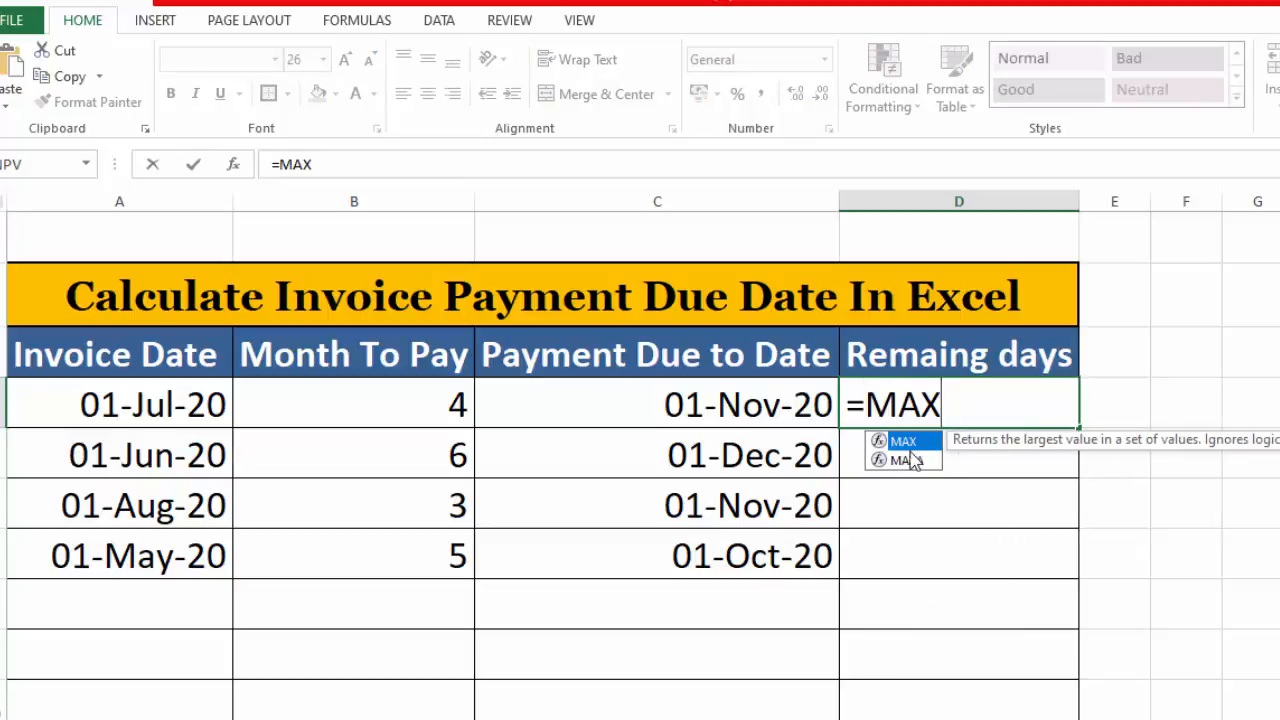
{"action": "type", "text": "("}
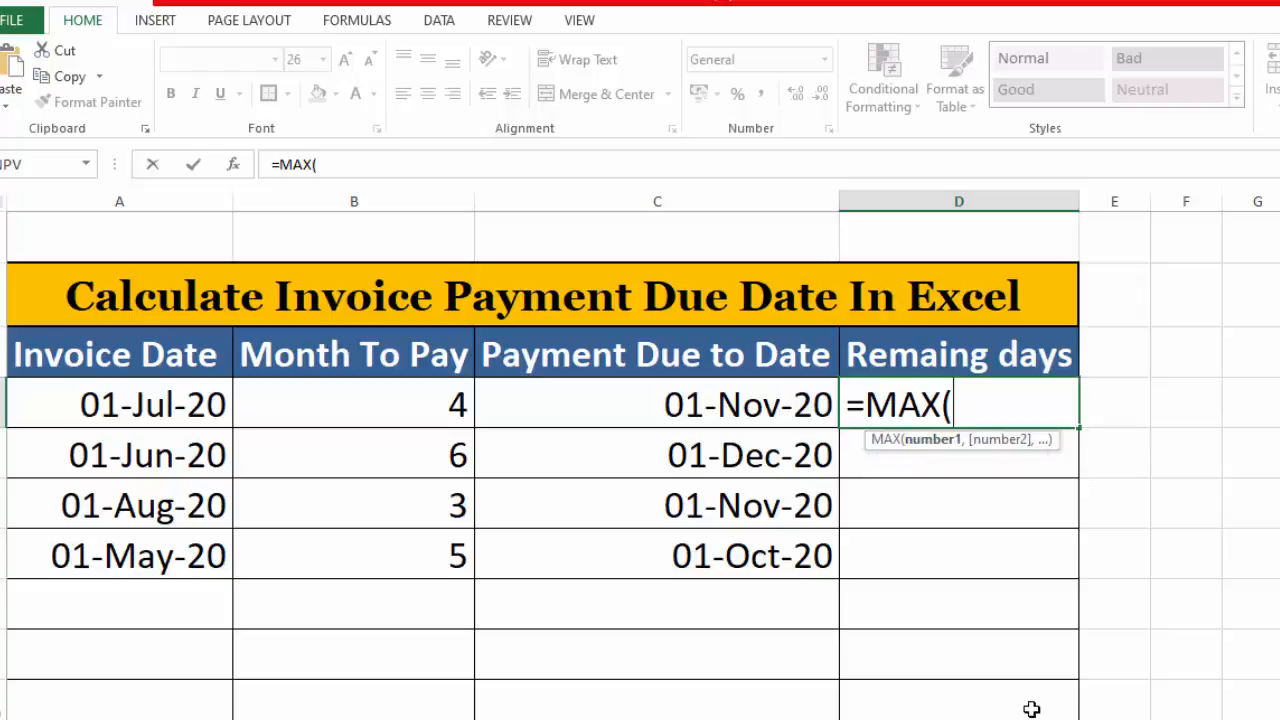
{"action": "type", "text": "("}
{"action": "key", "text": "BackSpace"}
{"action": "type", "text": "0,"}
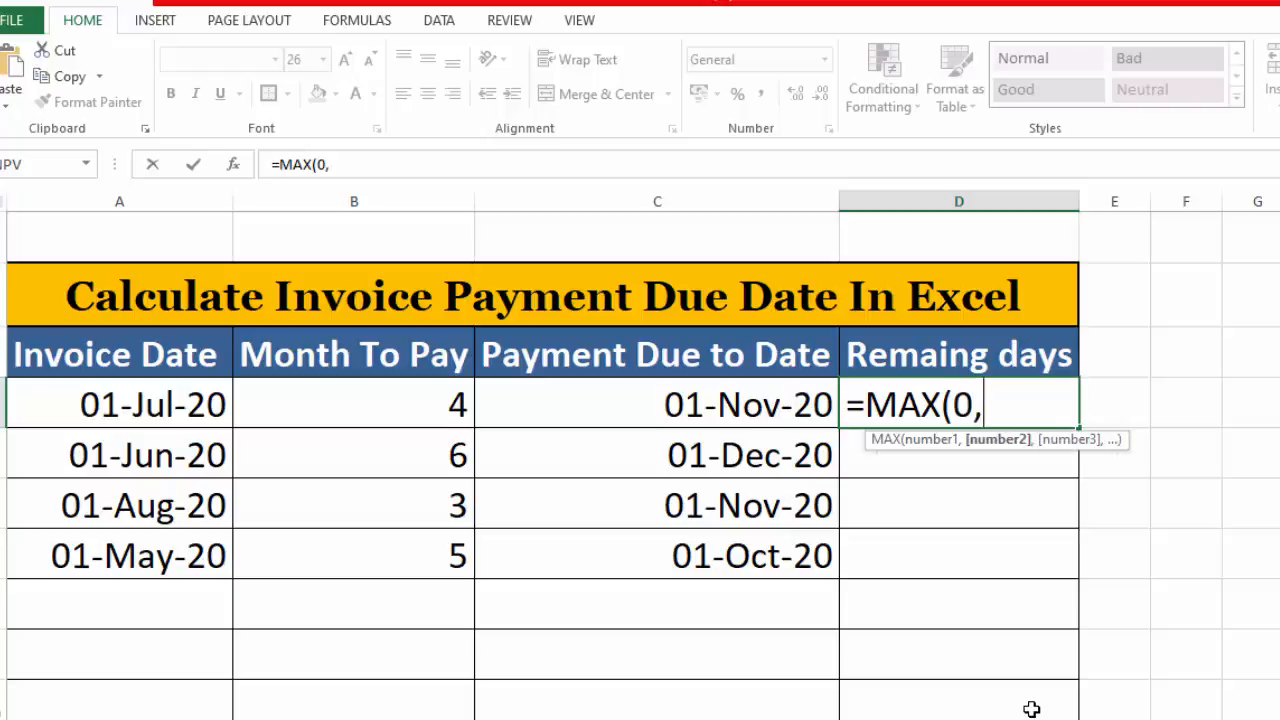
{"action": "left_click", "coordinate": [740, 410]}
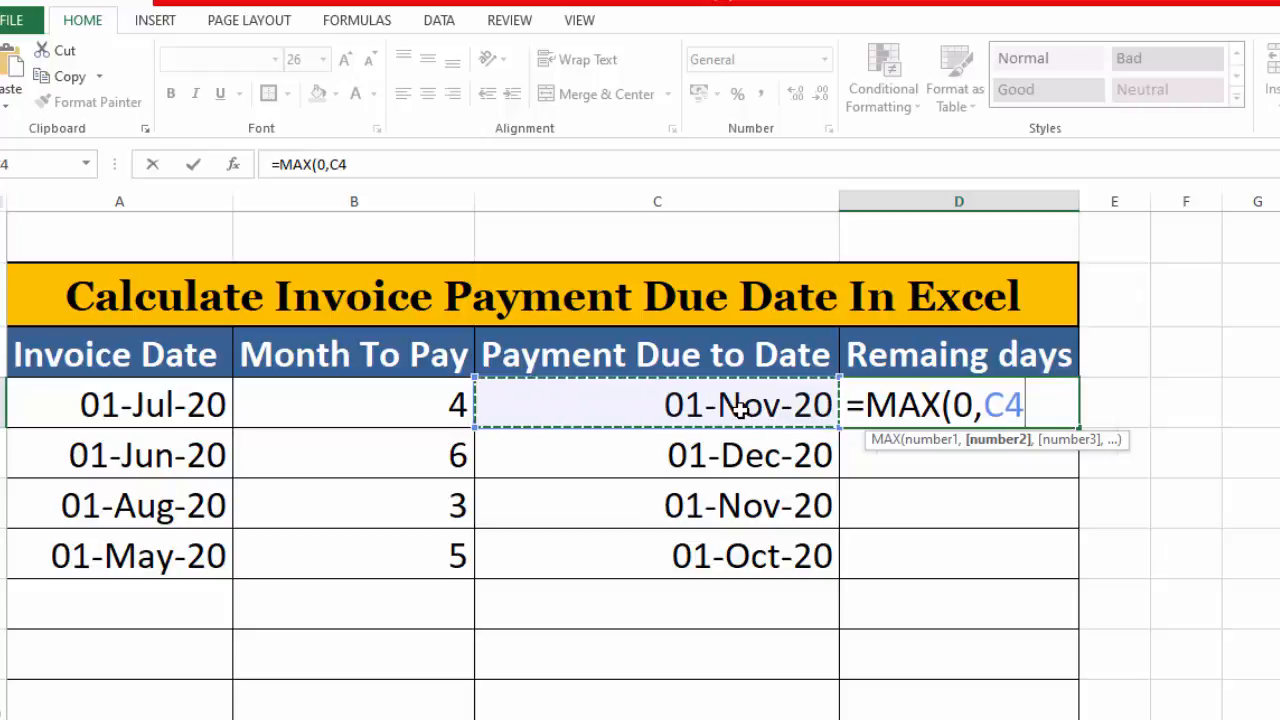
{"action": "type", "text": "-"}
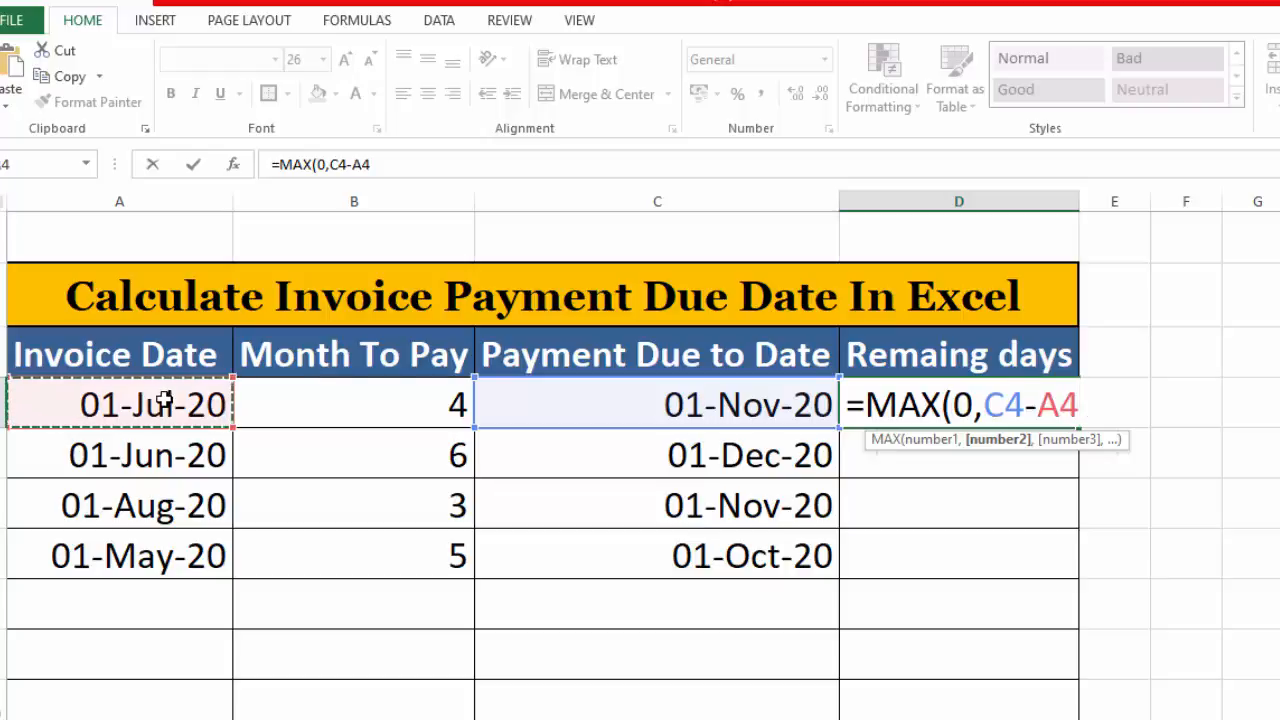
{"action": "type", "text": ")"}
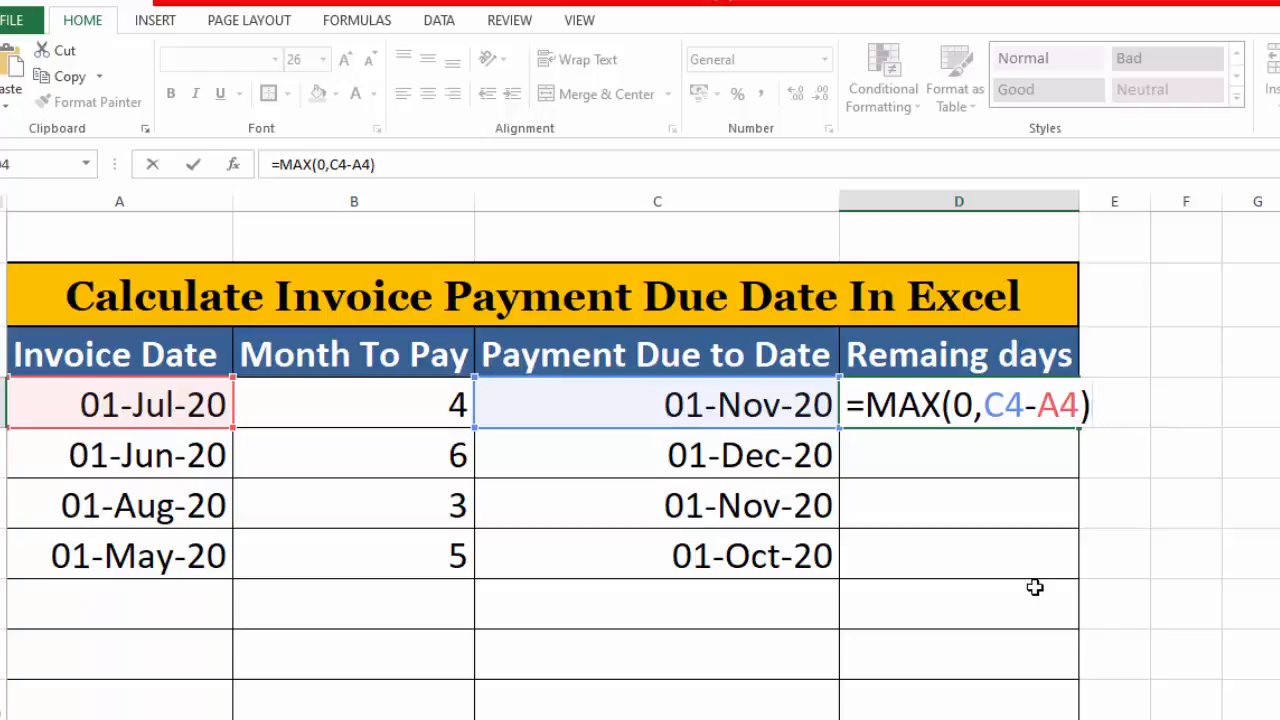
{"action": "key", "text": "Return"}
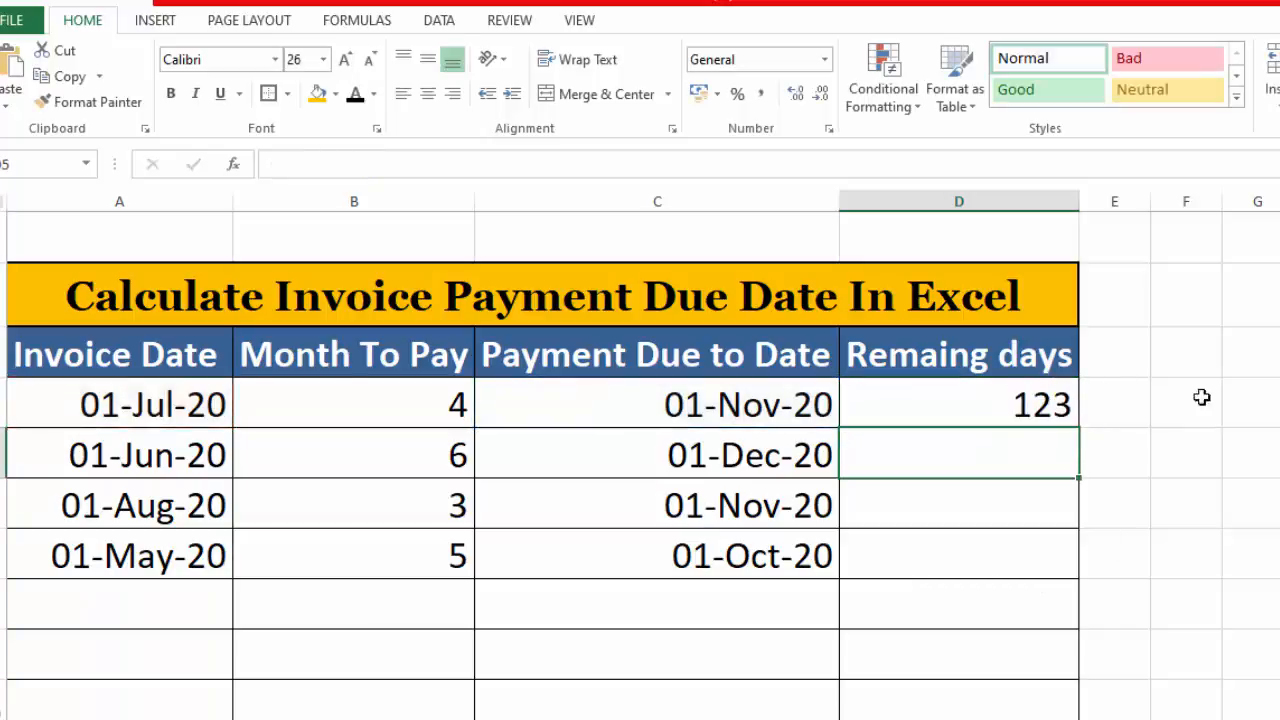
{"action": "left_click", "coordinate": [1035, 396]}
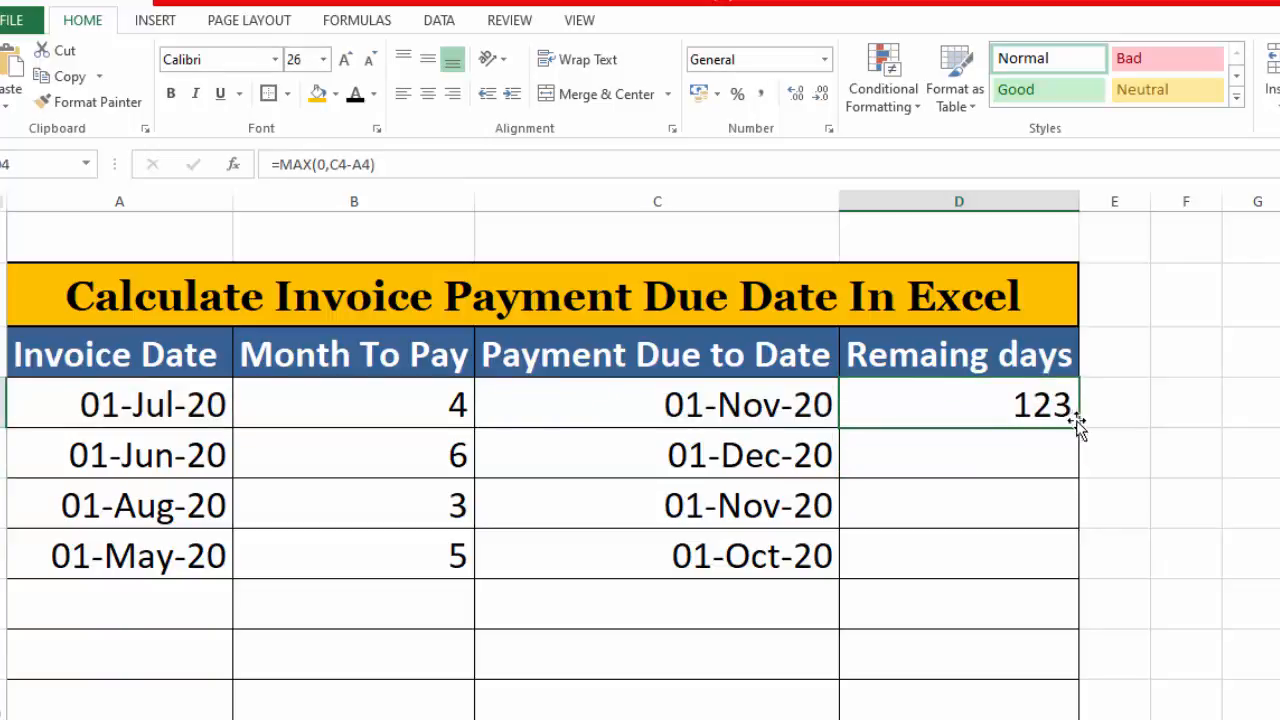
{"action": "double_click", "coordinate": [1081, 427]}
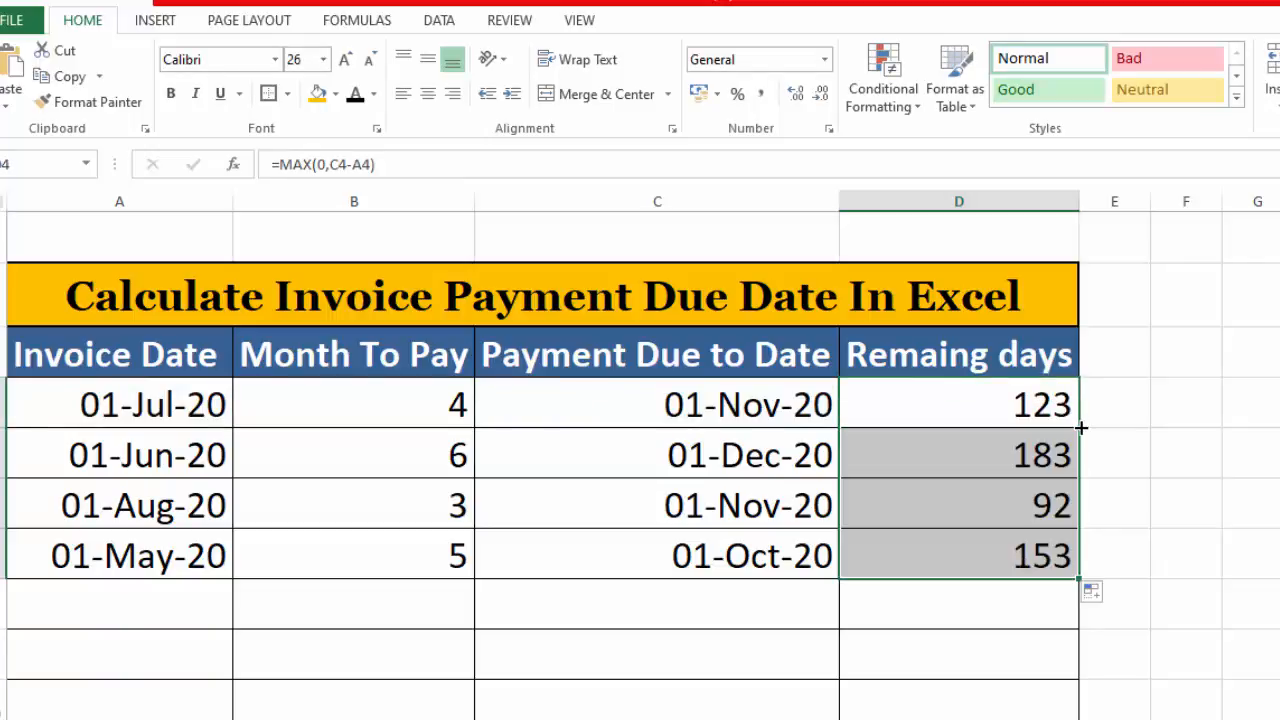
Step: Change the fourth invoice date in A7 to 01/09/2020 and check the remaining-days formulas in D4 and D7
{"action": "left_click", "coordinate": [120, 560]}
{"action": "double_click", "coordinate": [128, 560]}
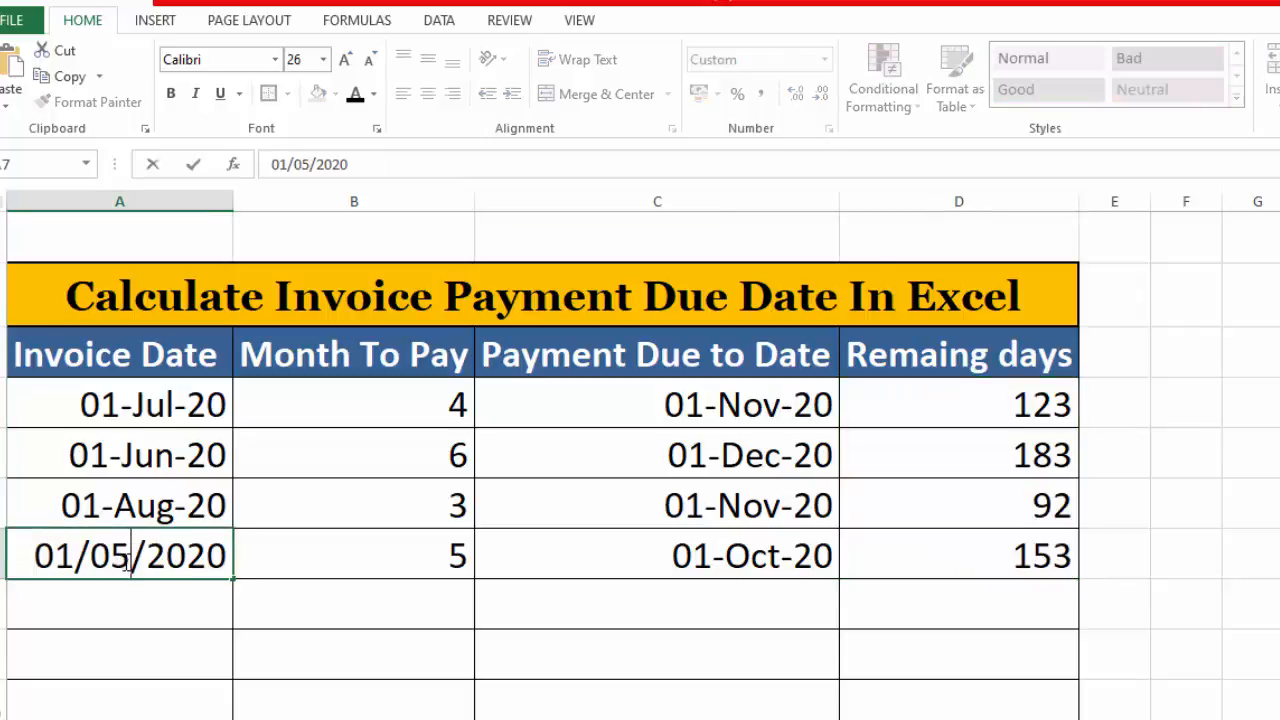
{"action": "key", "text": "BackSpace"}
{"action": "type", "text": "9"}
{"action": "key", "text": "Return"}
{"action": "left_click", "coordinate": [977, 409]}
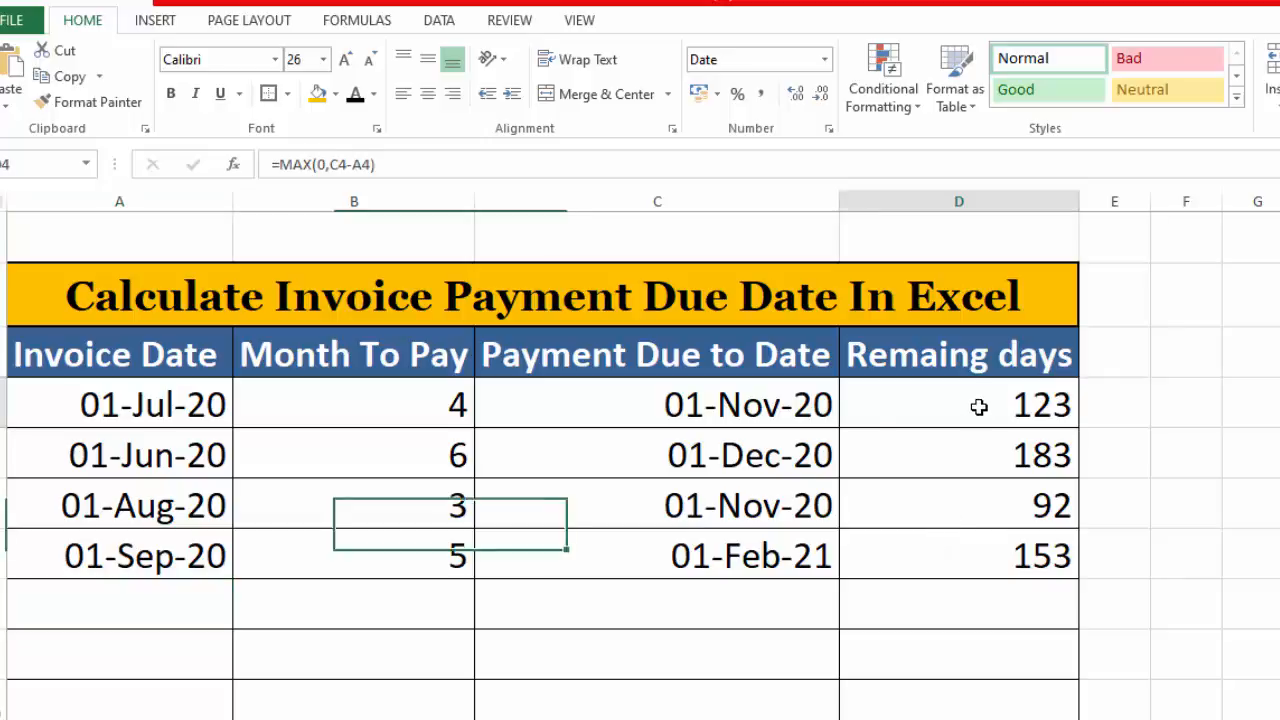
{"action": "left_click", "coordinate": [955, 553]}
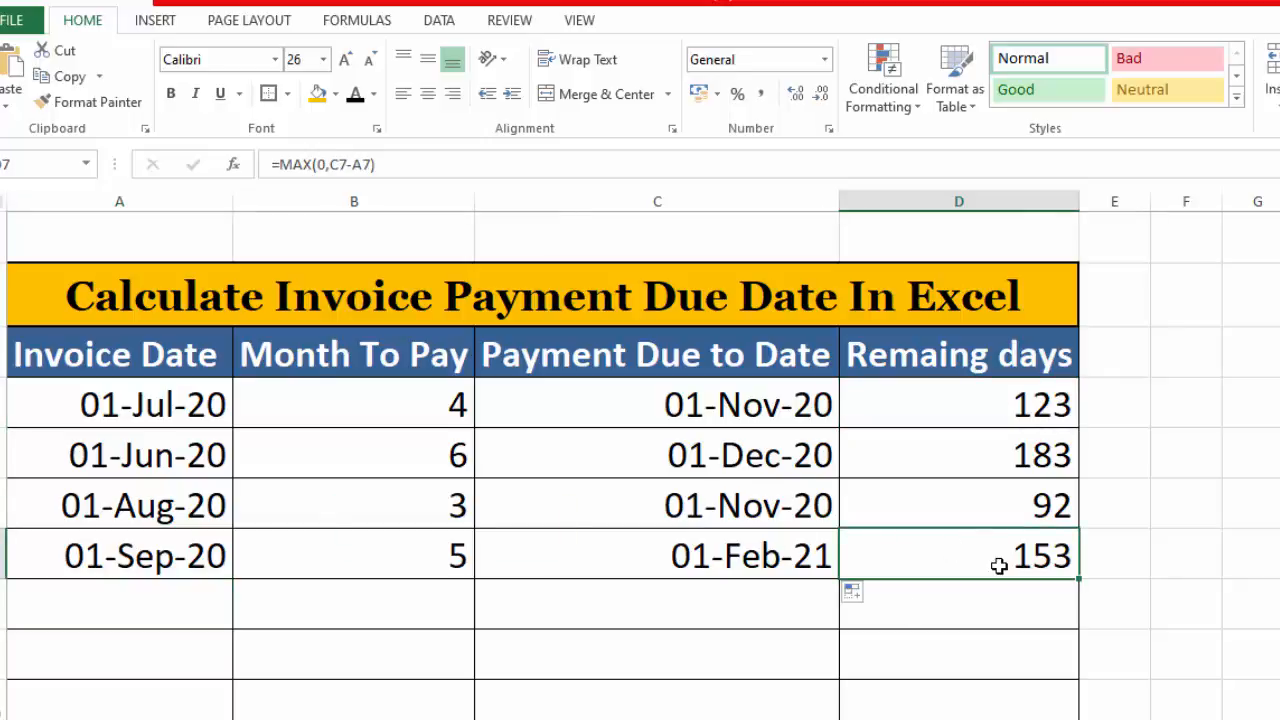
Step: Set the Month To Pay value for the fourth invoice in B7 to 3
{"action": "left_click", "coordinate": [389, 556]}
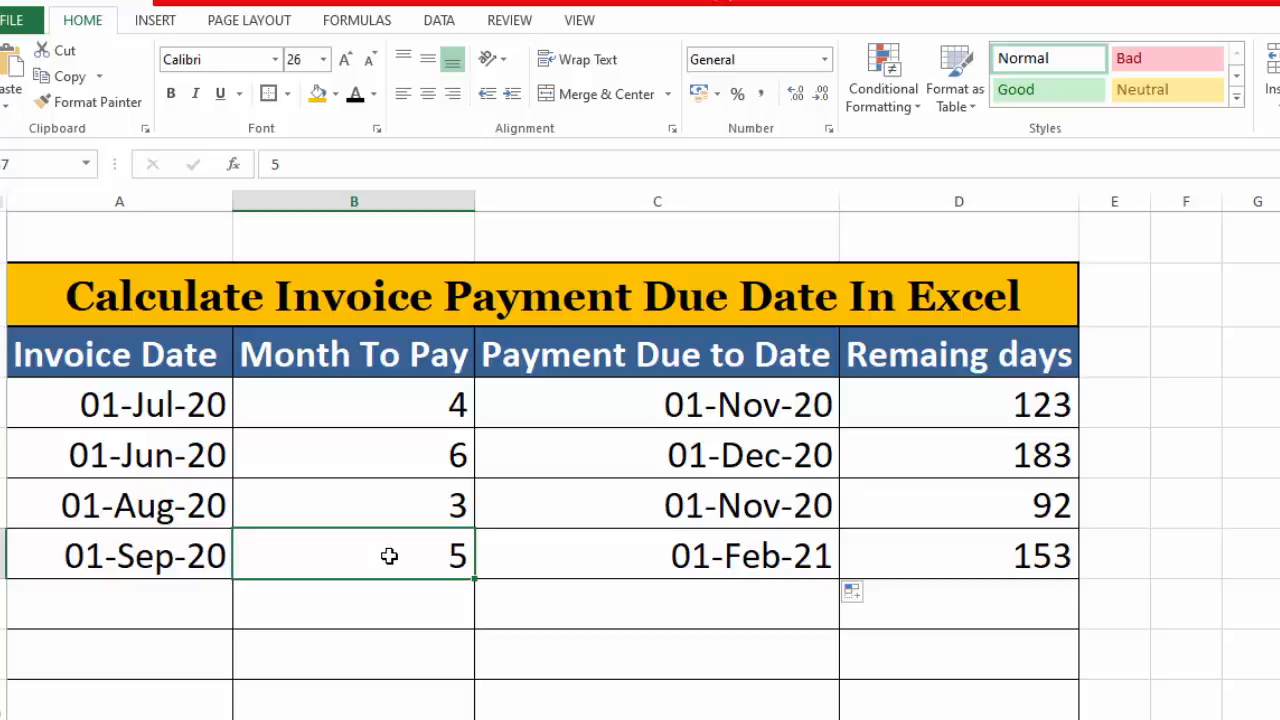
{"action": "type", "text": "3"}
{"action": "key", "text": "Tab"}
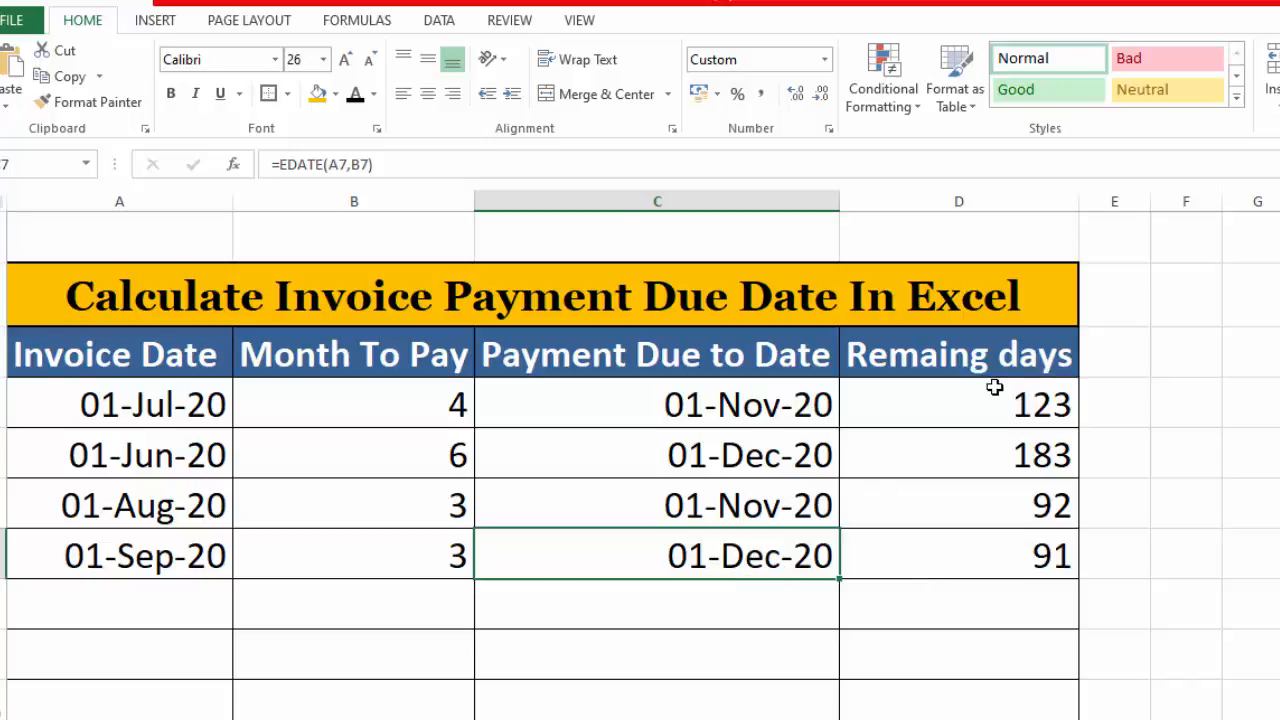
Step: Right-align the remaining-days values in D4:D7 and add a second "Remaing days" header in E3
{"action": "left_click_drag", "start_coordinate": [995, 387], "coordinate": [1009, 549]}
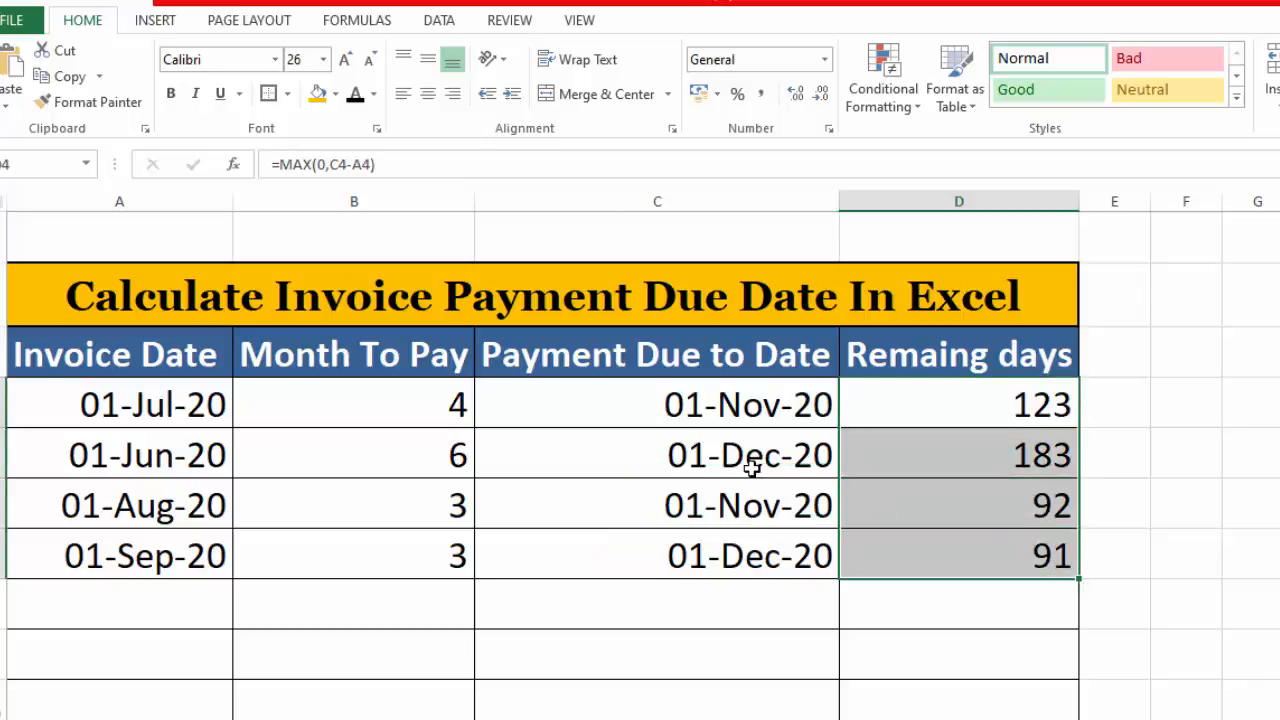
{"action": "left_click", "coordinate": [452, 93]}
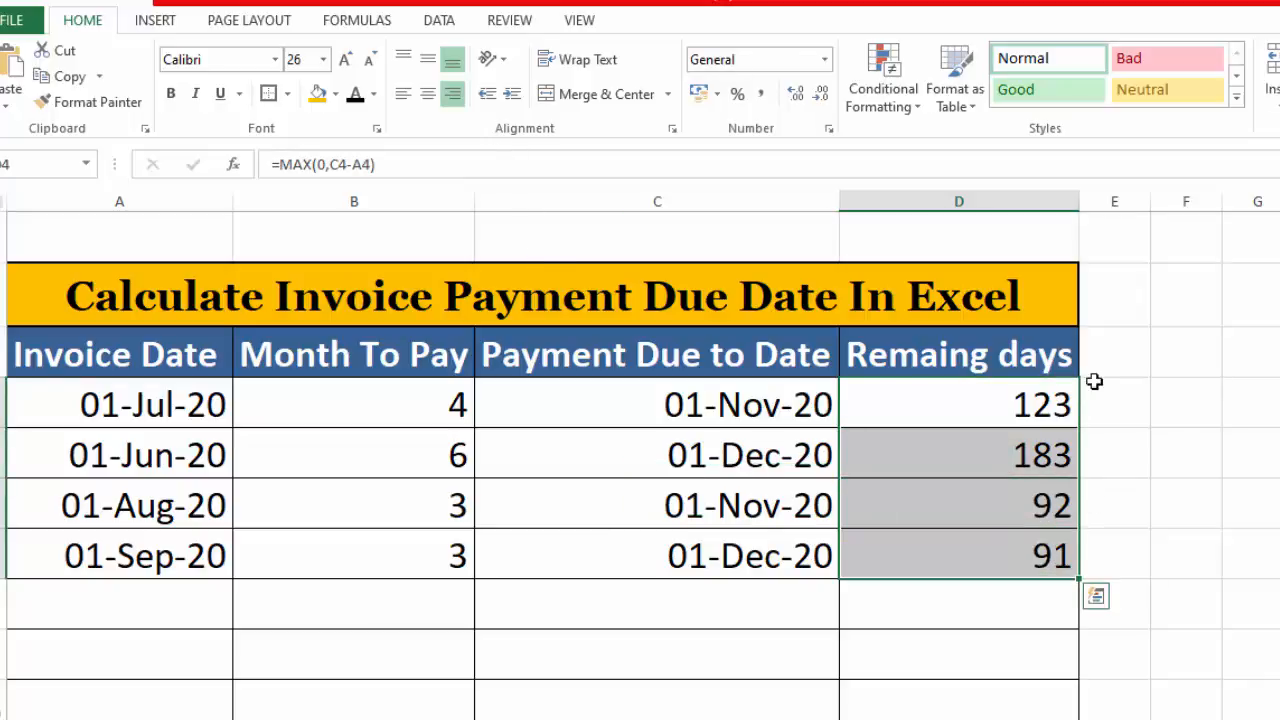
{"action": "left_click", "coordinate": [1107, 351]}
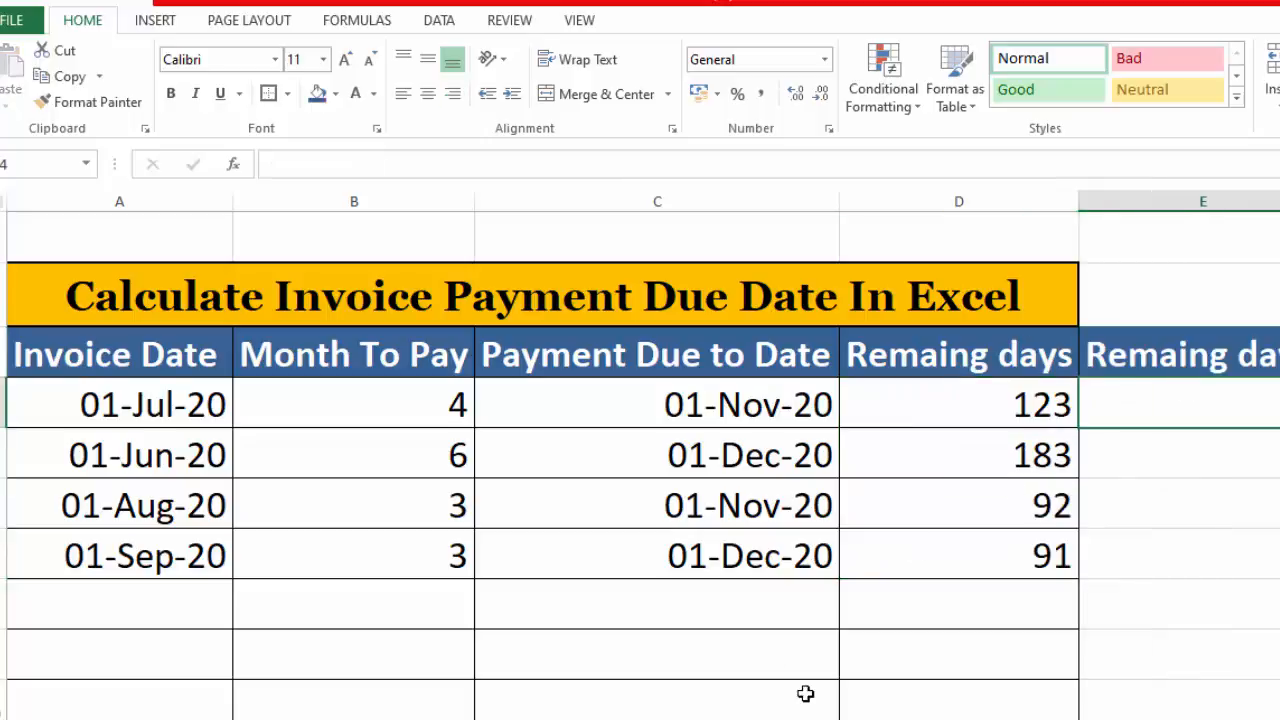
{"action": "left_click", "coordinate": [1268, 606]}
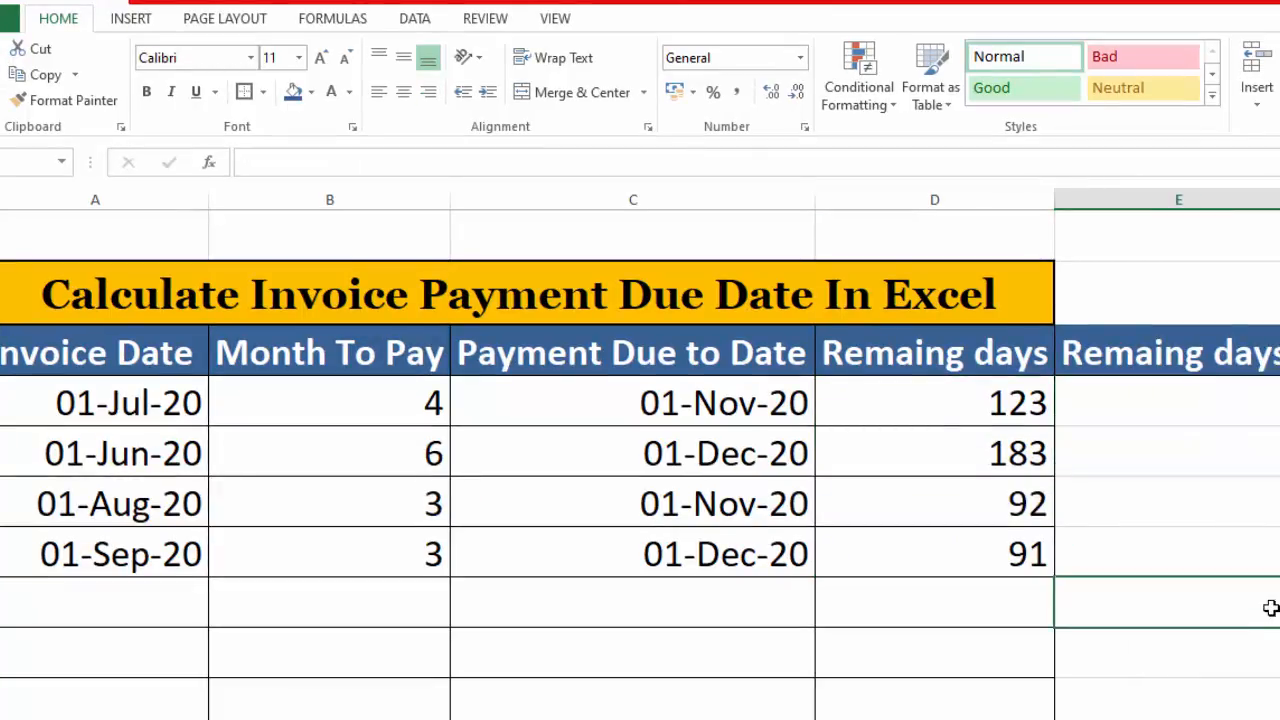
Step: Enter the formula =DATEDIF(A4,C4,"D") in E4 to count the days between invoice and due date, and fill it down to E7
{"action": "left_click", "coordinate": [1182, 392]}
{"action": "type", "text": "="}
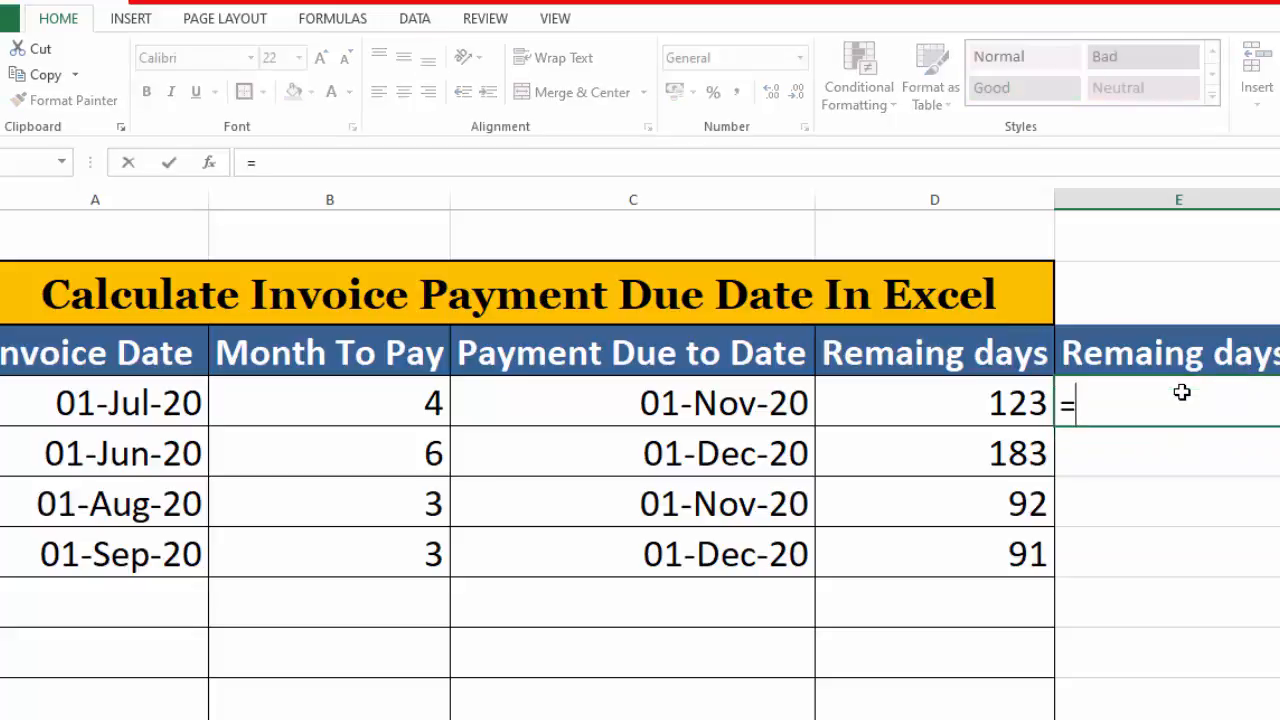
{"action": "type", "text": "DATE"}
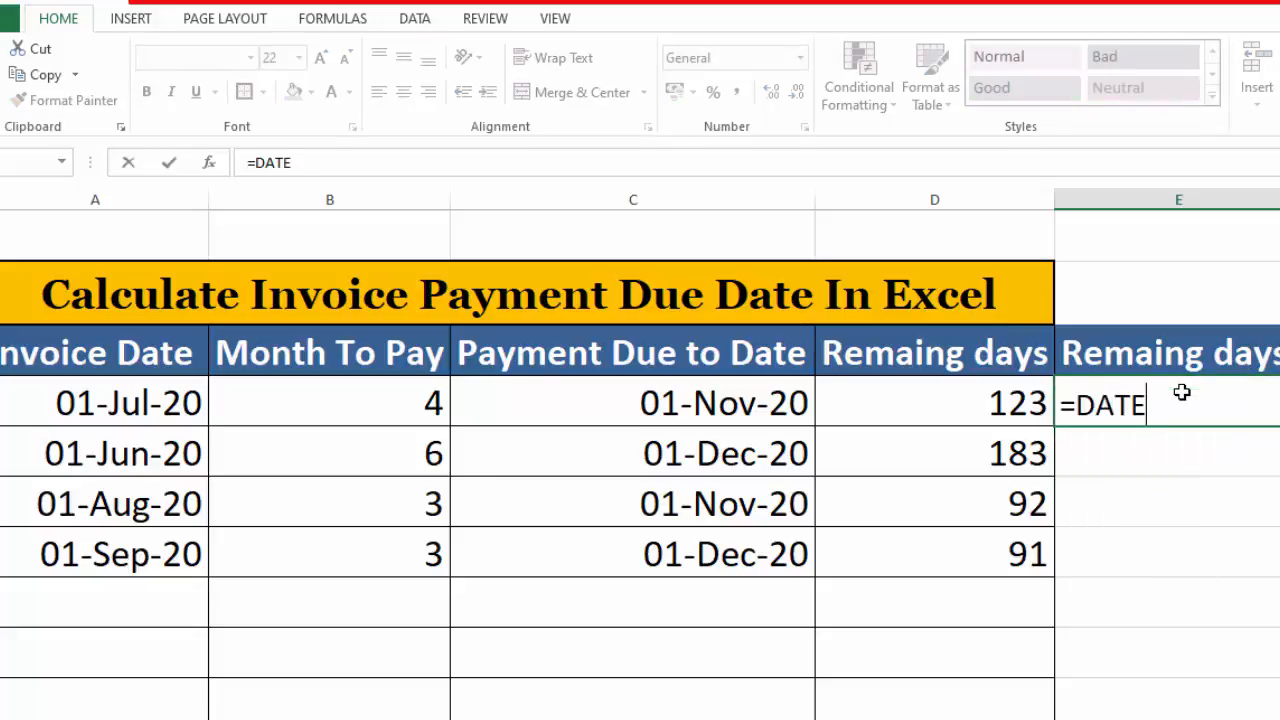
{"action": "type", "text": "DIF("}
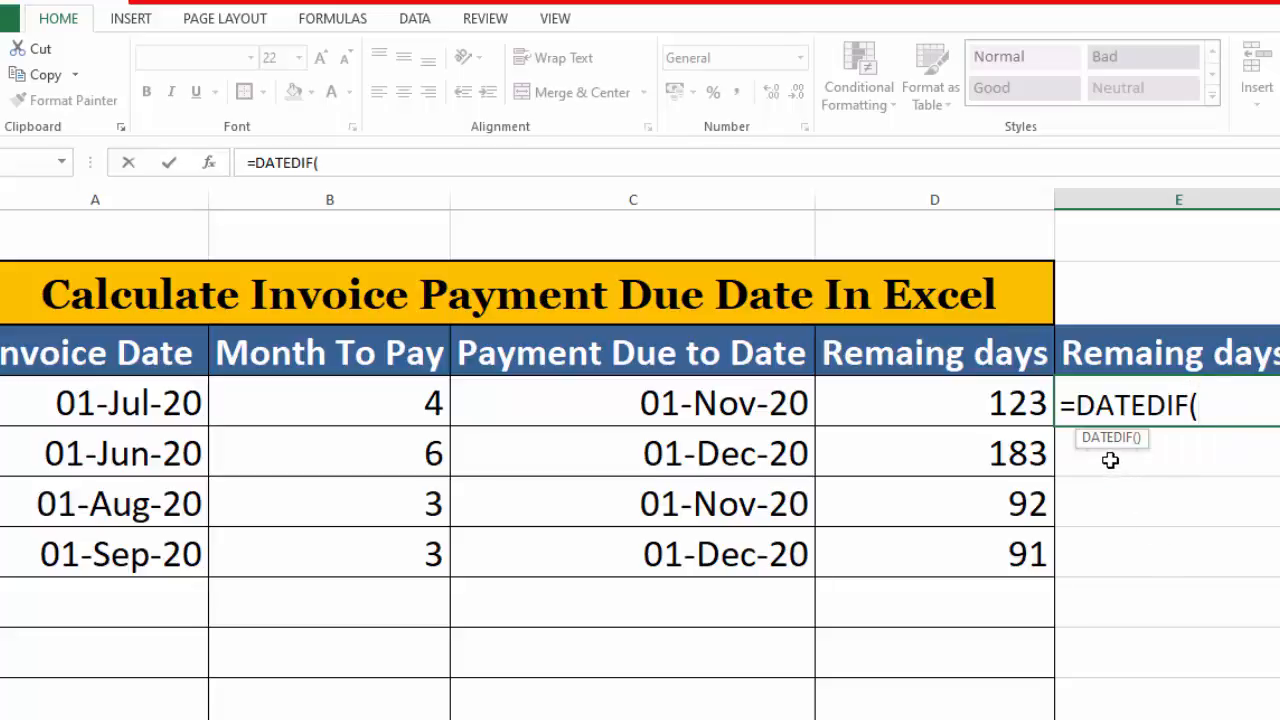
{"action": "left_click", "coordinate": [143, 402]}
{"action": "type", "text": ","}
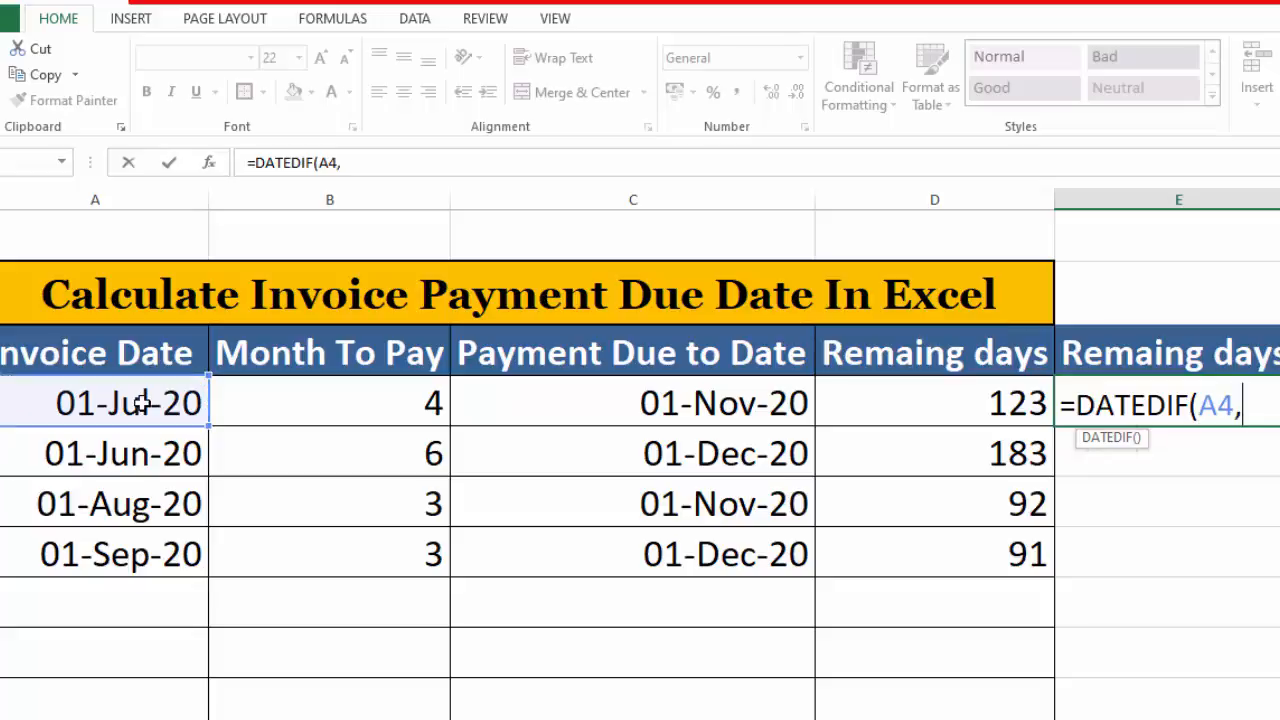
{"action": "left_click", "coordinate": [630, 400]}
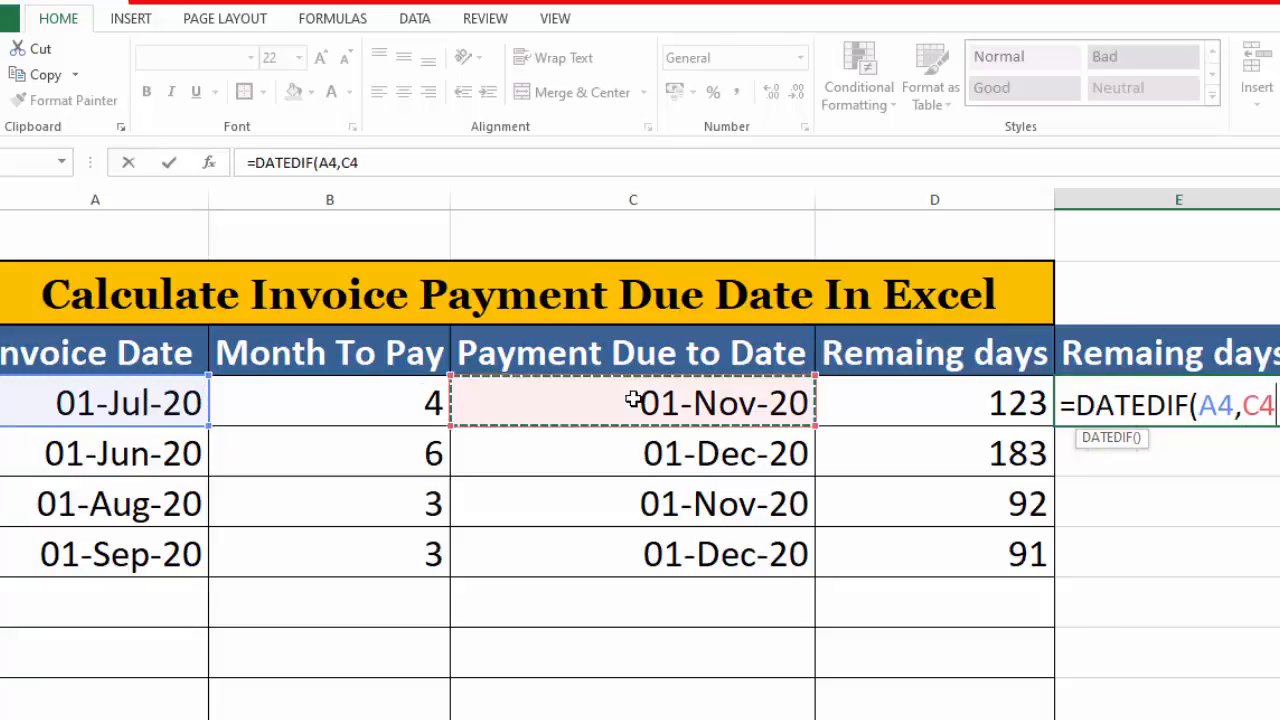
{"action": "type", "text": ","}
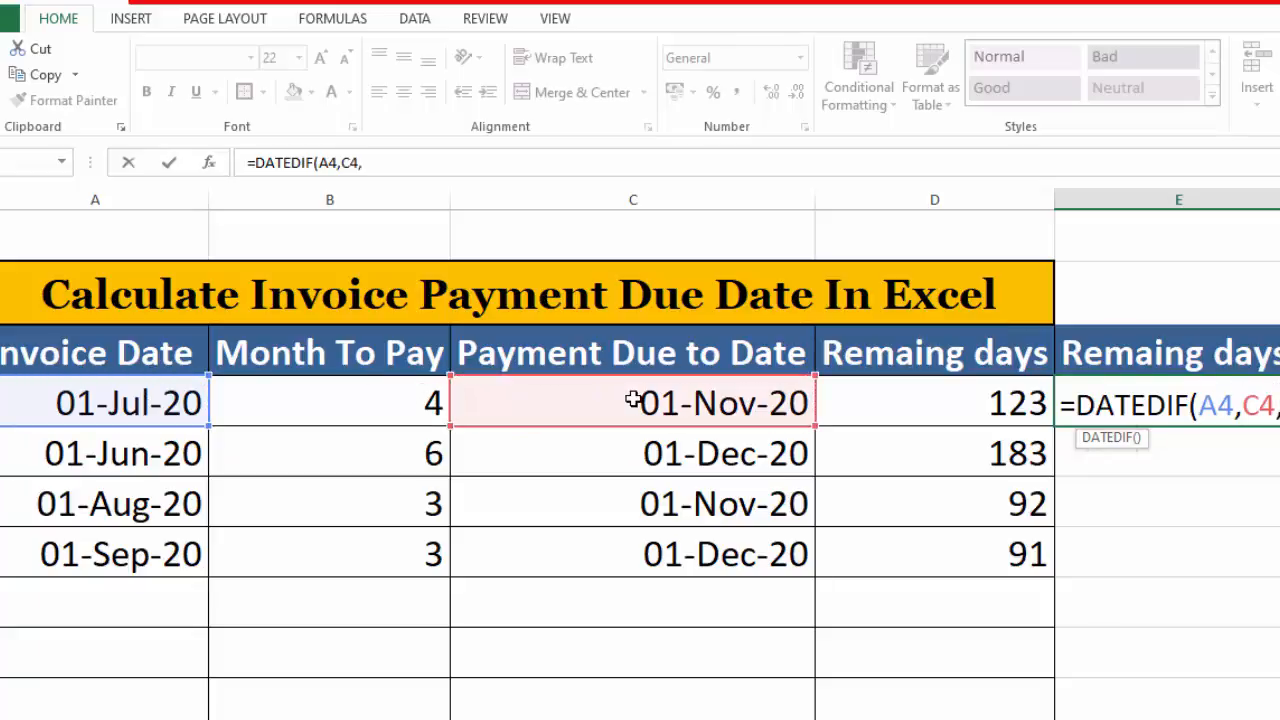
{"action": "type", "text": "\""}
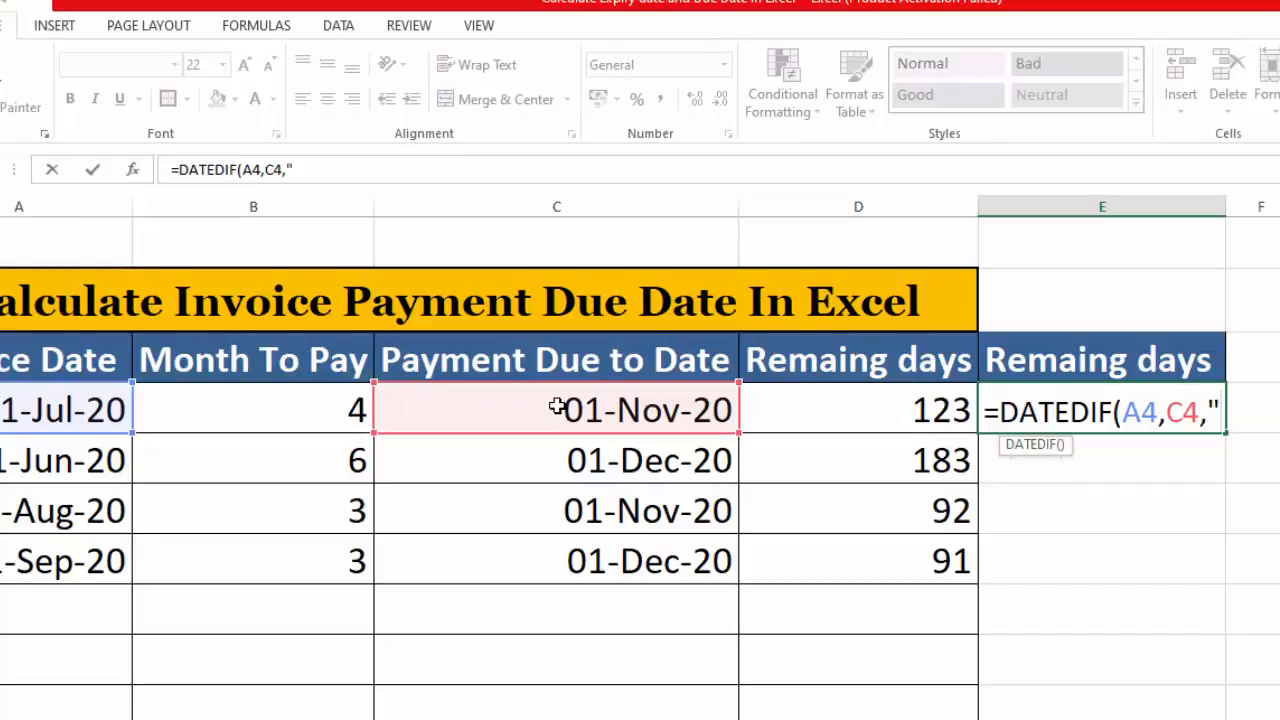
{"action": "type", "text": "D\")"}
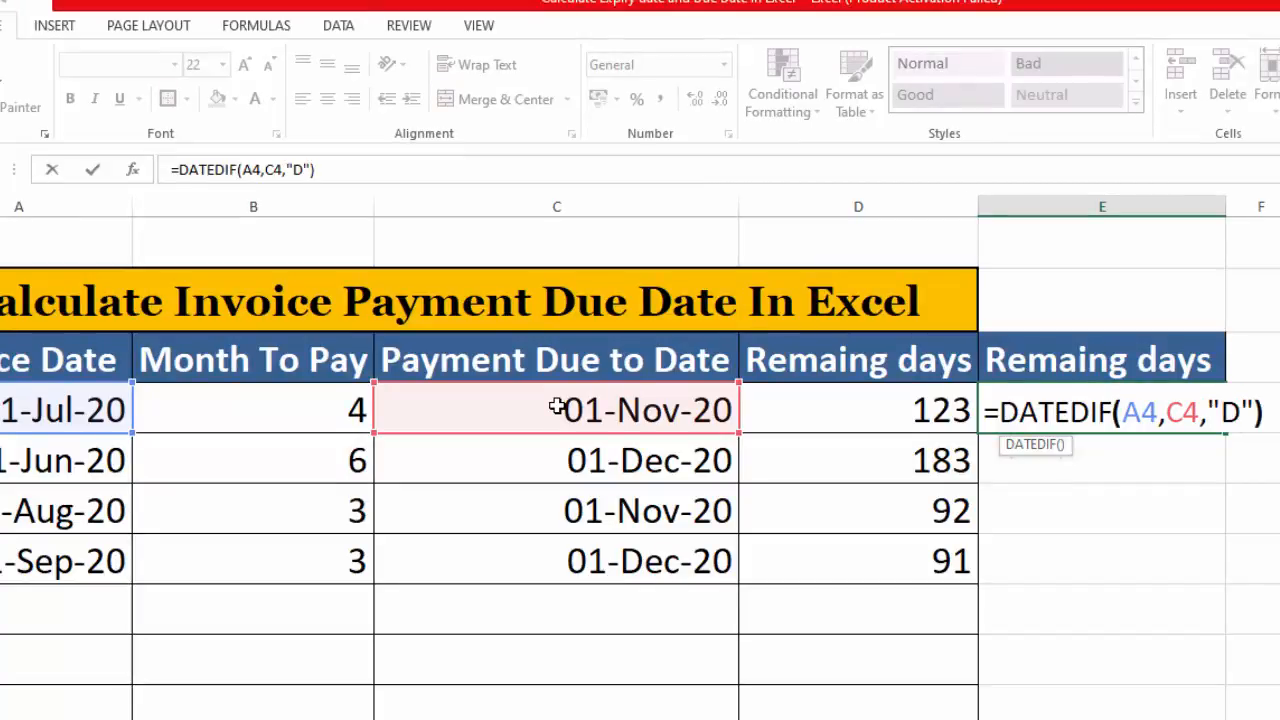
{"action": "key", "text": "Return"}
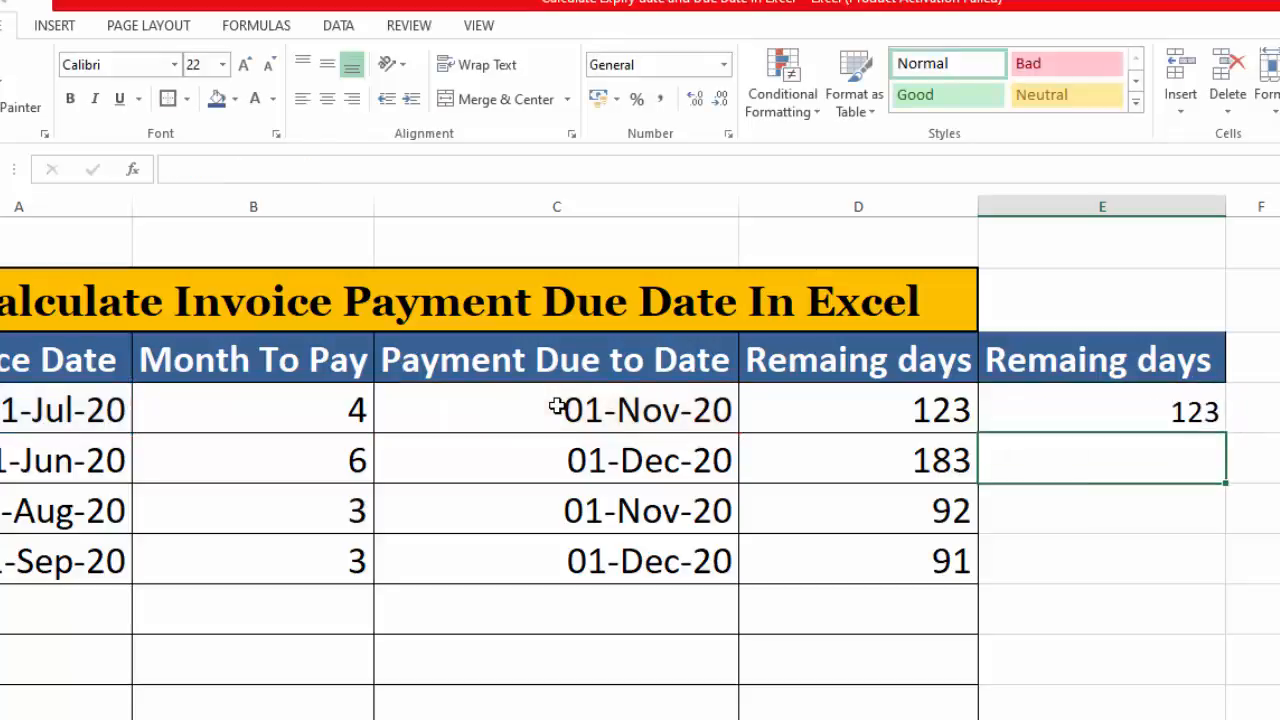
{"action": "left_click", "coordinate": [1068, 414]}
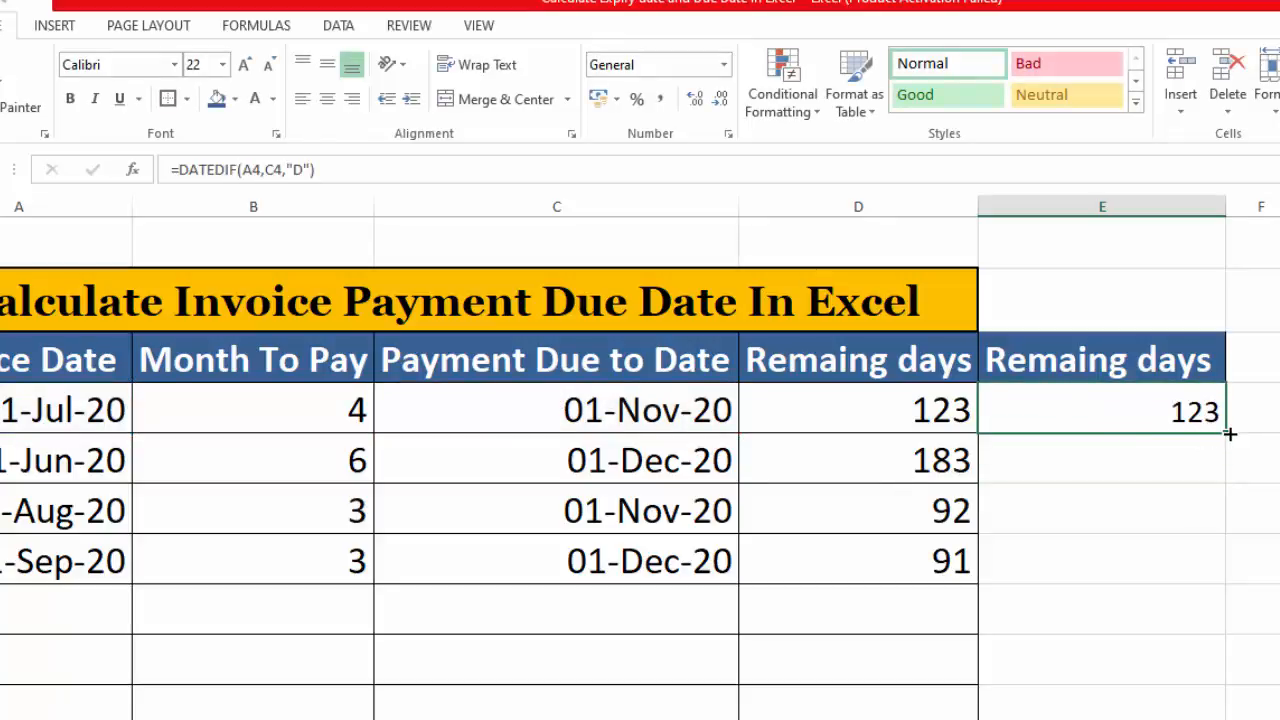
{"action": "left_click_drag", "start_coordinate": [1229, 433], "coordinate": [1229, 583]}
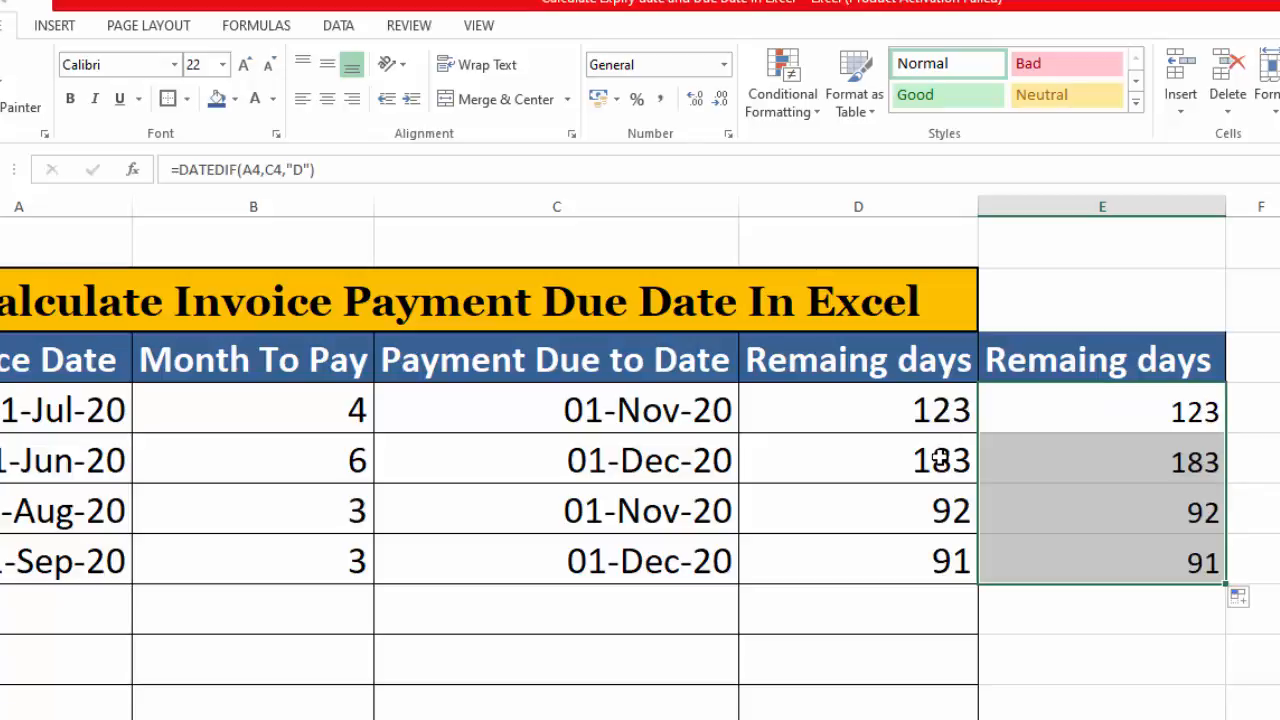
Step: Open the sheet for calculating medicine expiry dates and select the first MFG Date cell, B3
{"action": "left_click", "coordinate": [1263, 712]}
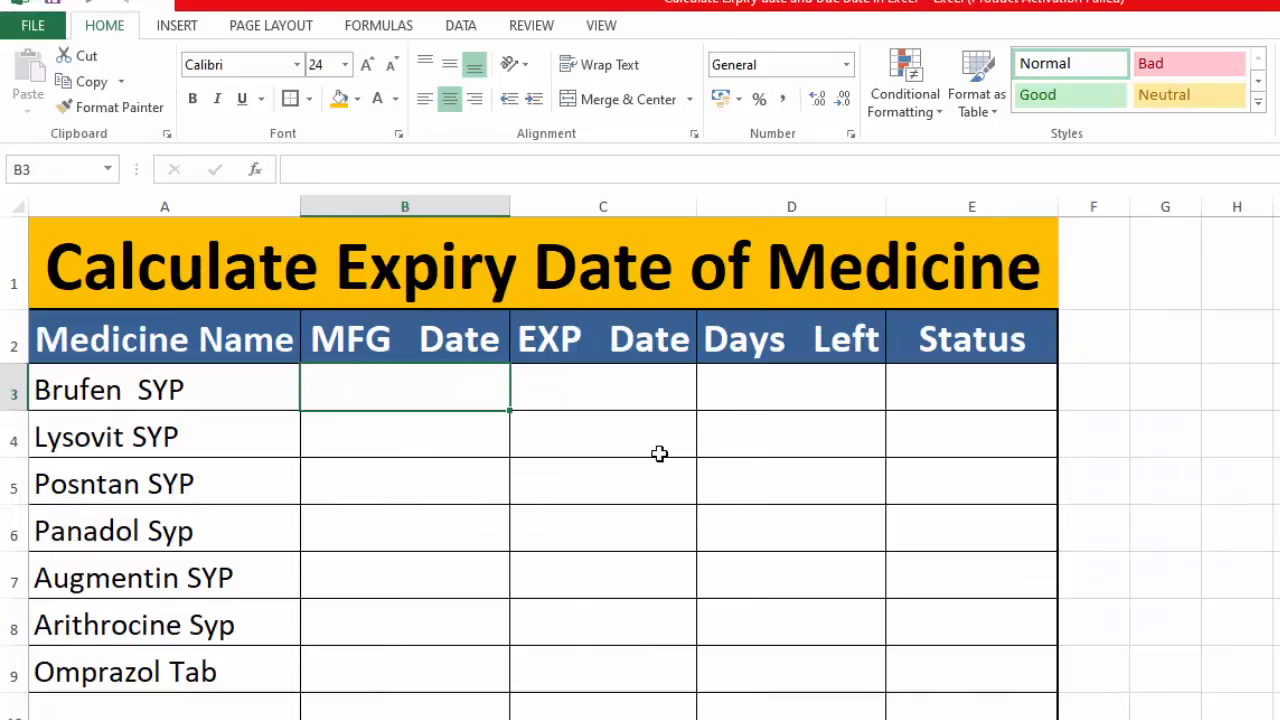
{"action": "left_click", "coordinate": [578, 250]}
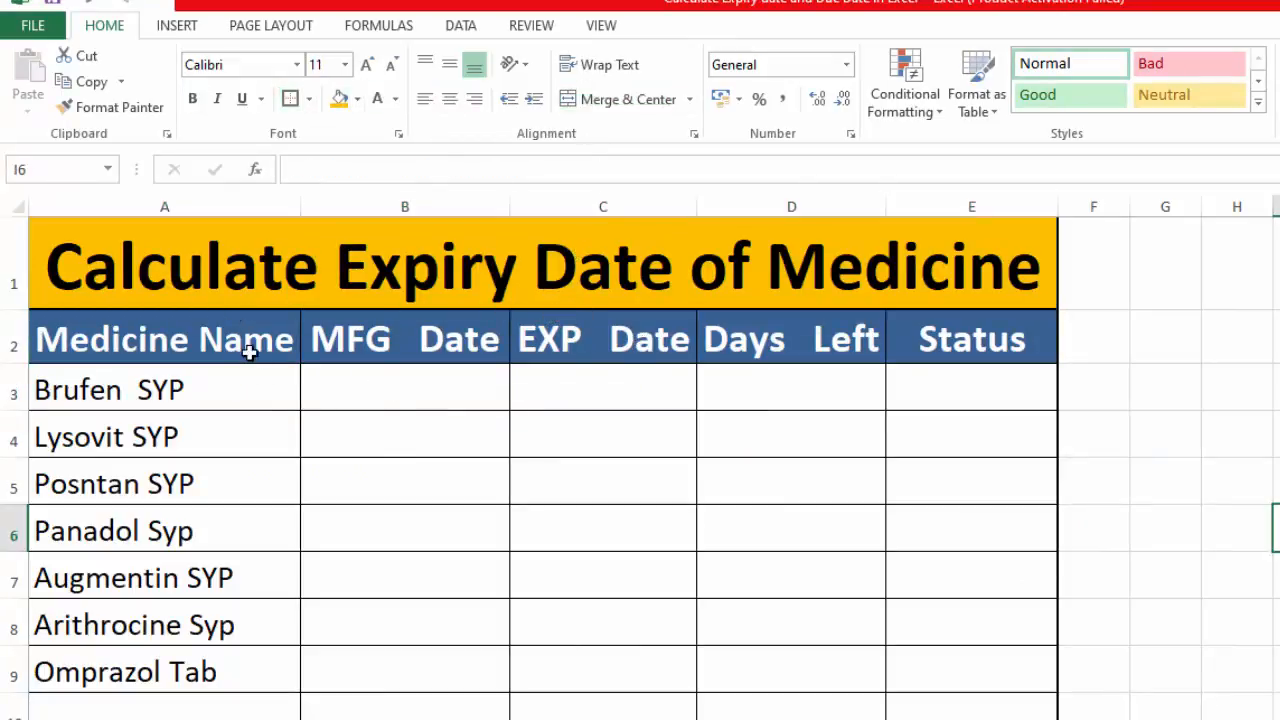
{"action": "left_click", "coordinate": [428, 388]}
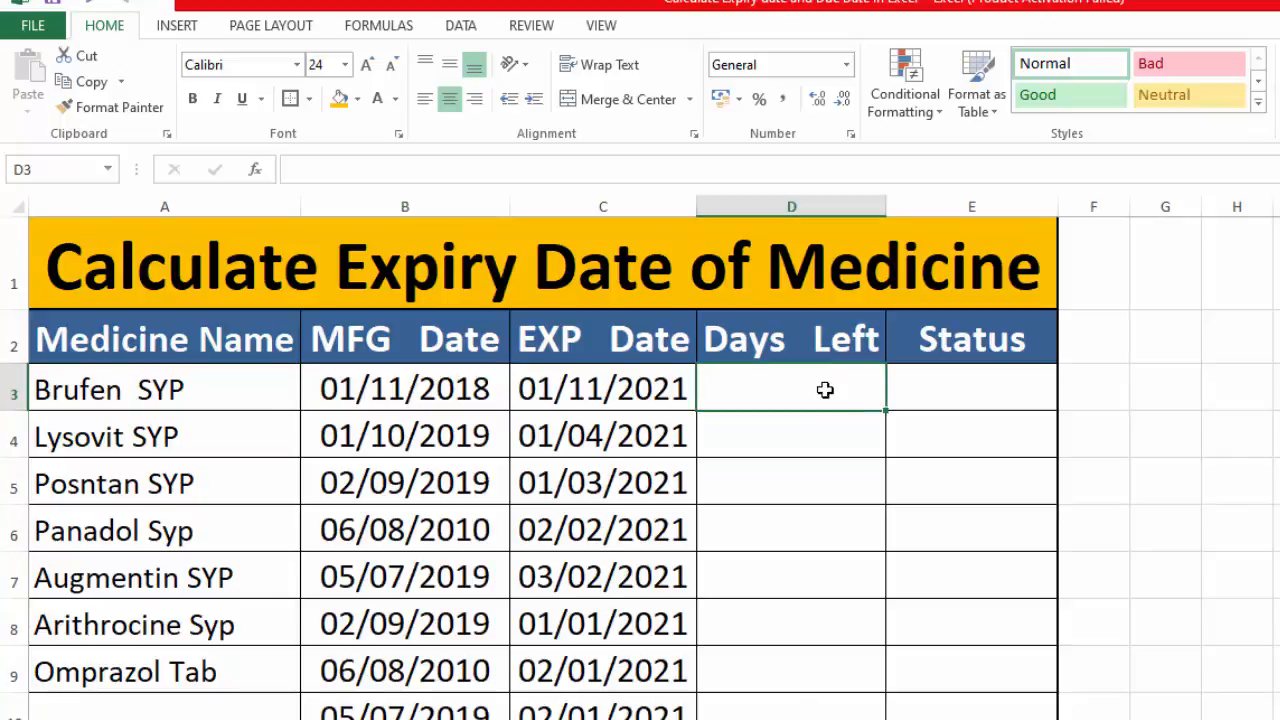
Step: Enter the formula =C3-B3 in D3 to calculate the days left, and fill it down the Days Left column
{"action": "type", "text": "="}
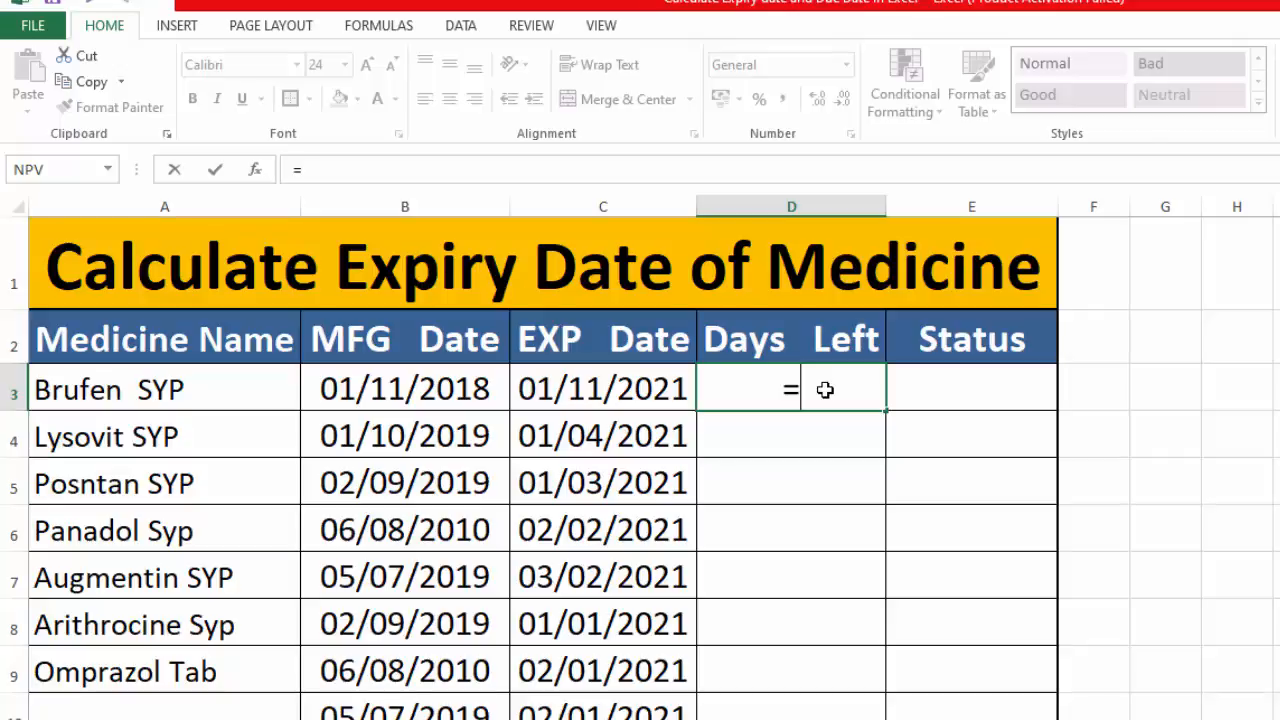
{"action": "left_click", "coordinate": [598, 390]}
{"action": "type", "text": "-"}
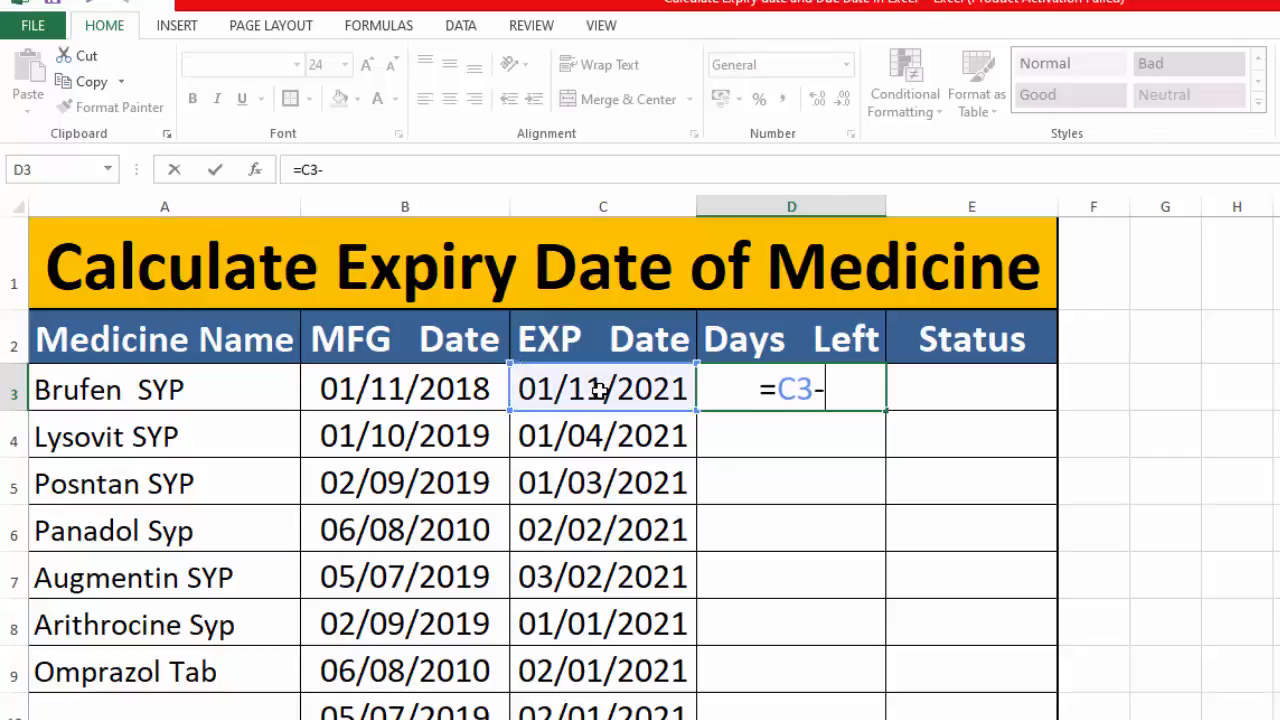
{"action": "left_click", "coordinate": [413, 380]}
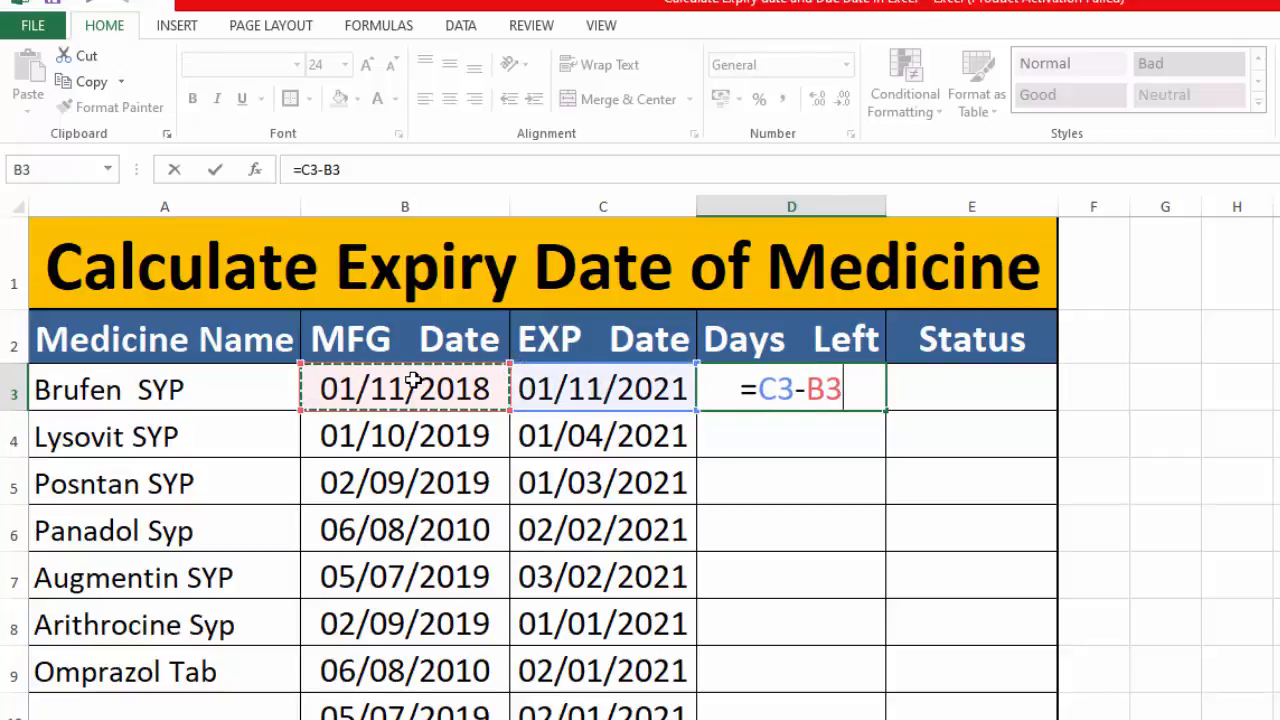
{"action": "key", "text": "Return"}
{"action": "left_click", "coordinate": [711, 392]}
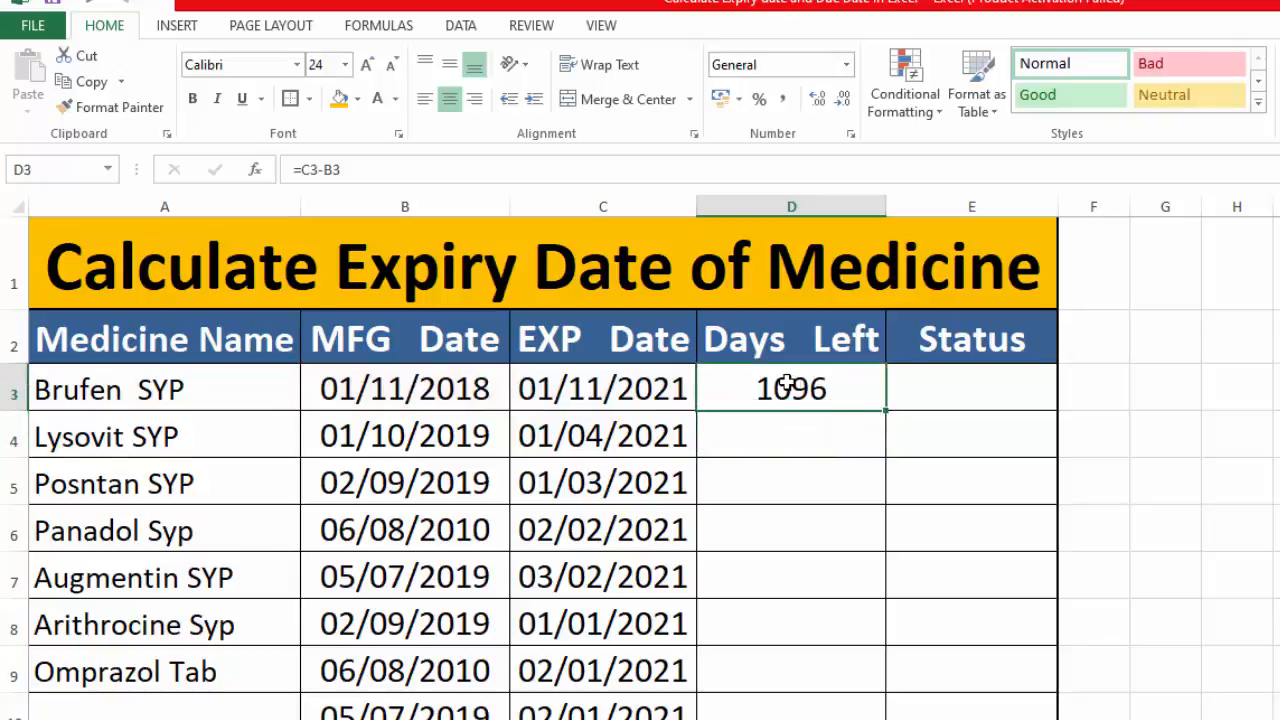
{"action": "double_click", "coordinate": [886, 413]}
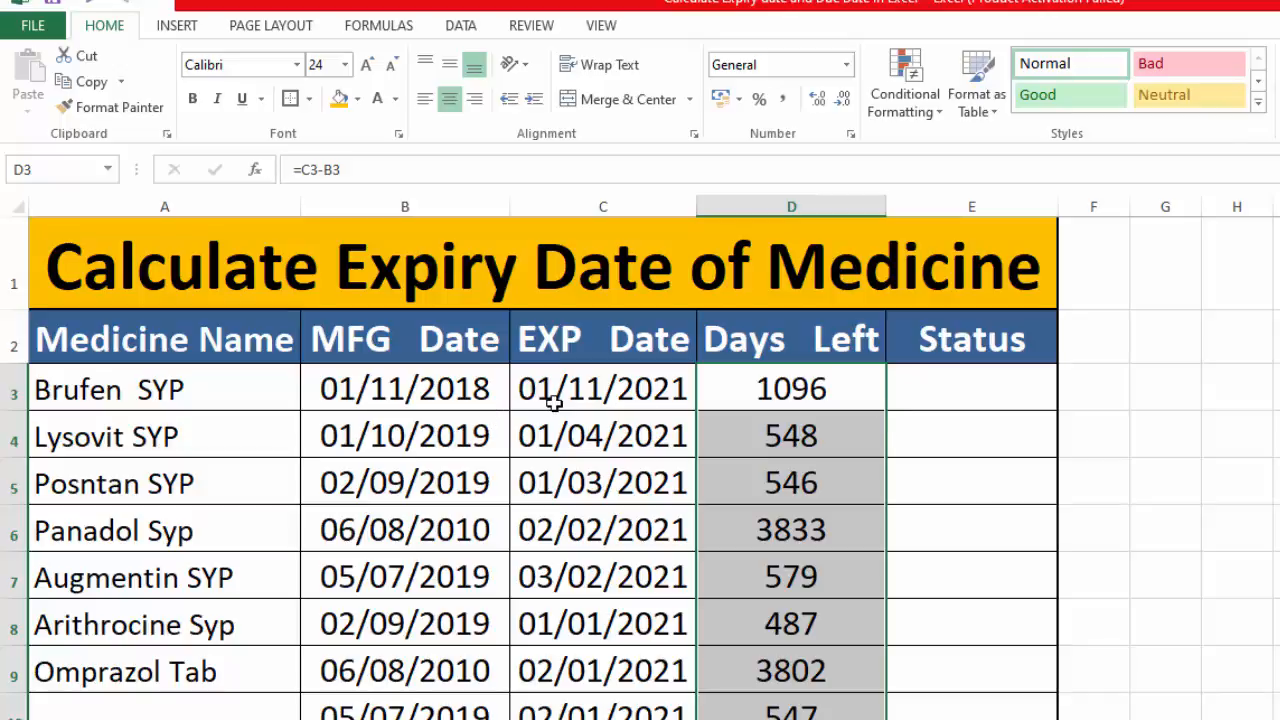
Step: Change the EXP Date of Brufen SYP in C3 to 01/05/2021
{"action": "double_click", "coordinate": [591, 388]}
{"action": "key", "text": "BackSpace"}
{"action": "key", "text": "BackSpace"}
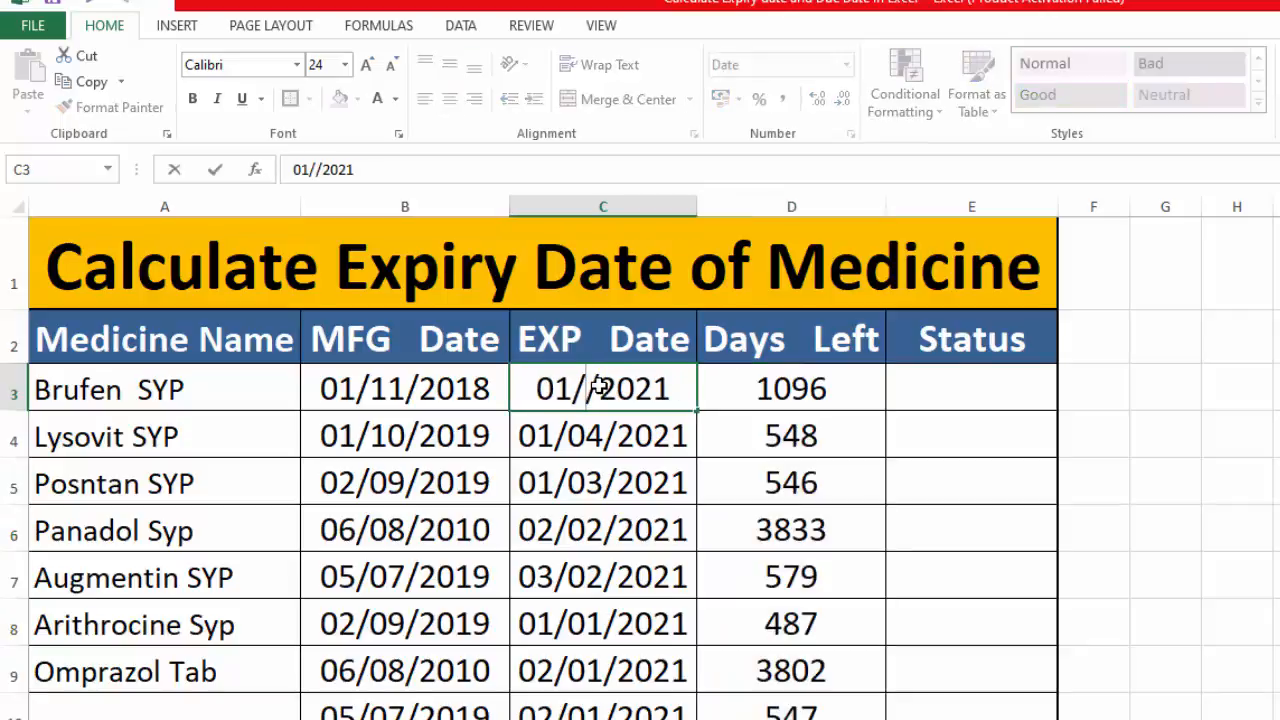
{"action": "type", "text": "5"}
{"action": "key", "text": "Return"}
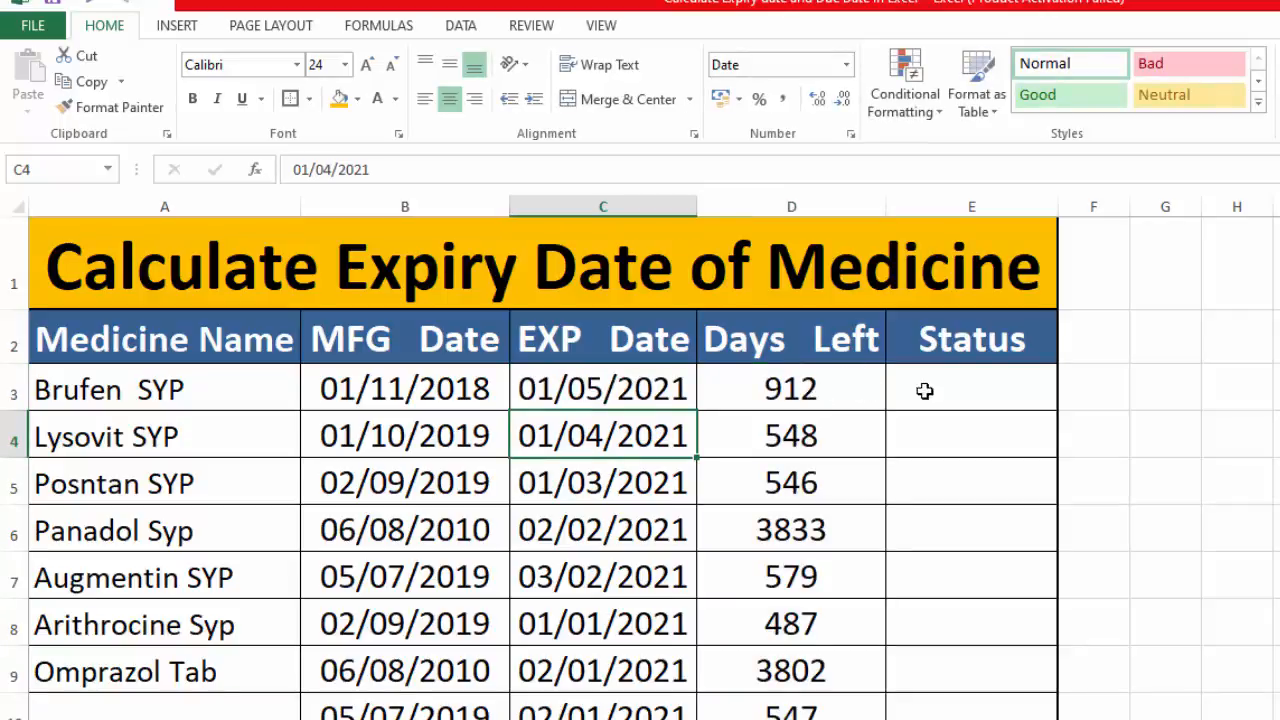
Step: Change the month of the Brufen SYP expiry date in C3 so that it reads 01/02/2021
{"action": "double_click", "coordinate": [595, 390]}
{"action": "key", "text": "BackSpace"}
{"action": "type", "text": "2"}
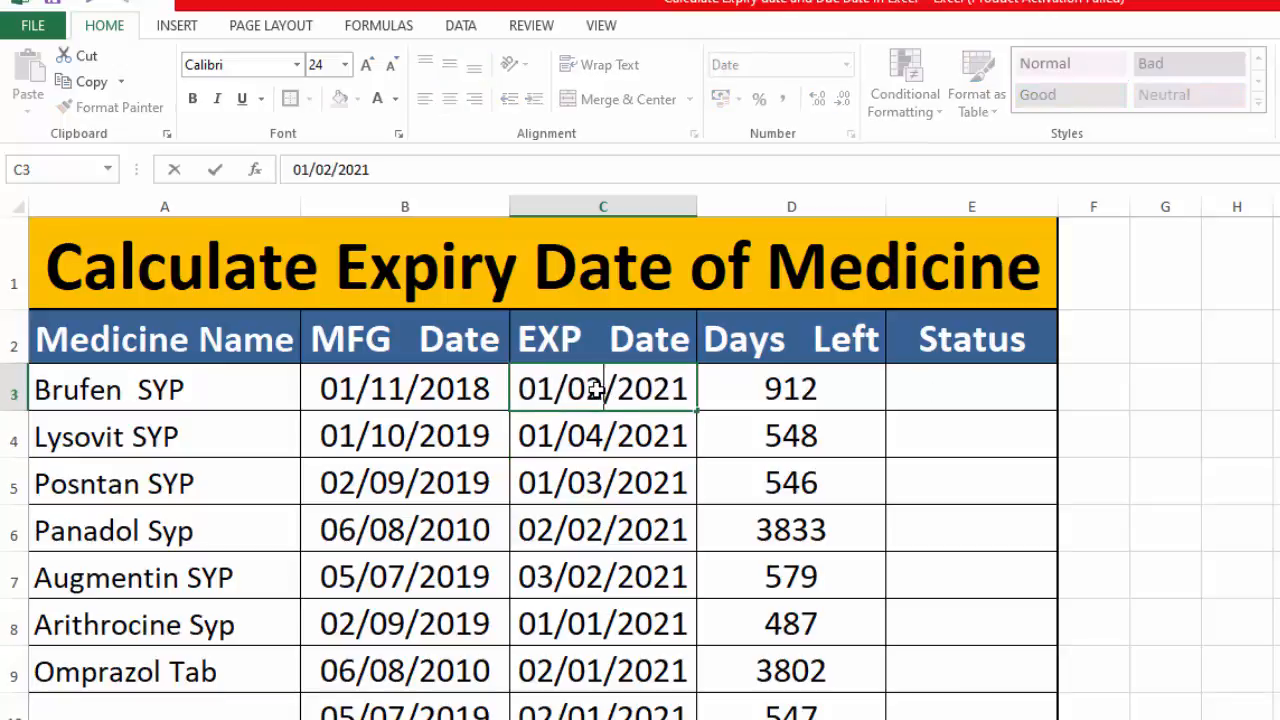
{"action": "key", "text": "Return"}
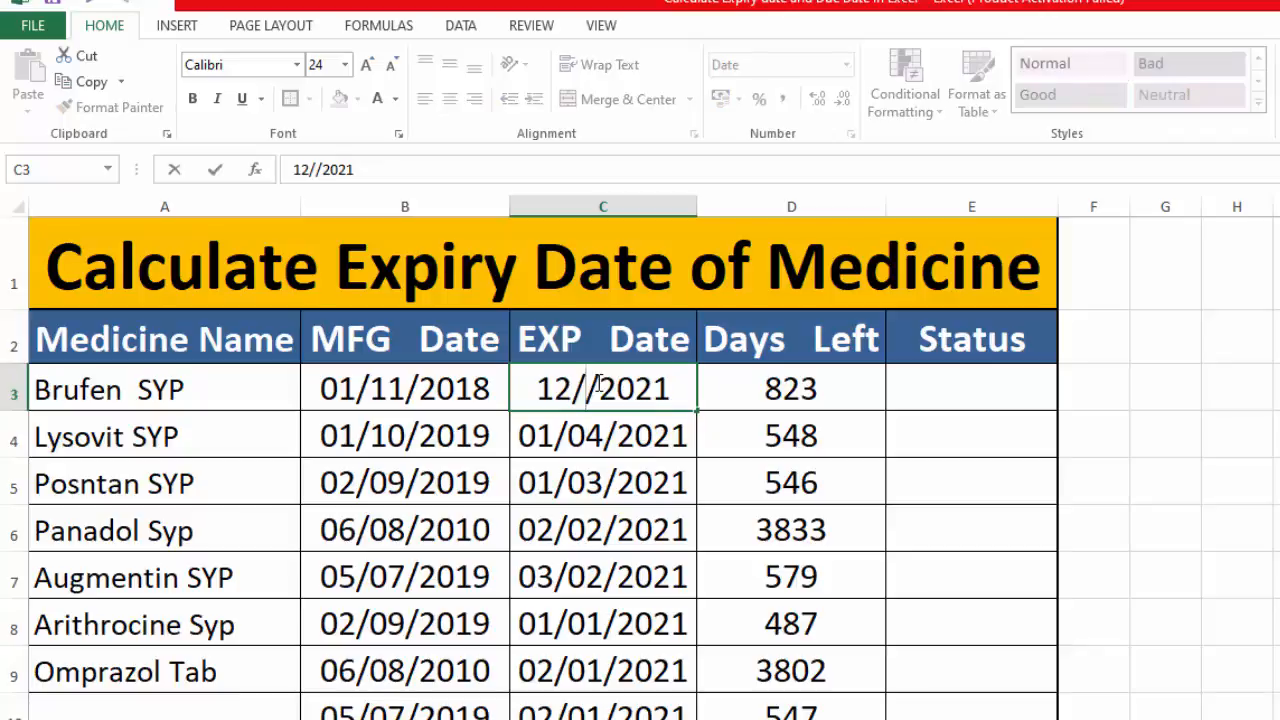
Step: Set the Brufen SYP expiry date in C3 to 12/12/2020
{"action": "type", "text": "12"}
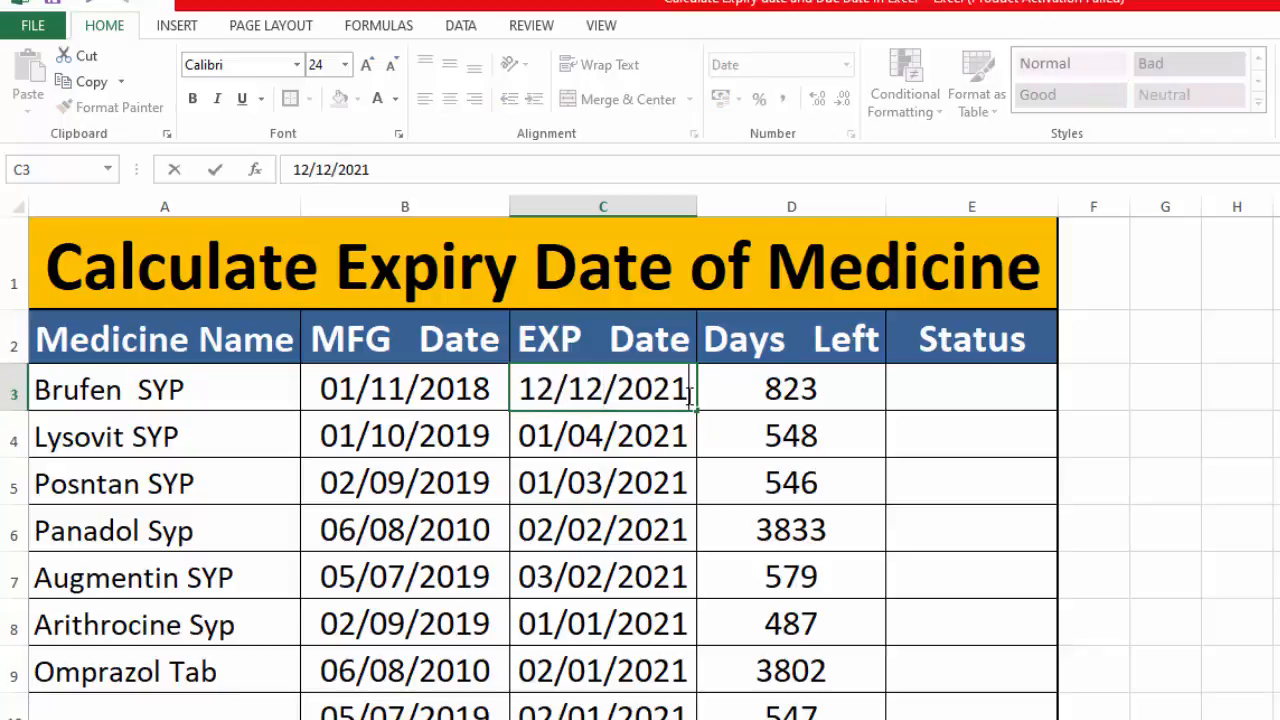
{"action": "key", "text": "BackSpace"}
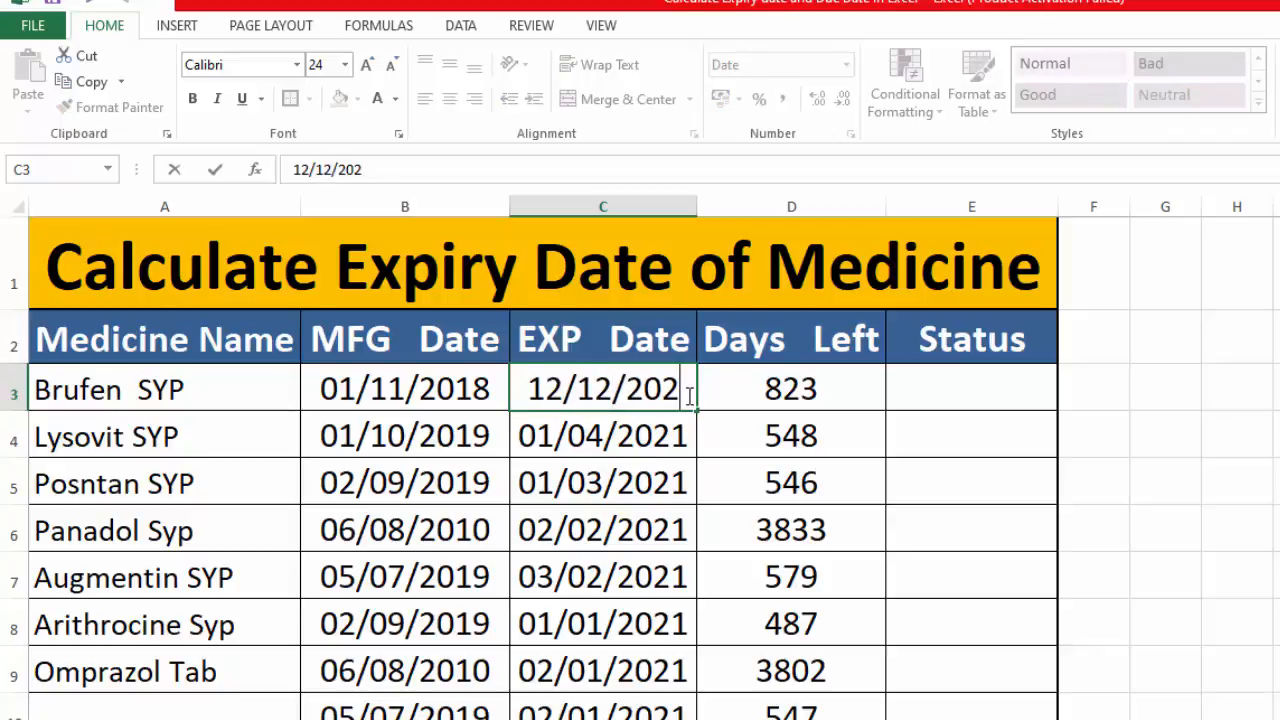
{"action": "key", "text": "BackSpace"}
{"action": "type", "text": "20"}
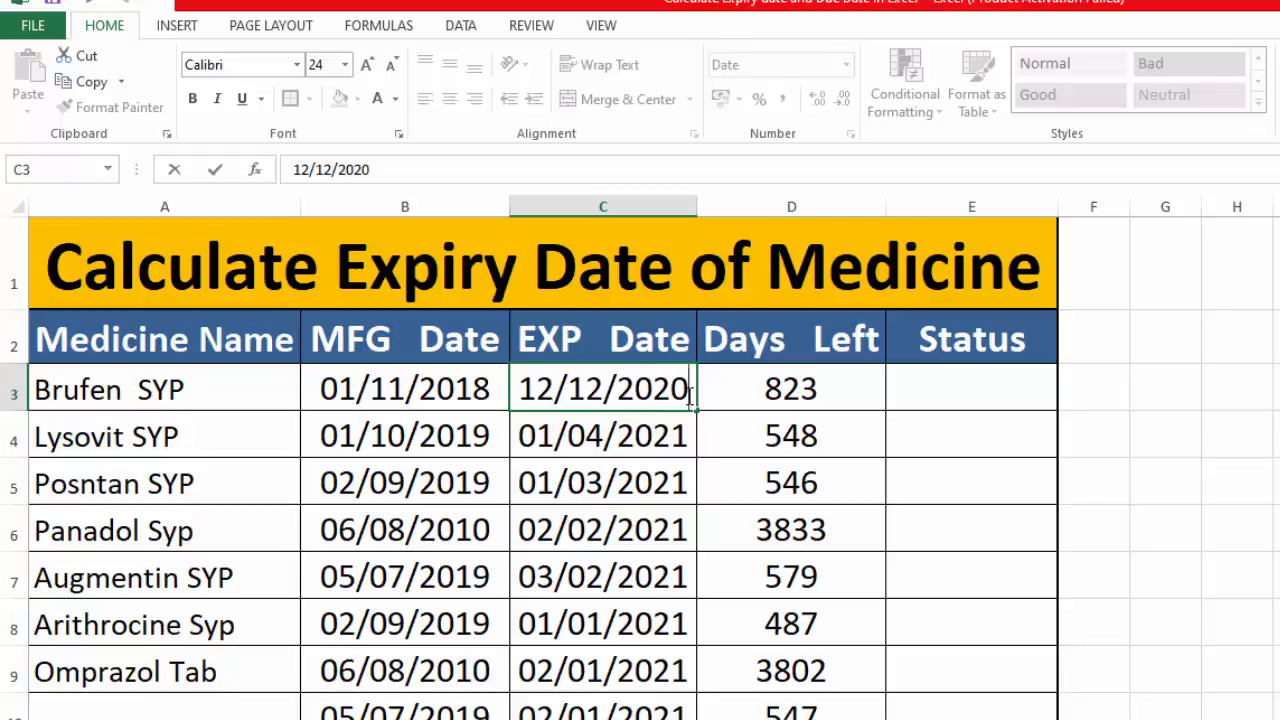
{"action": "key", "text": "Return"}
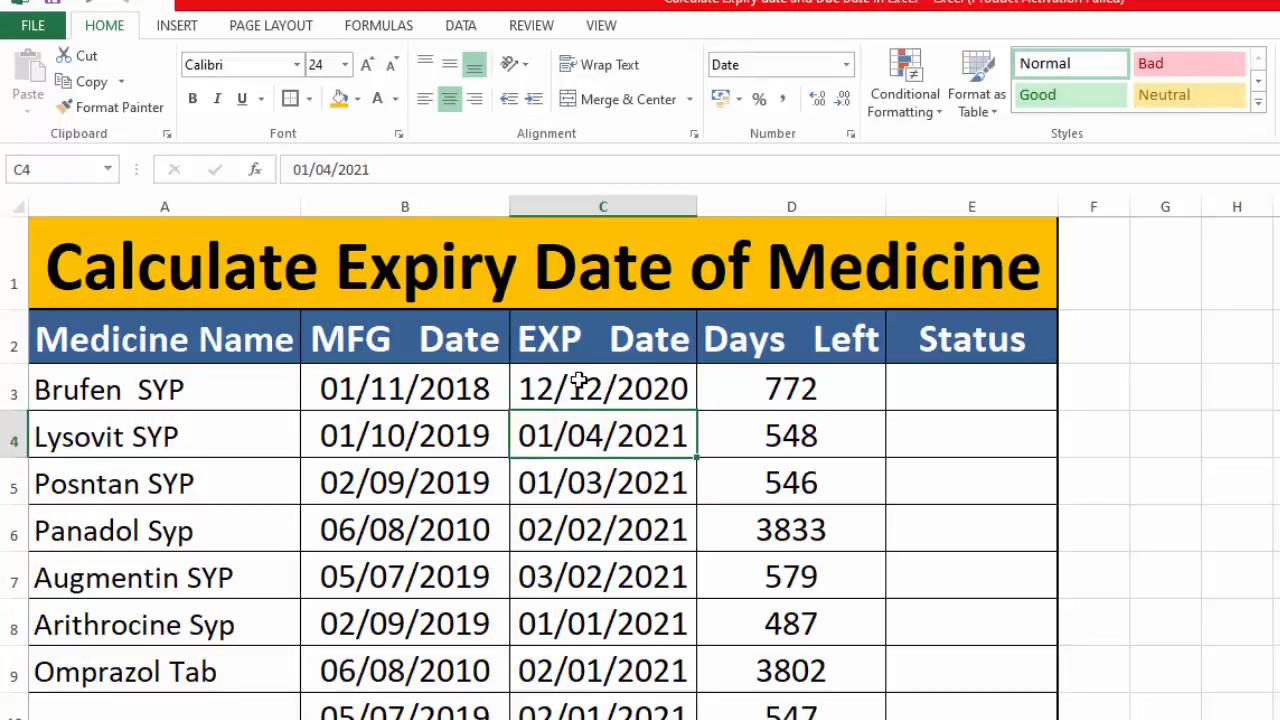
Step: Set the MFG Date of Brufen SYP in B3 to 01/11/2019
{"action": "double_click", "coordinate": [487, 391]}
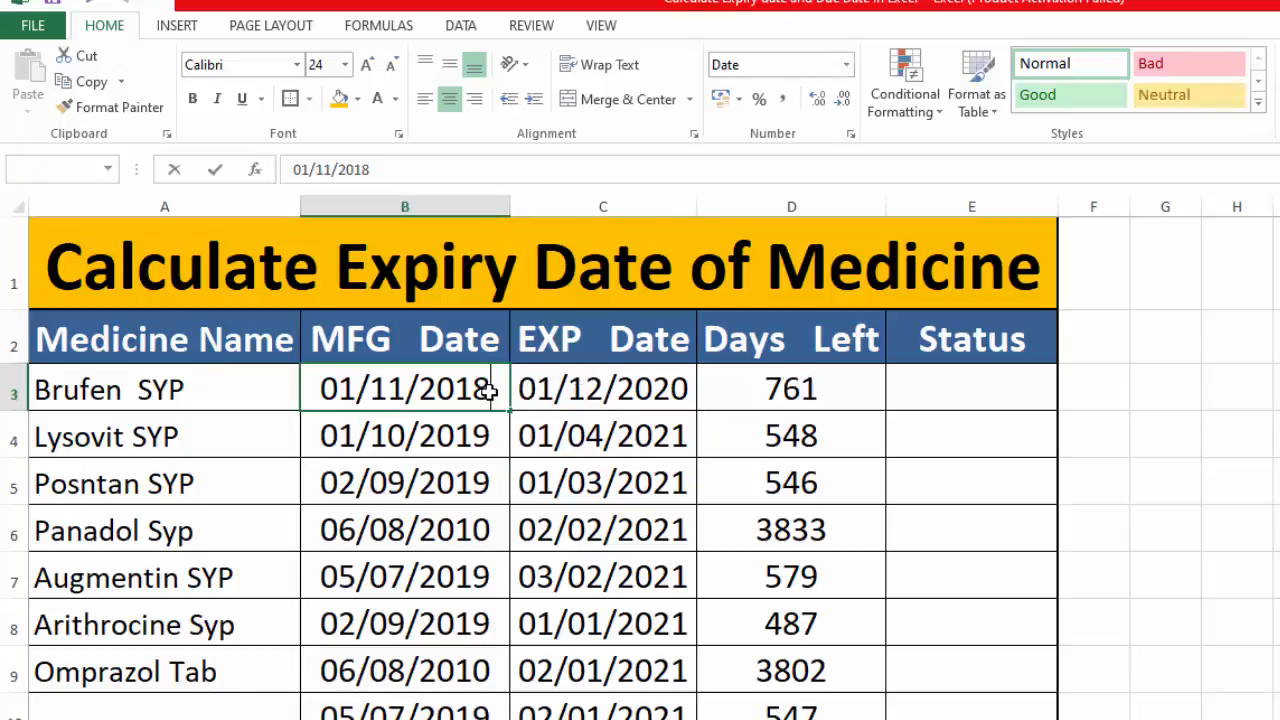
{"action": "key", "text": "BackSpace"}
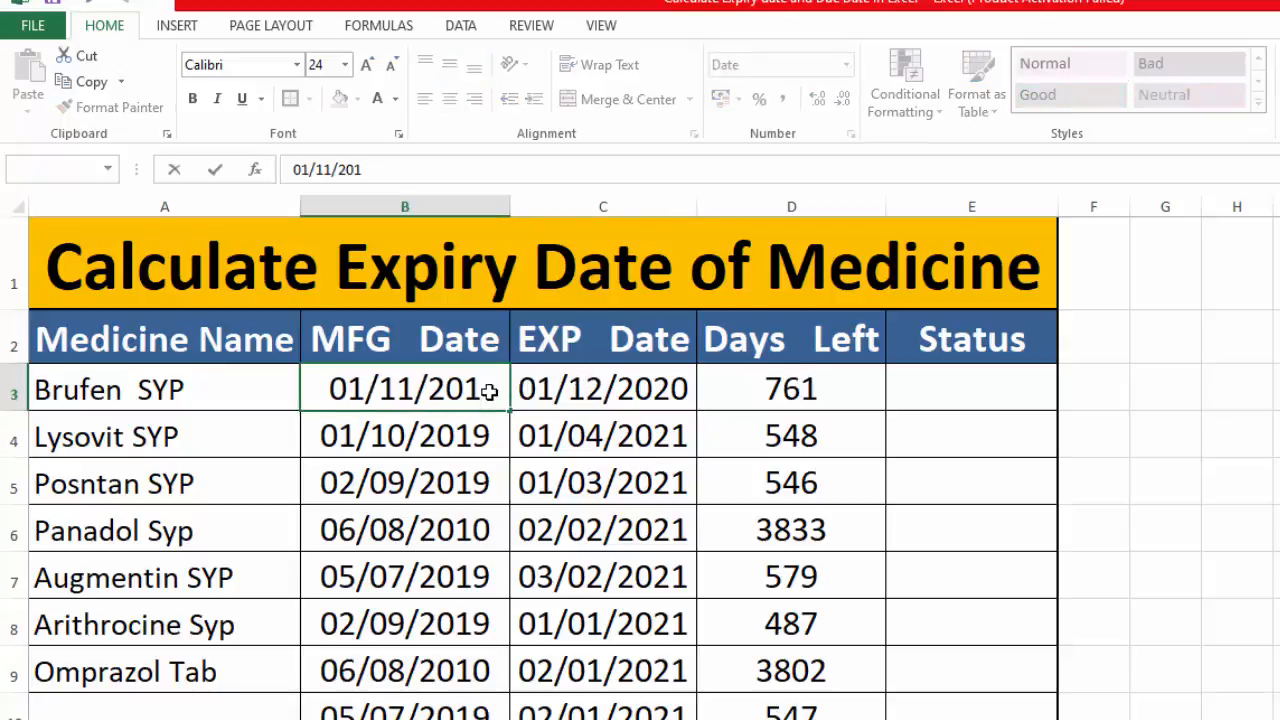
{"action": "type", "text": "9"}
{"action": "key", "text": "Return"}
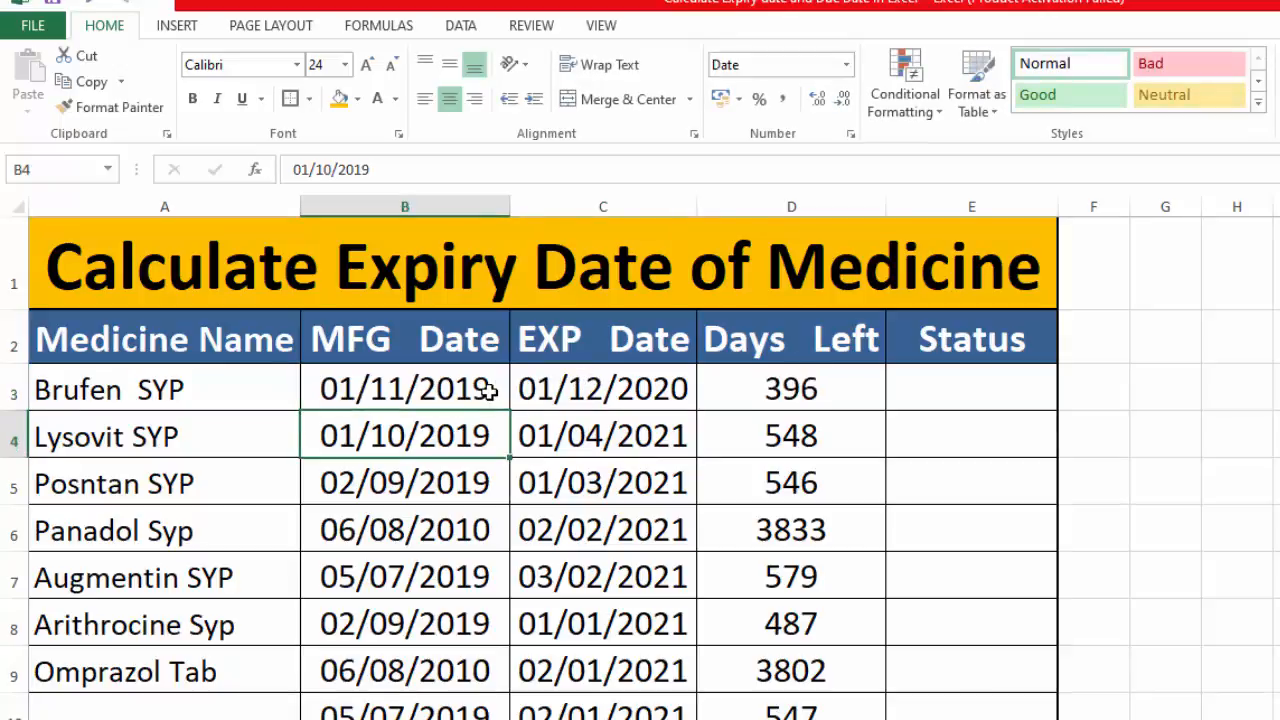
Step: Begin the Status formula in E3 with =IF(D3,30,"Short Expirty"
{"action": "left_click", "coordinate": [975, 394]}
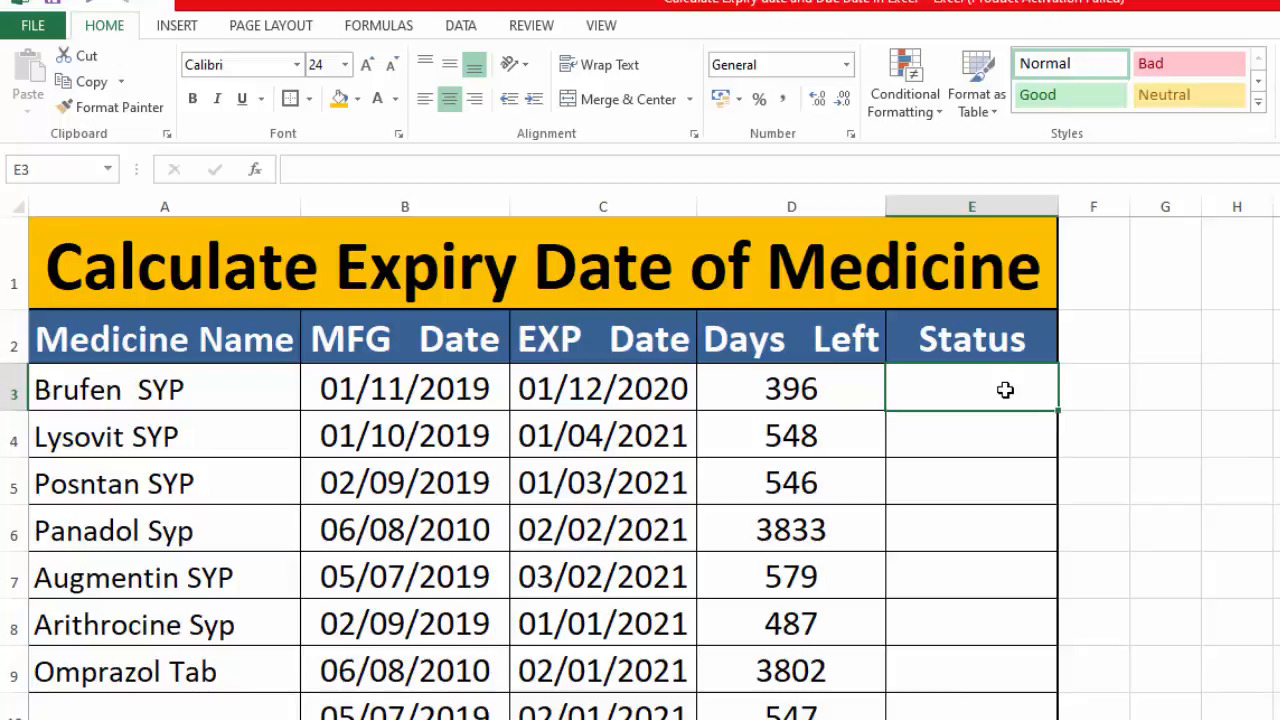
{"action": "type", "text": "="}
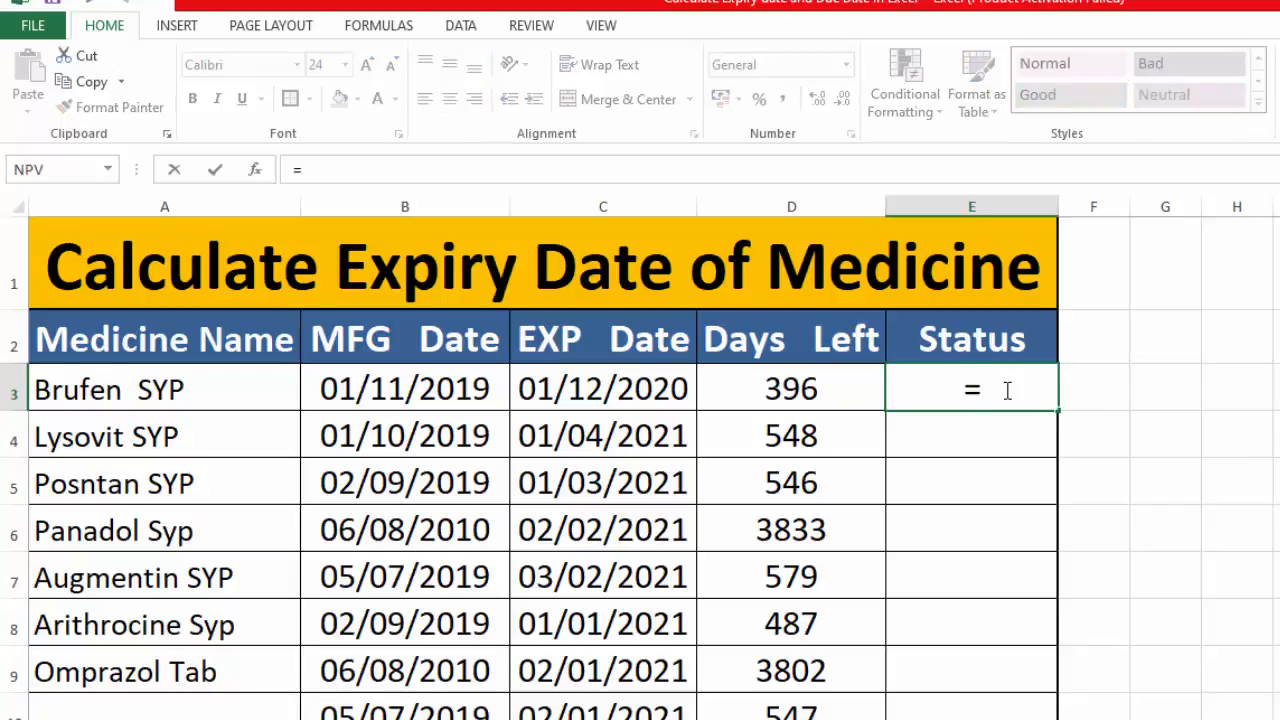
{"action": "type", "text": "IF("}
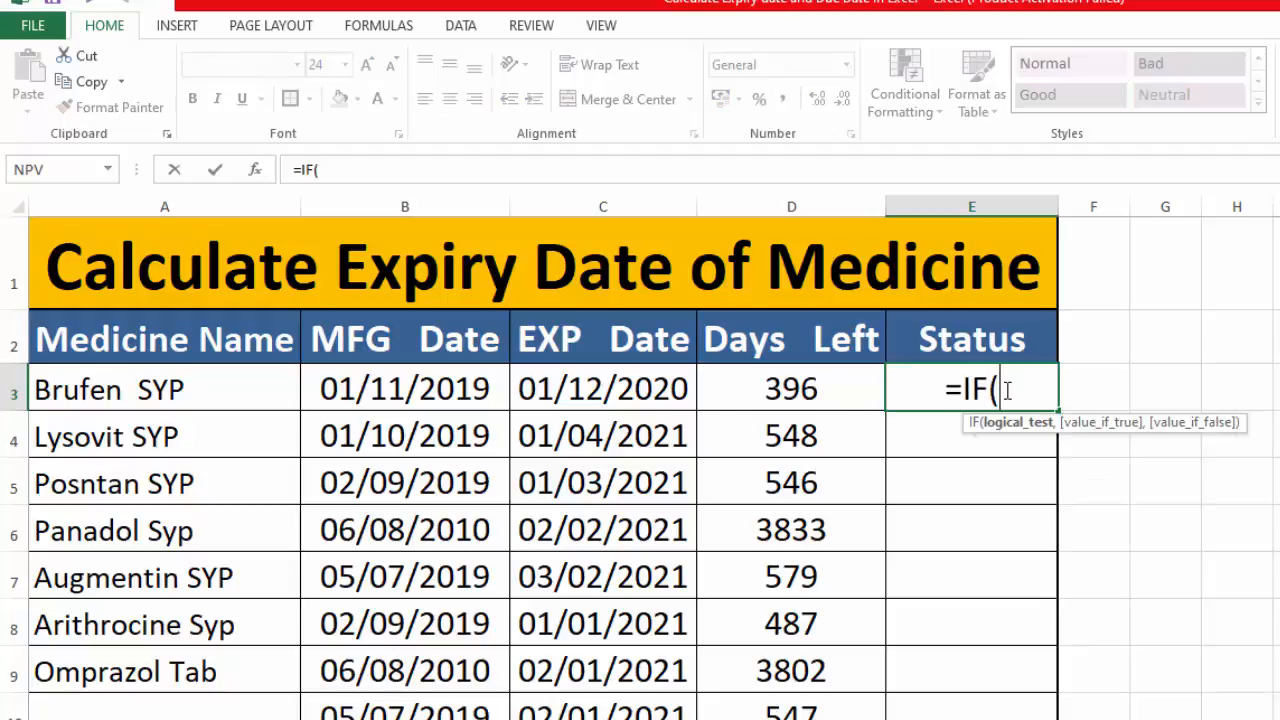
{"action": "left_click", "coordinate": [843, 383]}
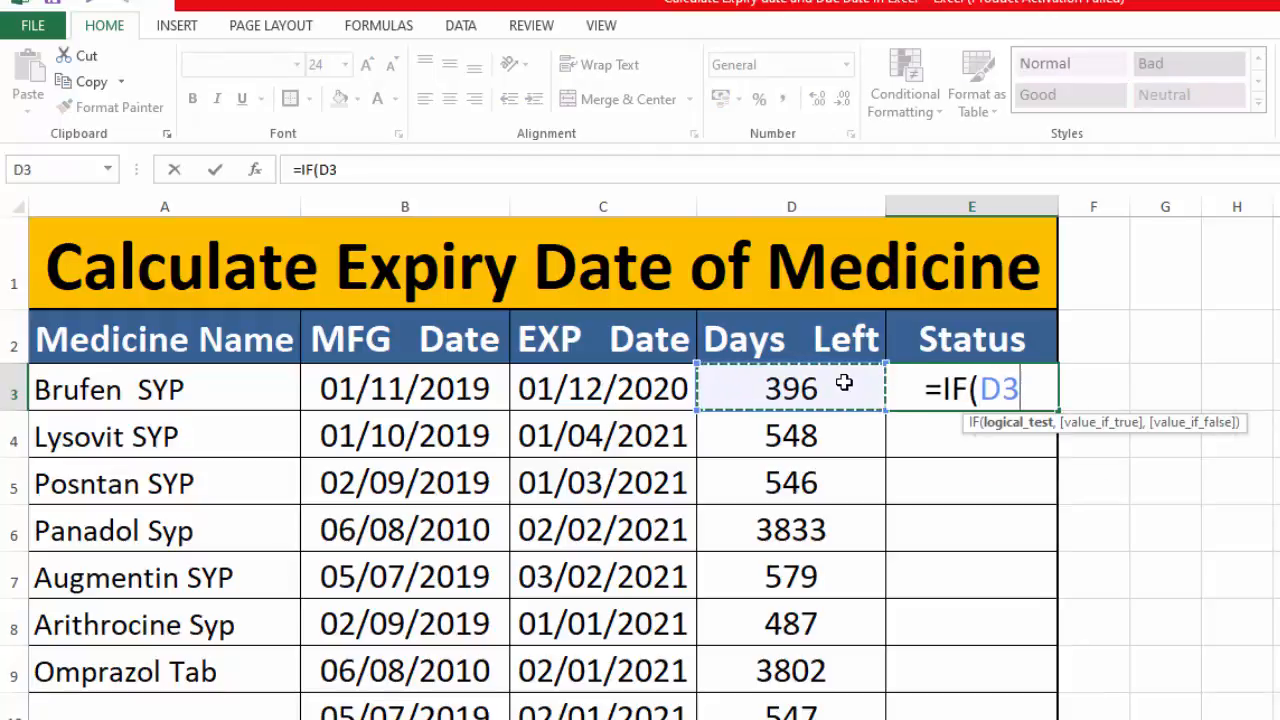
{"action": "type", "text": ","}
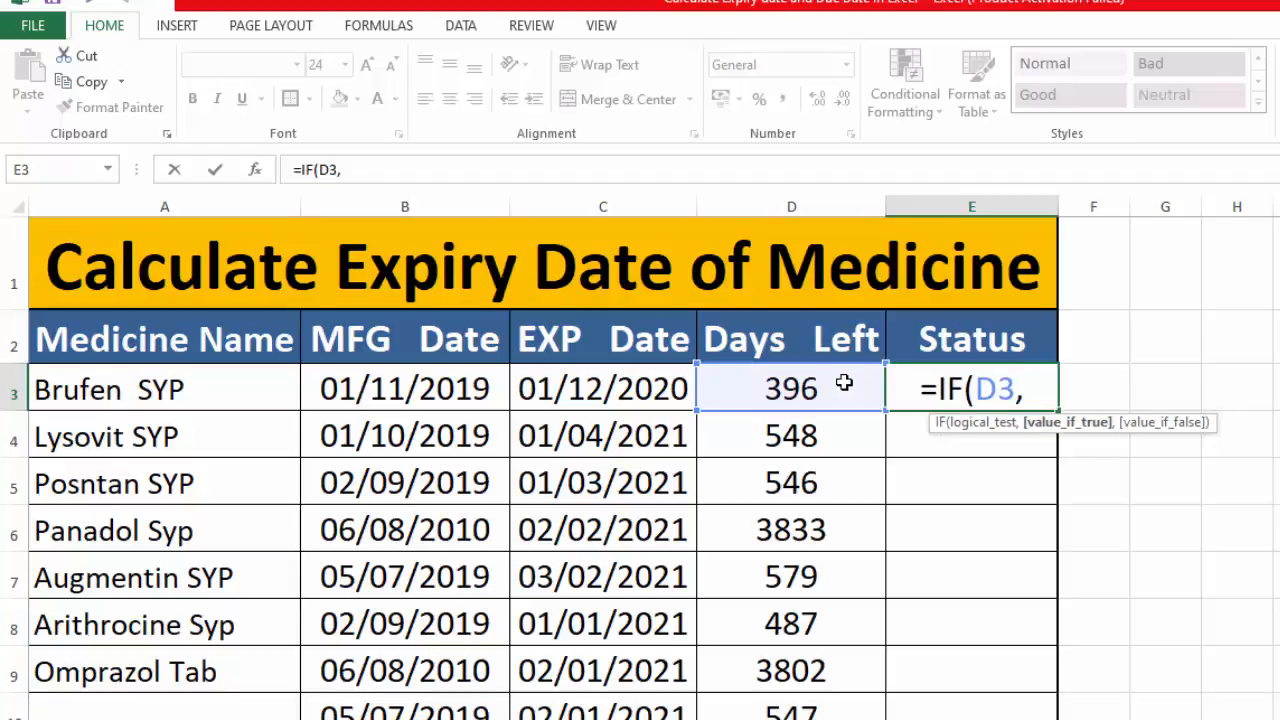
{"action": "type", "text": "30,"}
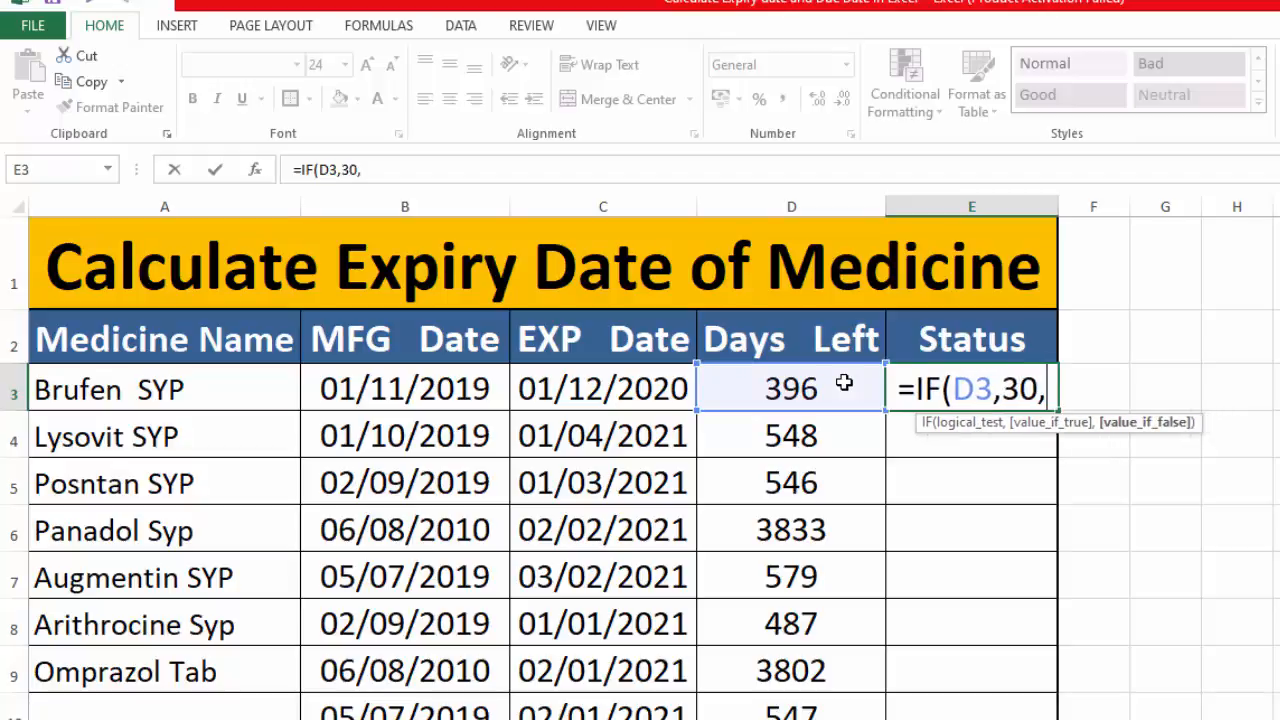
{"action": "type", "text": "\""}
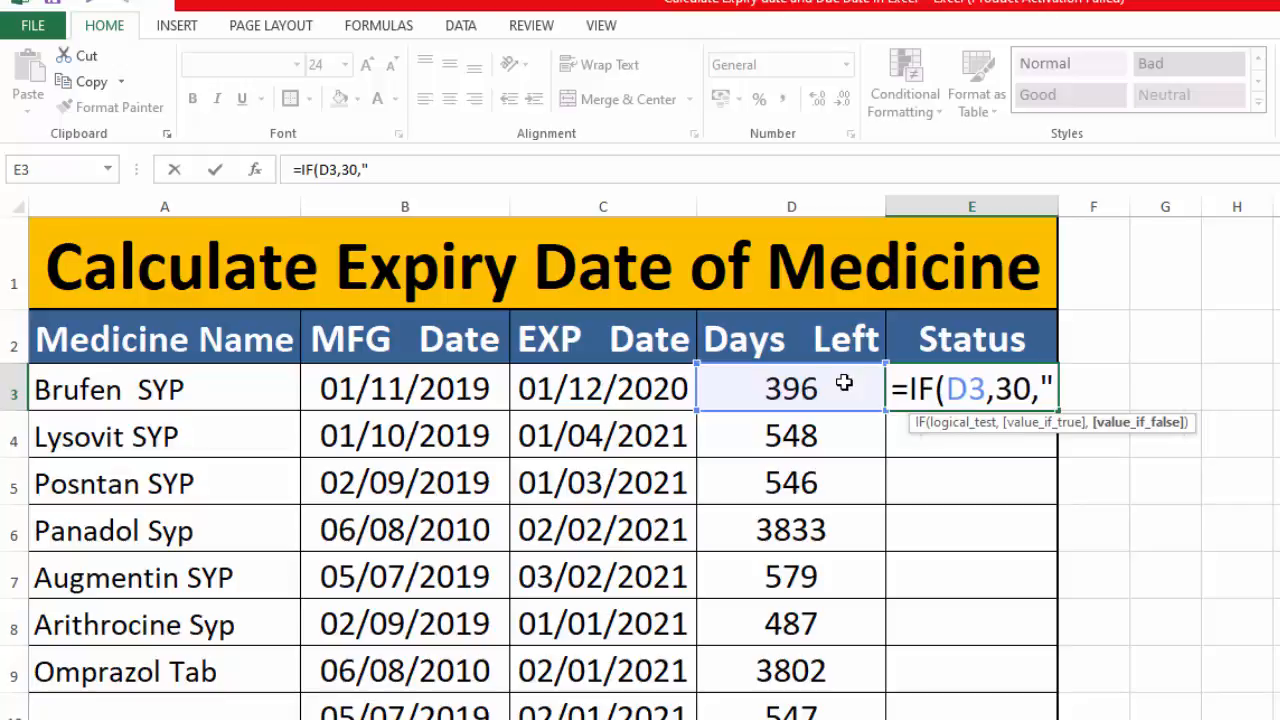
{"action": "type", "text": "Shor"}
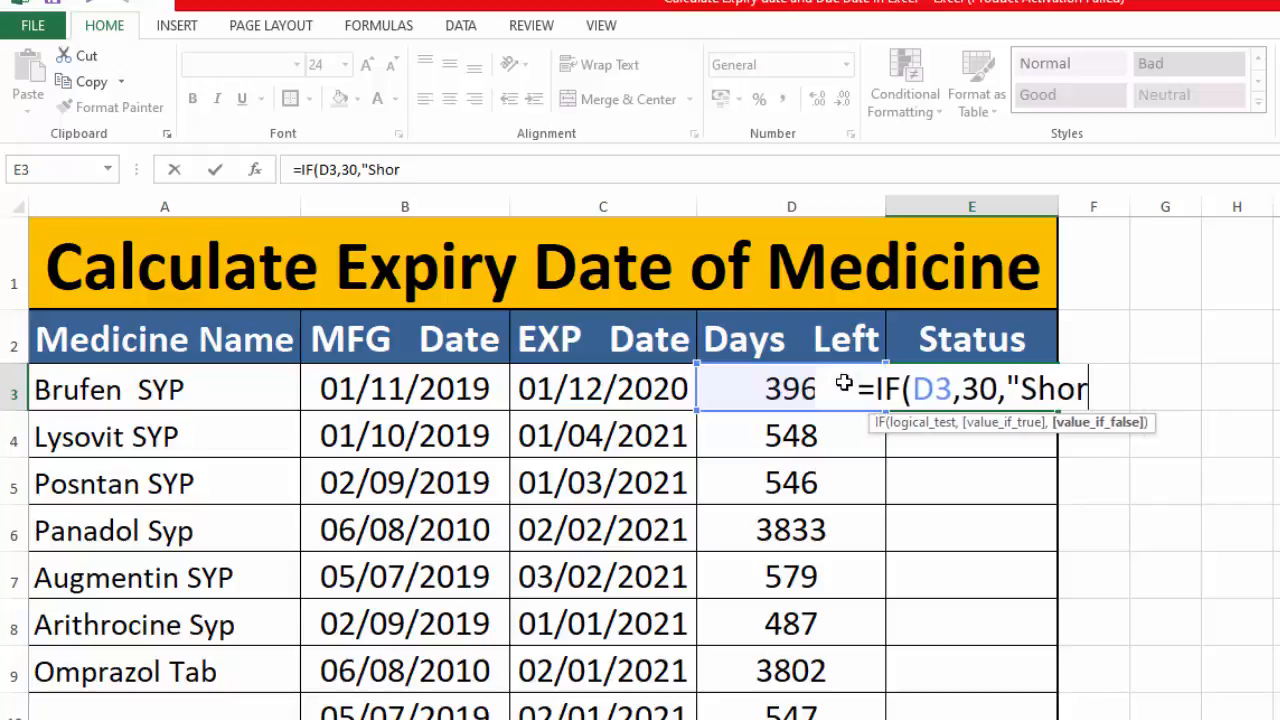
{"action": "type", "text": "t Ex"}
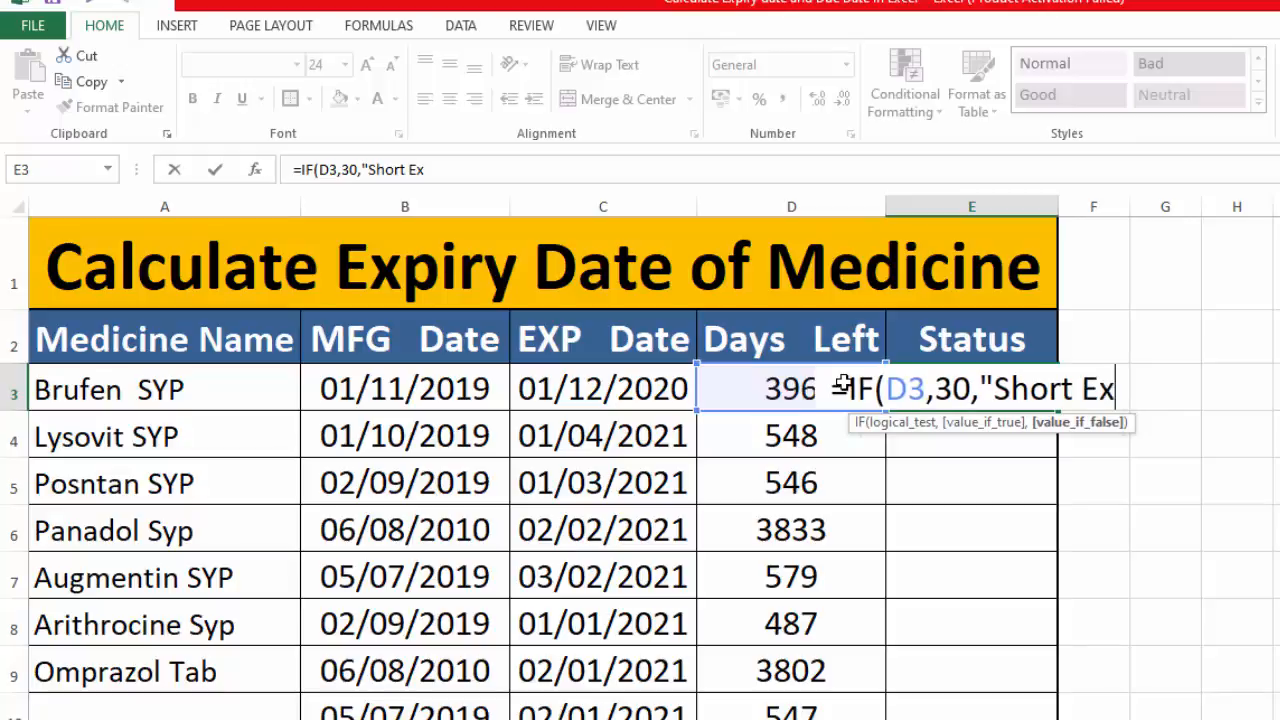
{"action": "type", "text": "pirty"}
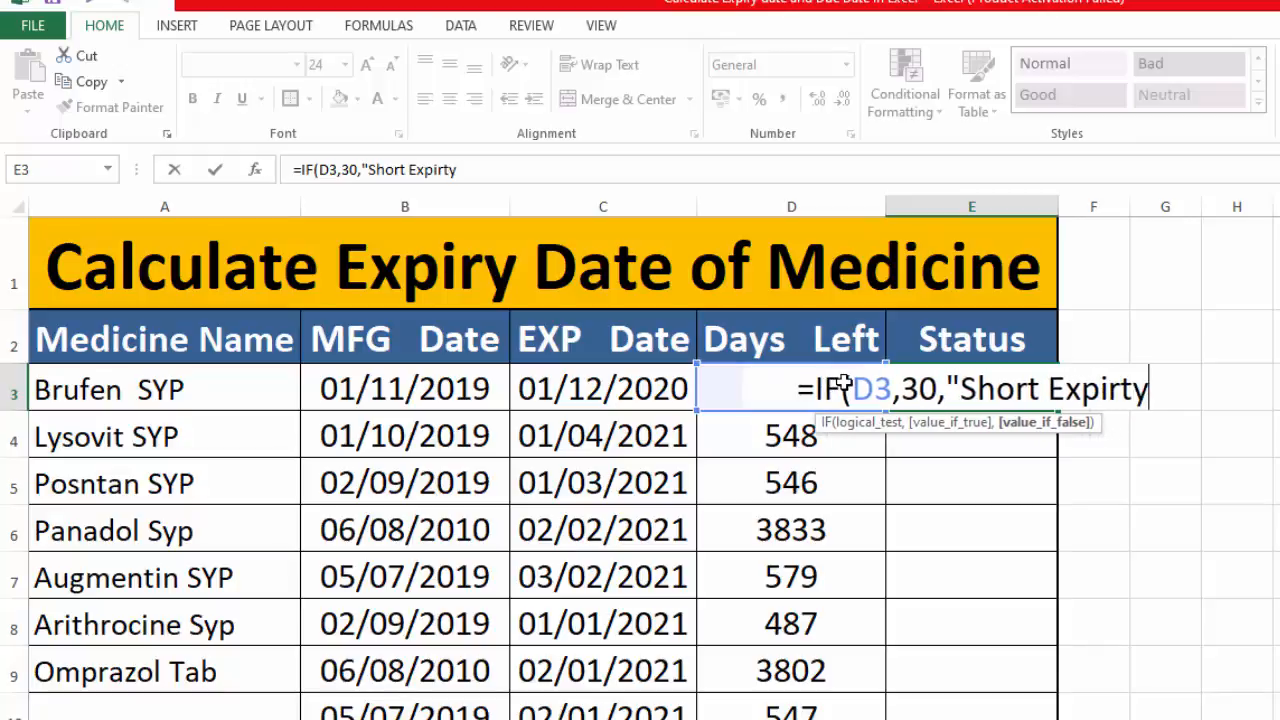
{"action": "type", "text": "\""}
Step: Continue the Status formula in E3 with a nested IF that tests D3<90
{"action": "type", "text": ",if"}
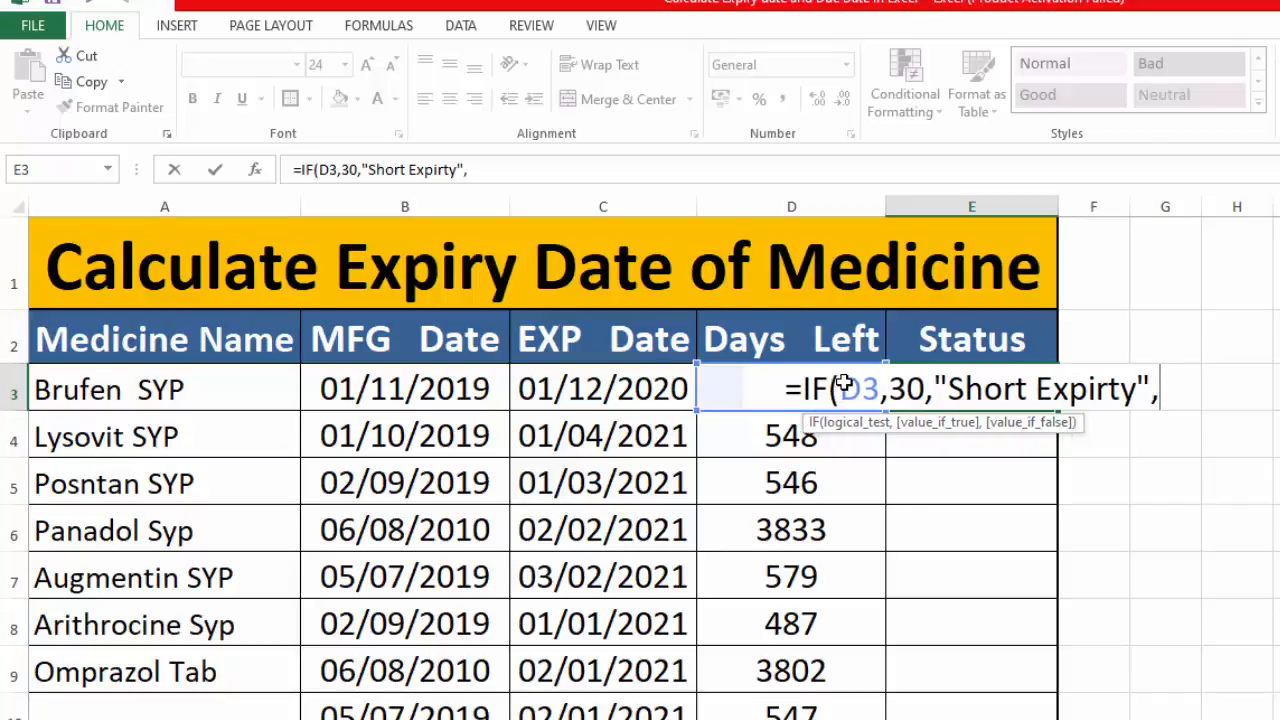
{"action": "key", "text": "BackSpace"}
{"action": "key", "text": "BackSpace"}
{"action": "type", "text": "IF("}
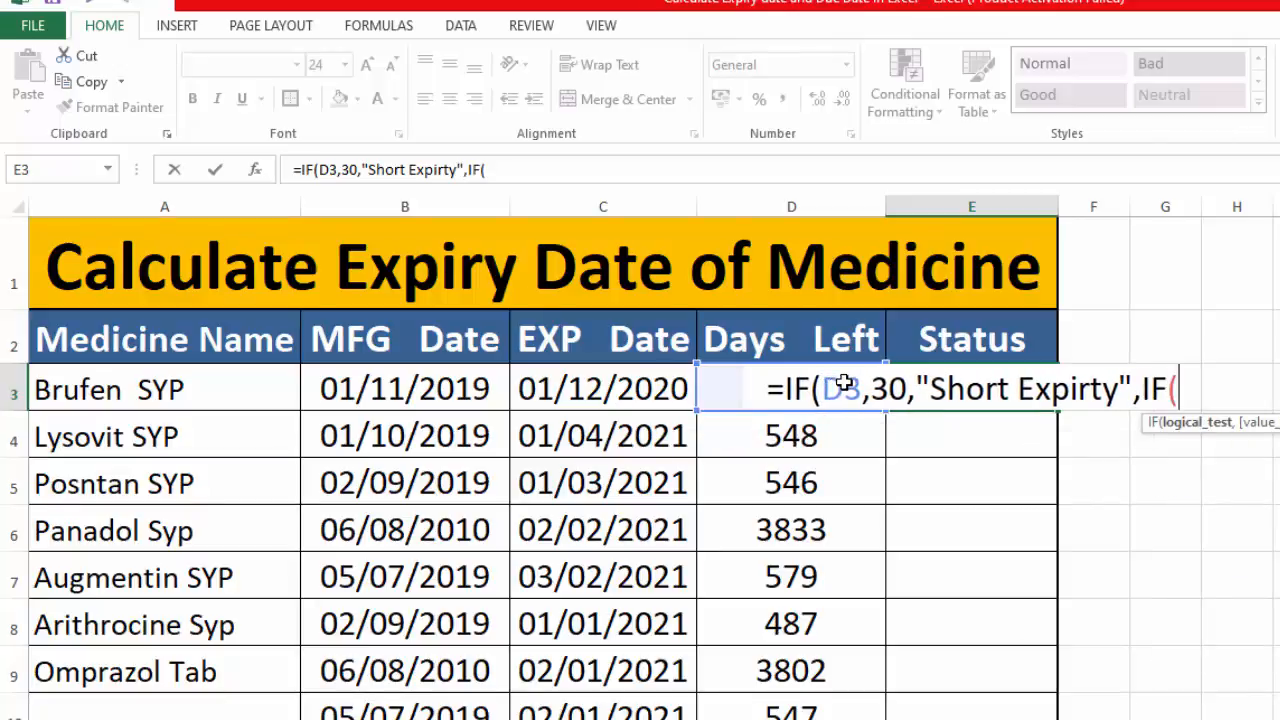
{"action": "left_click", "coordinate": [760, 343]}
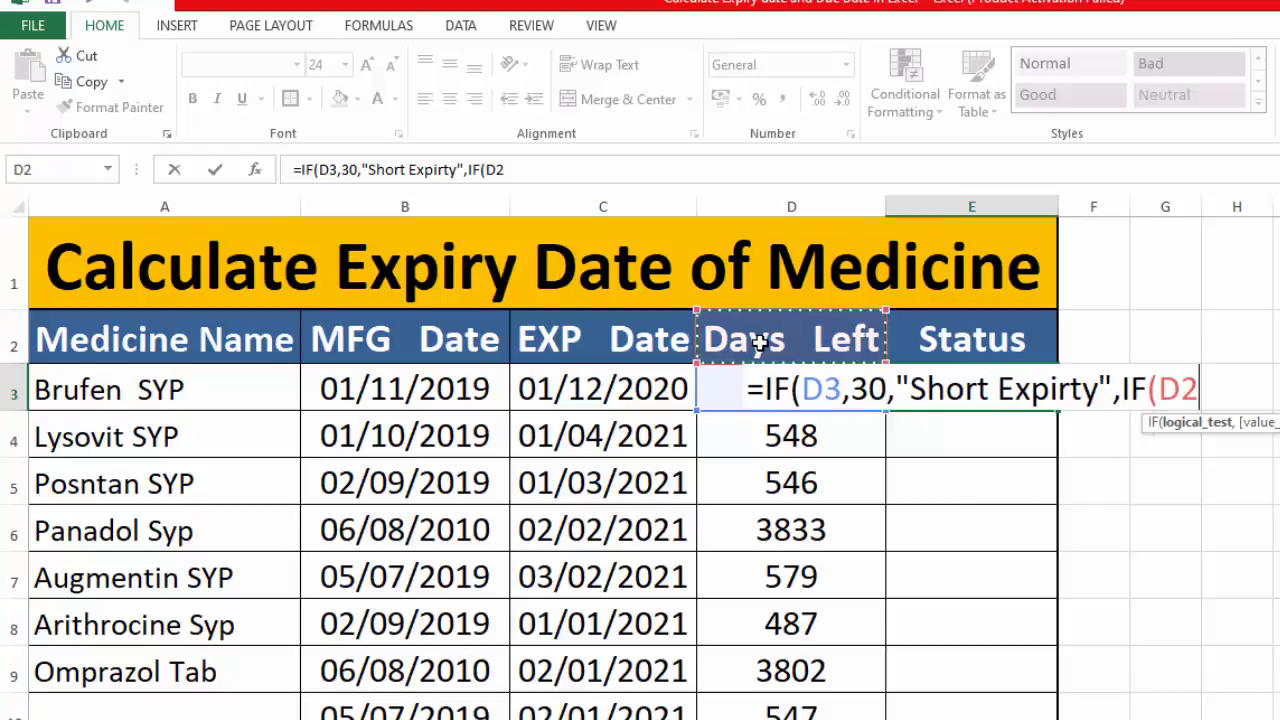
{"action": "key", "text": "Down"}
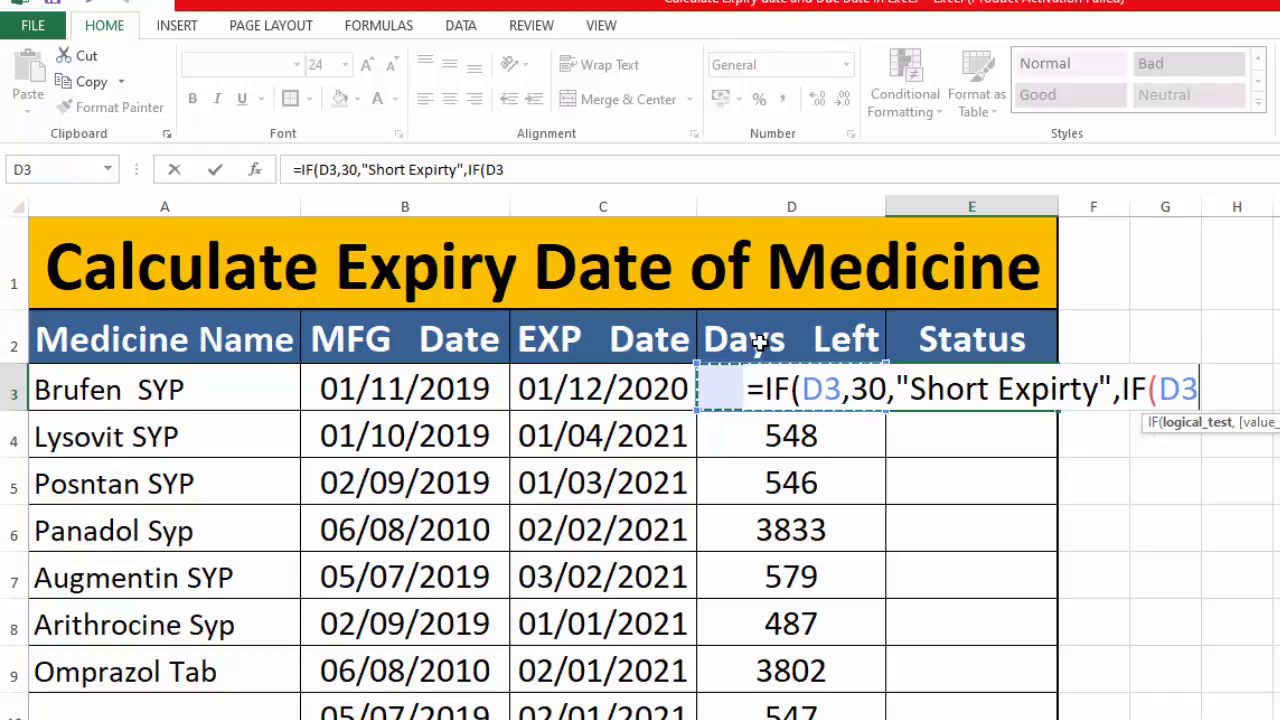
{"action": "type", "text": "<90"}
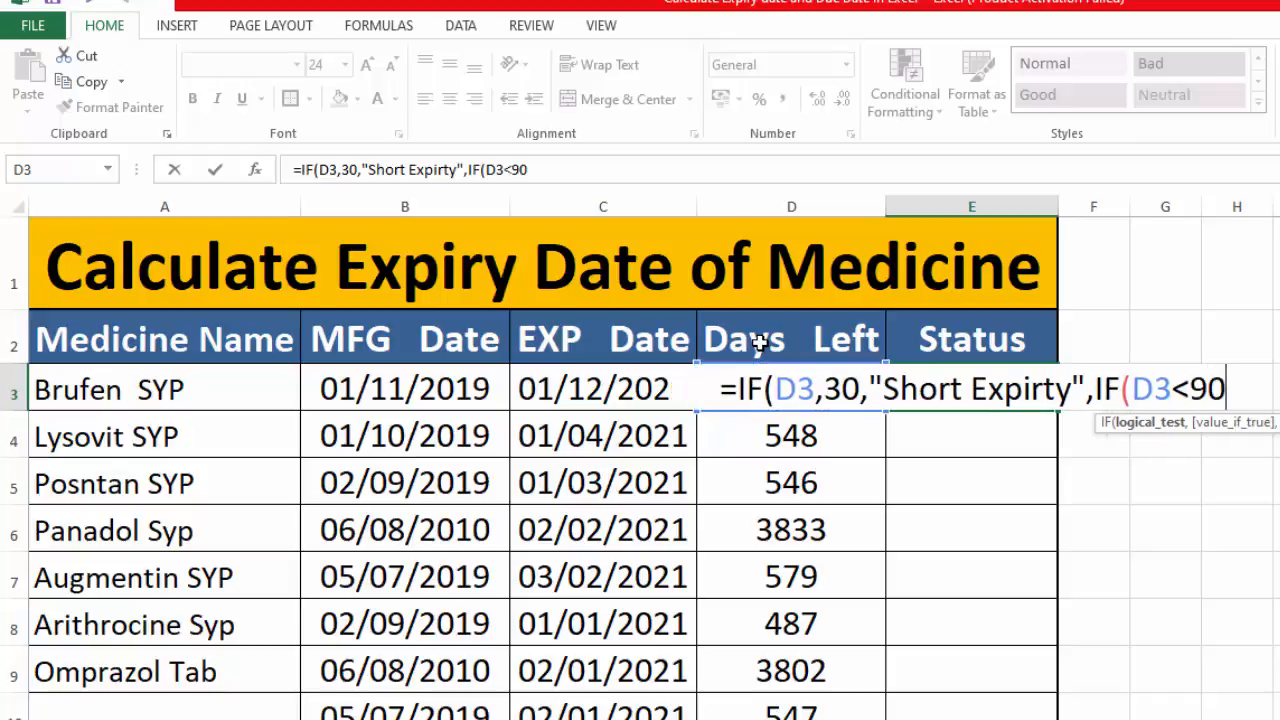
{"action": "type", "text": ","}
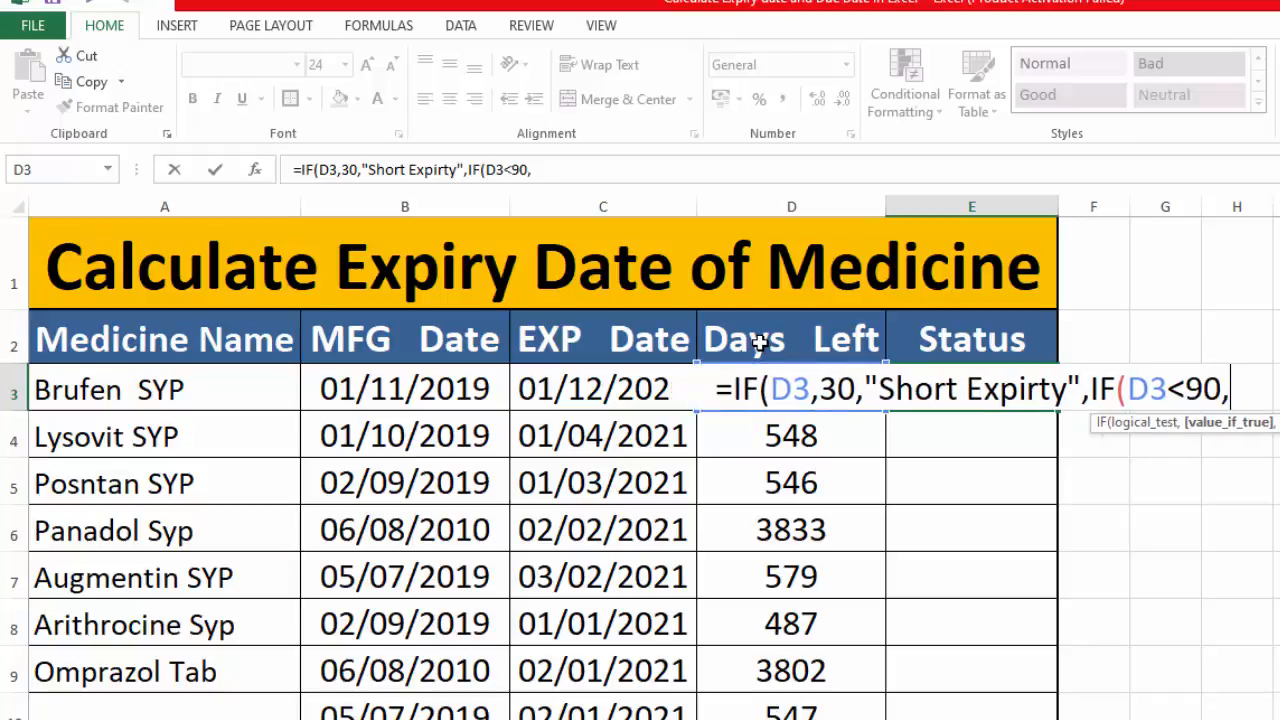
Step: Add "Near To Expiry" as the nested IF's value when true in the E3 formula
{"action": "type", "text": "\"nEA"}
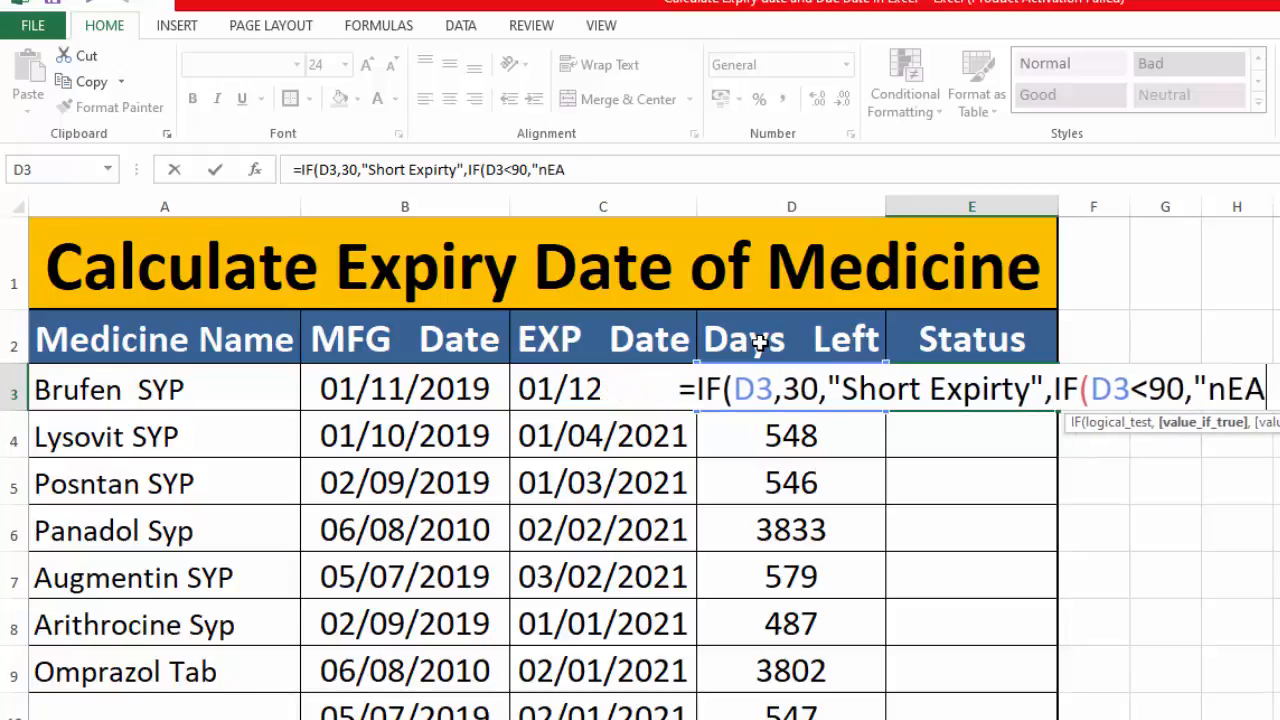
{"action": "key", "text": "BackSpace"}
{"action": "key", "text": "BackSpace"}
{"action": "key", "text": "BackSpace"}
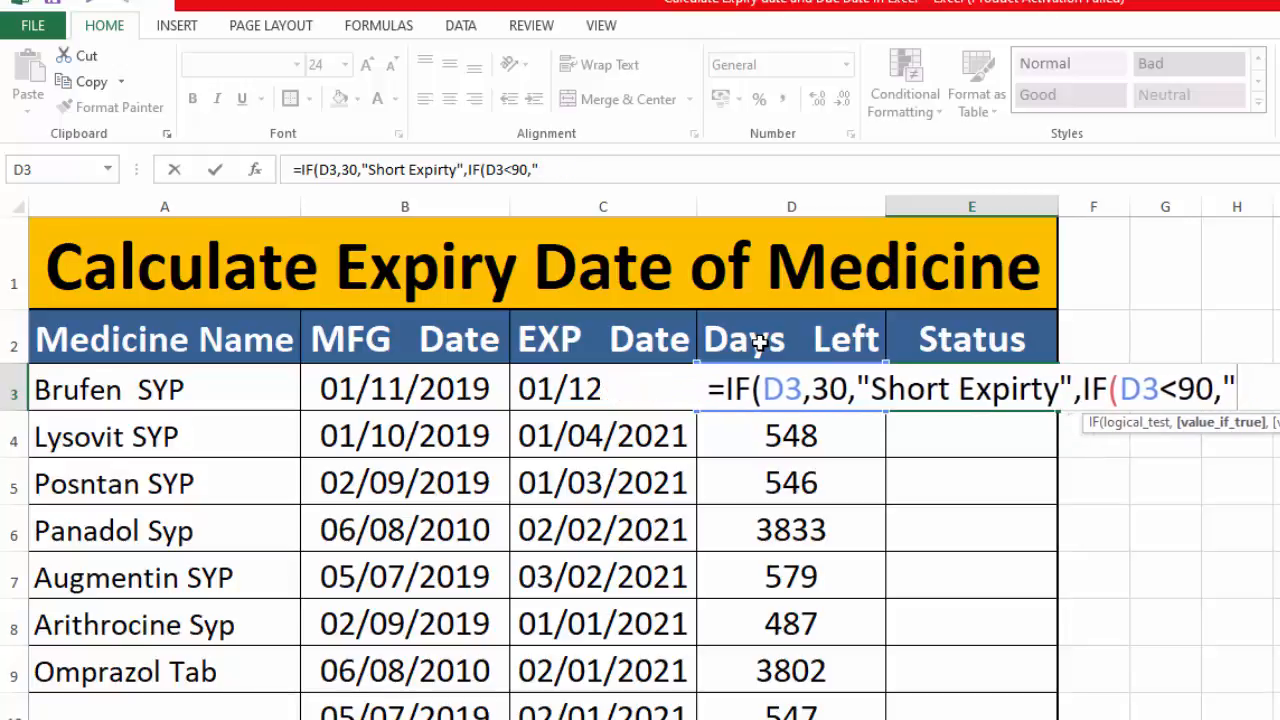
{"action": "type", "text": "Mear"}
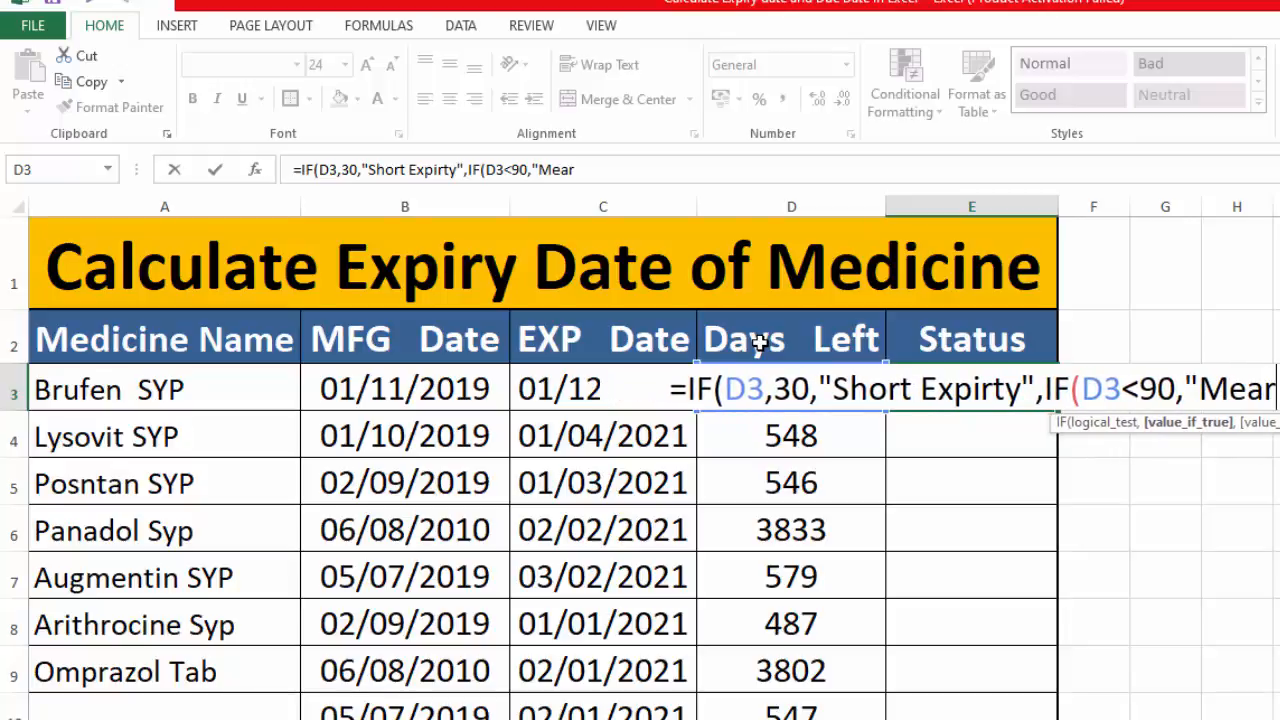
{"action": "key", "text": "BackSpace"}
{"action": "key", "text": "BackSpace"}
{"action": "key", "text": "BackSpace"}
{"action": "key", "text": "BackSpace"}
{"action": "type", "text": "Near To Expiry\""}
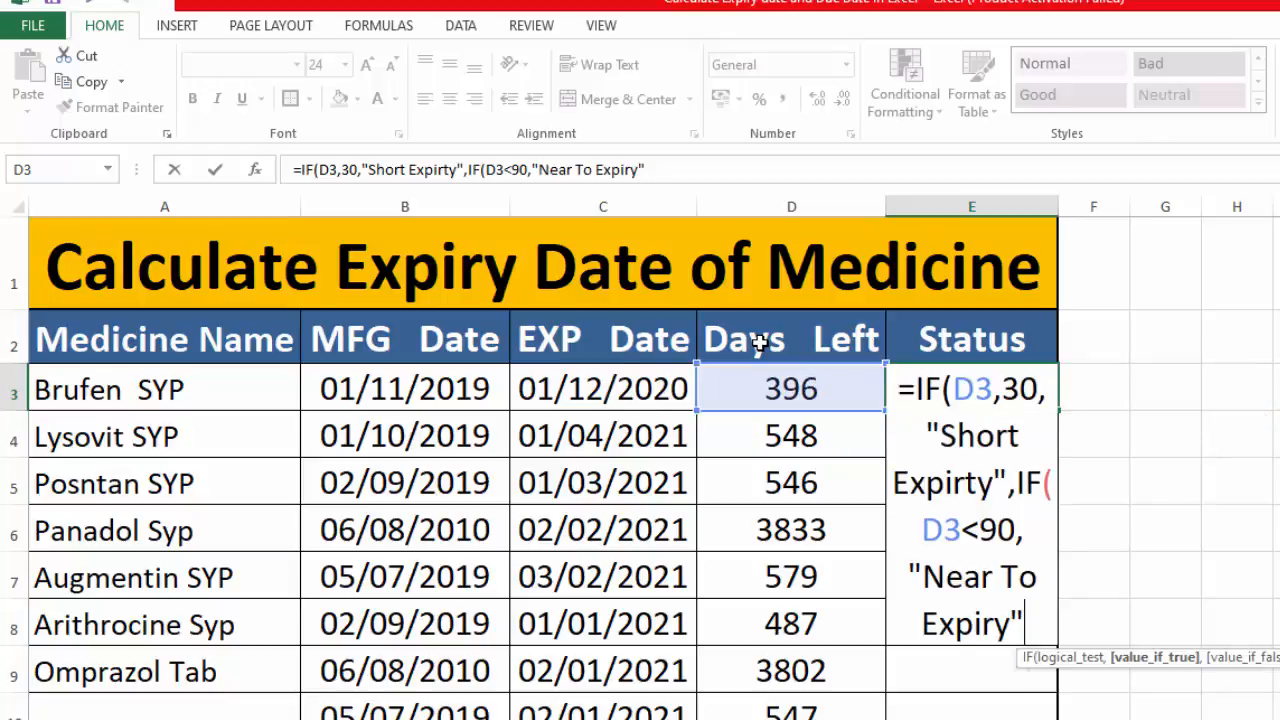
{"action": "type", "text": ","}
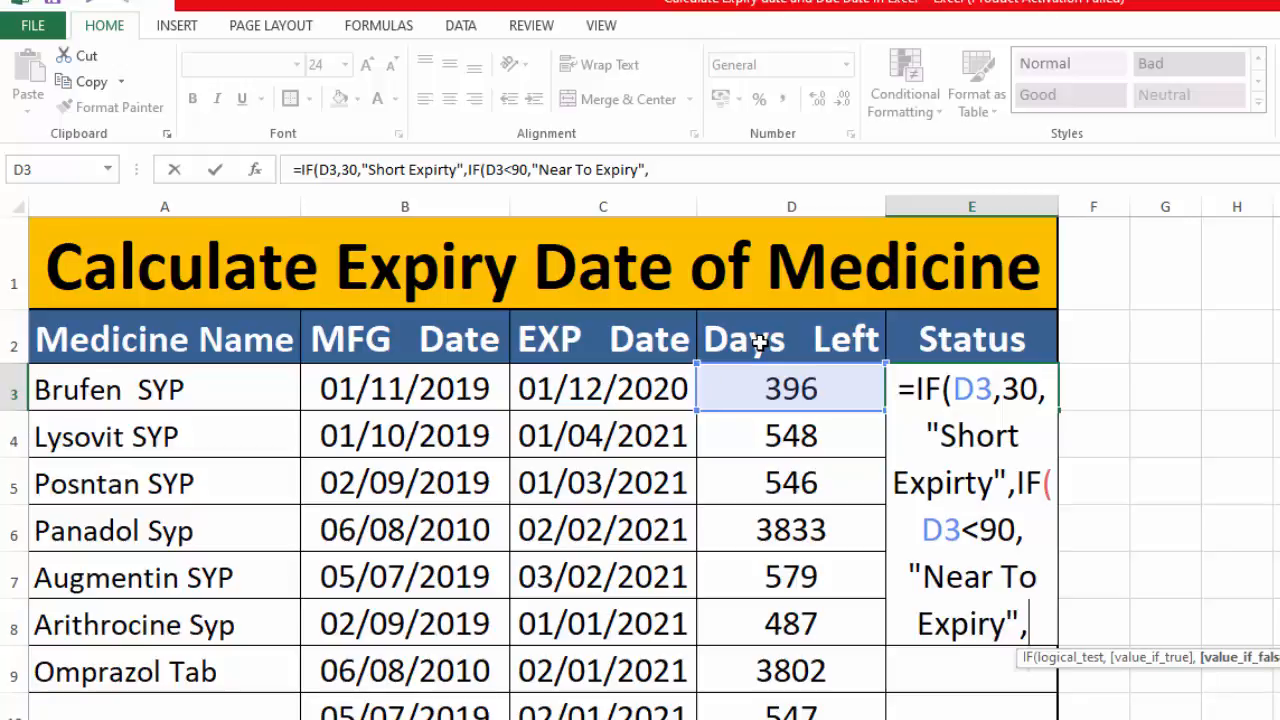
Step: Add "More than 3 Months" as the nested IF's value when false and close both functions in E3
{"action": "type", "text": "\""}
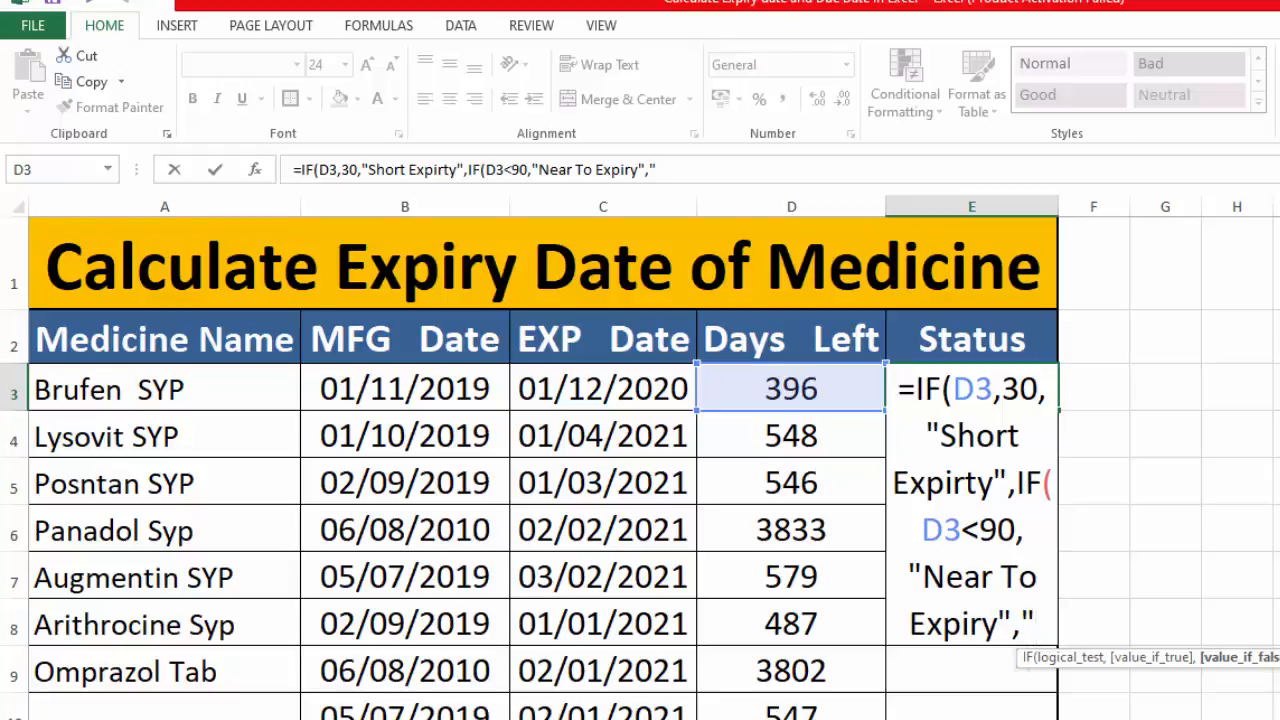
{"action": "type", "text": "Mo"}
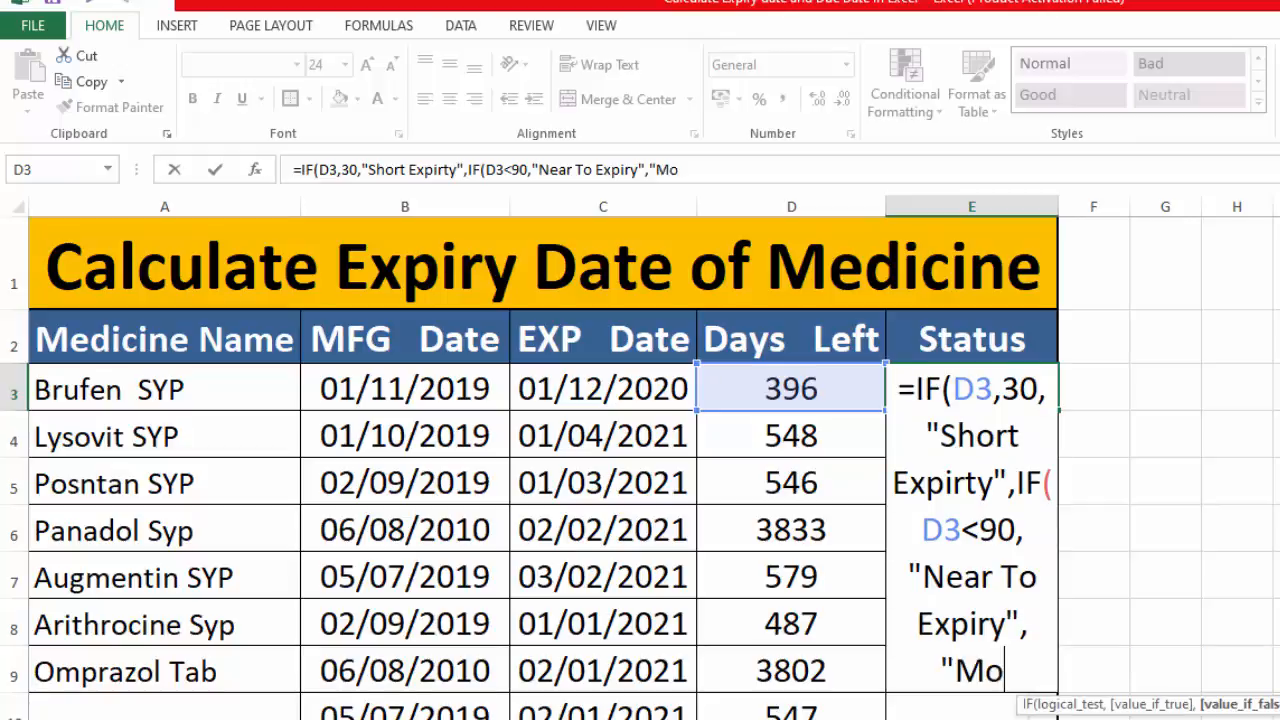
{"action": "type", "text": "re"}
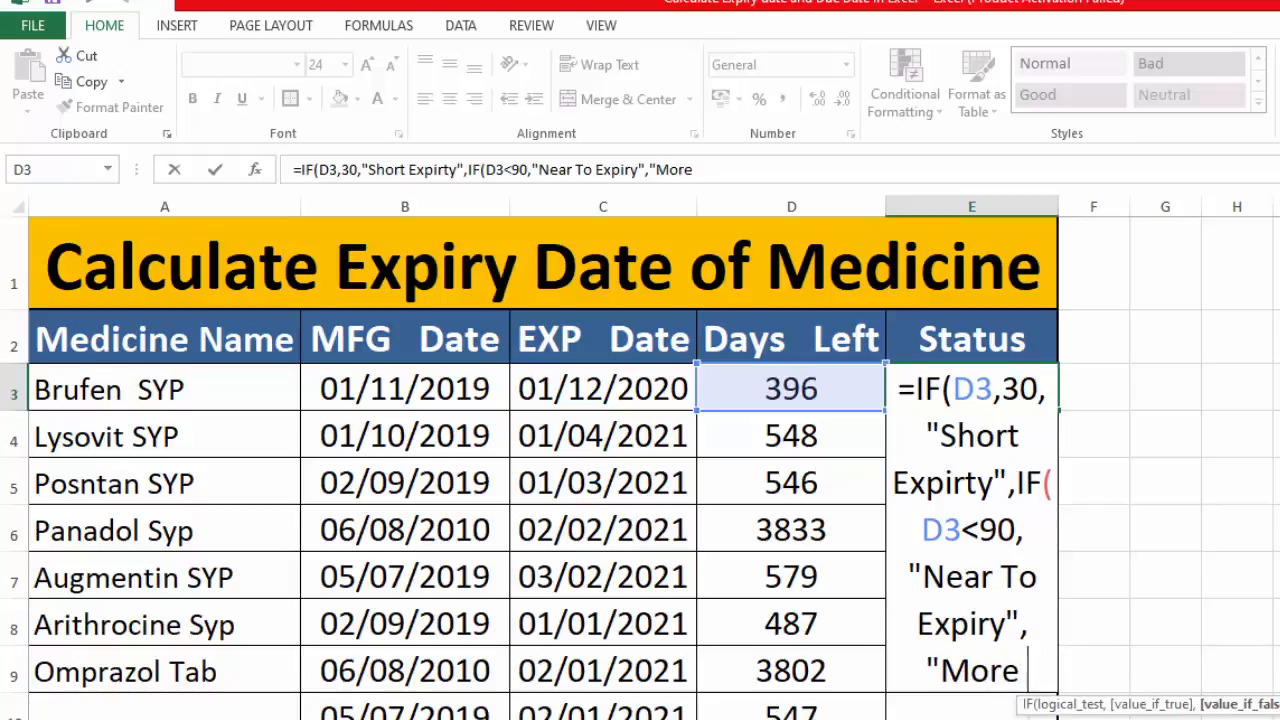
{"action": "type", "text": " than"}
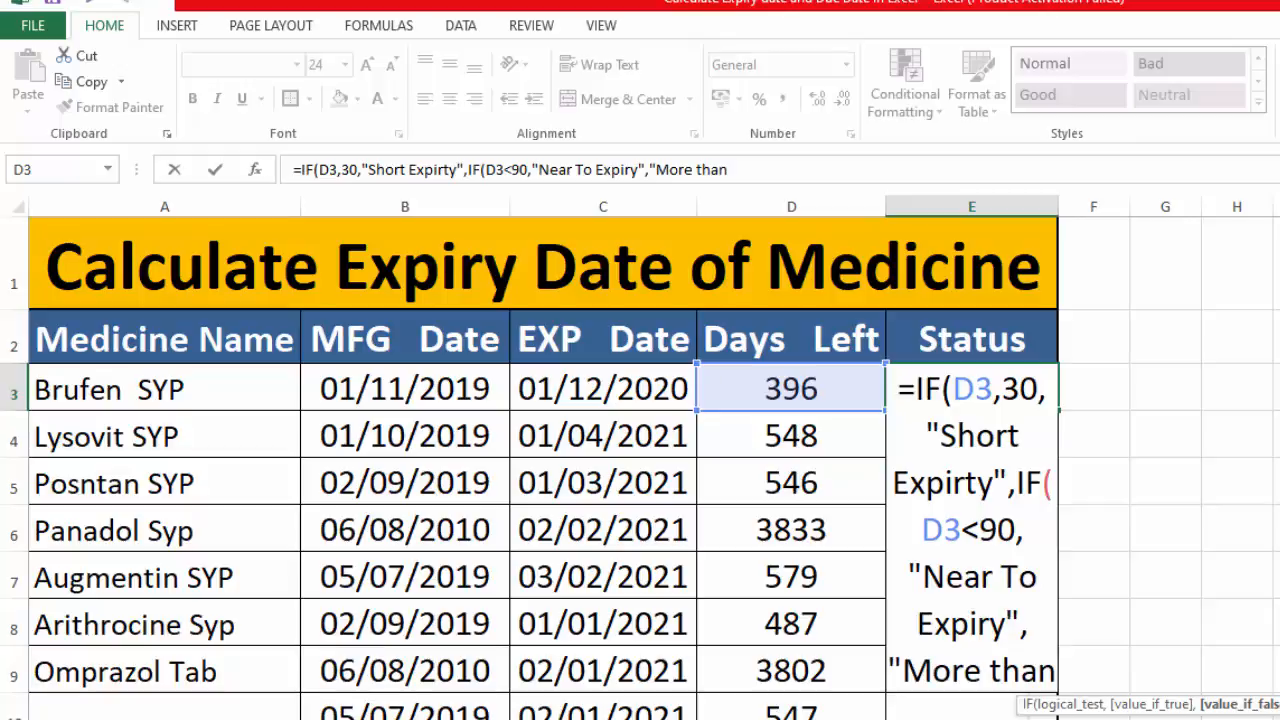
{"action": "type", "text": " Three M"}
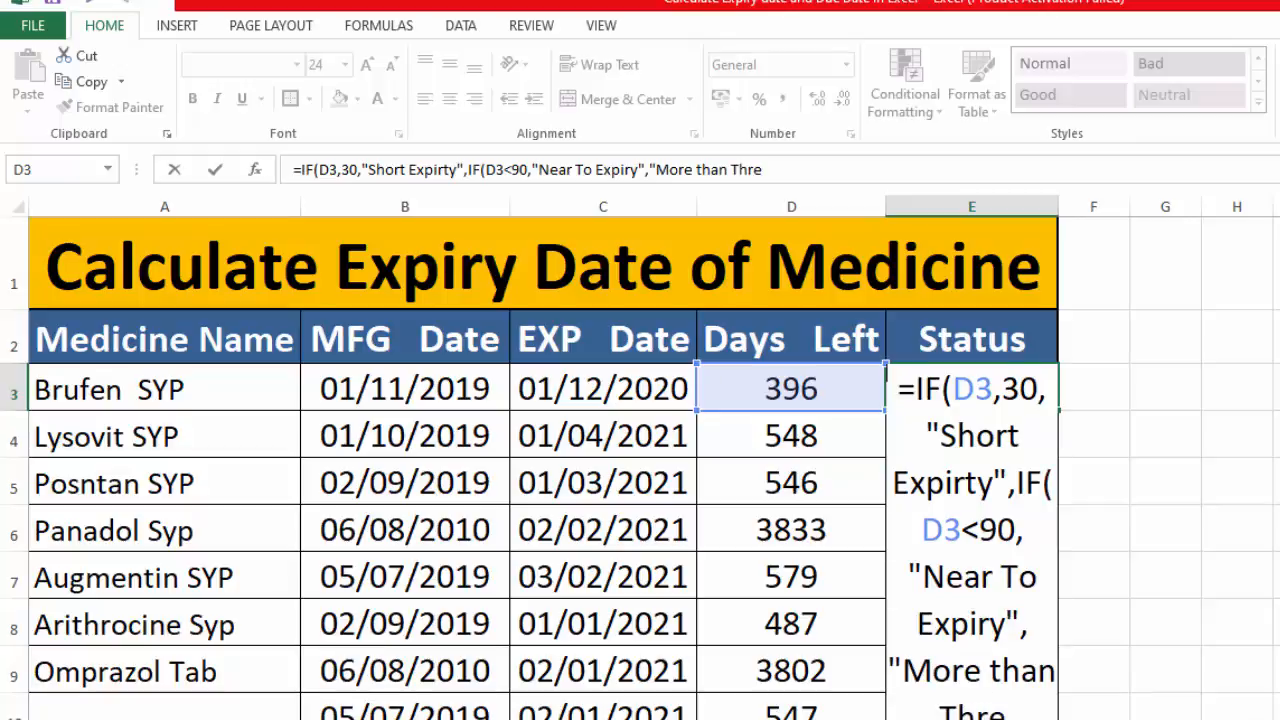
{"action": "type", "text": "onth"}
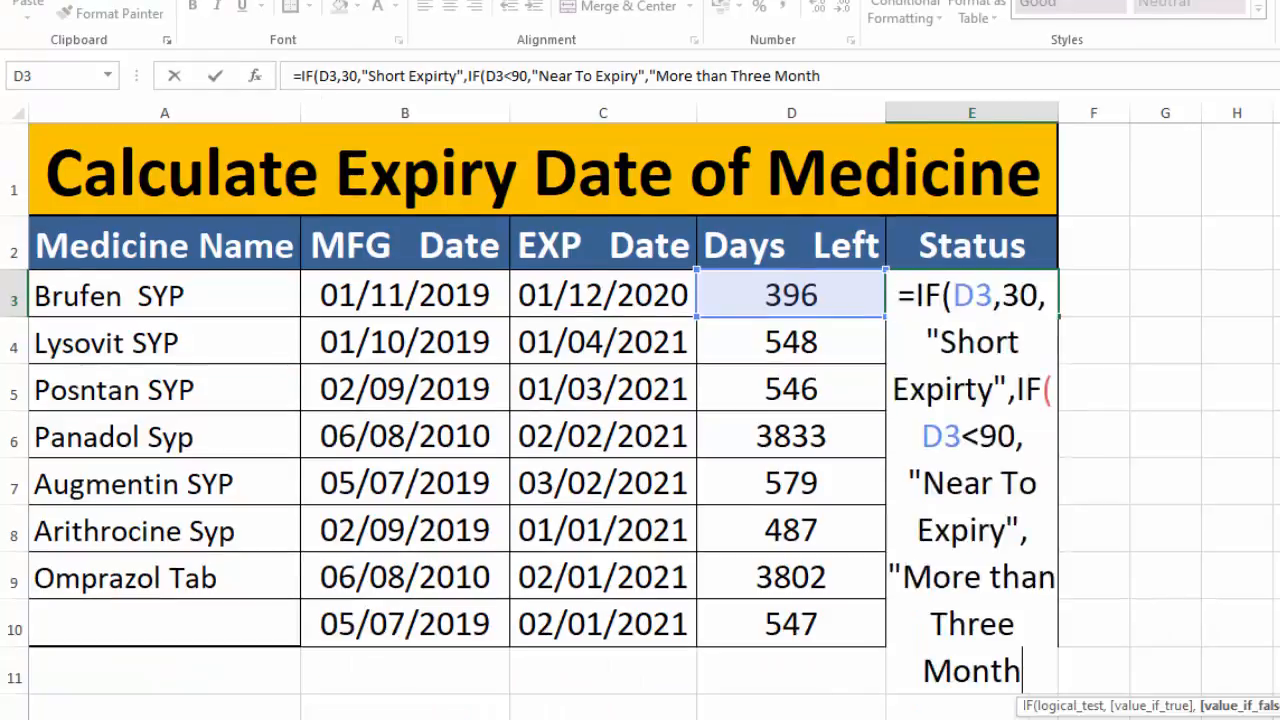
{"action": "key", "text": "BackSpace"}
{"action": "key", "text": "BackSpace"}
{"action": "key", "text": "BackSpace"}
{"action": "key", "text": "BackSpace"}
{"action": "key", "text": "BackSpace"}
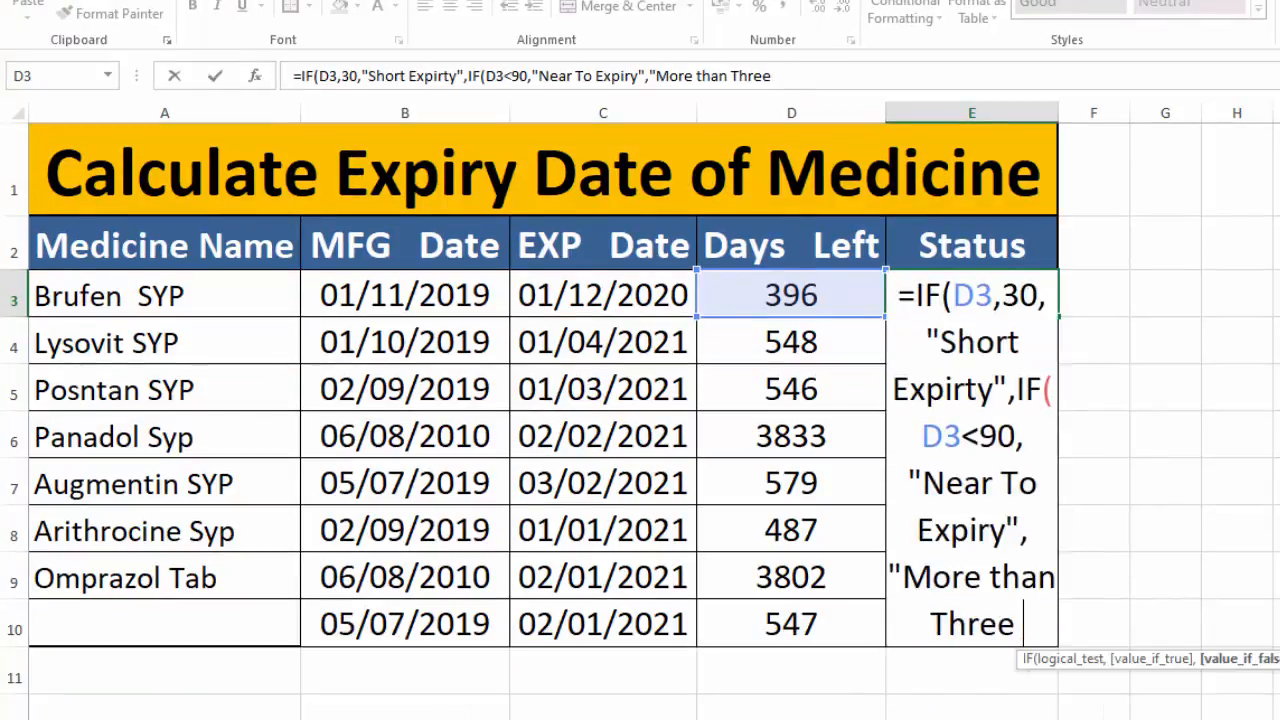
{"action": "type", "text": "3"}
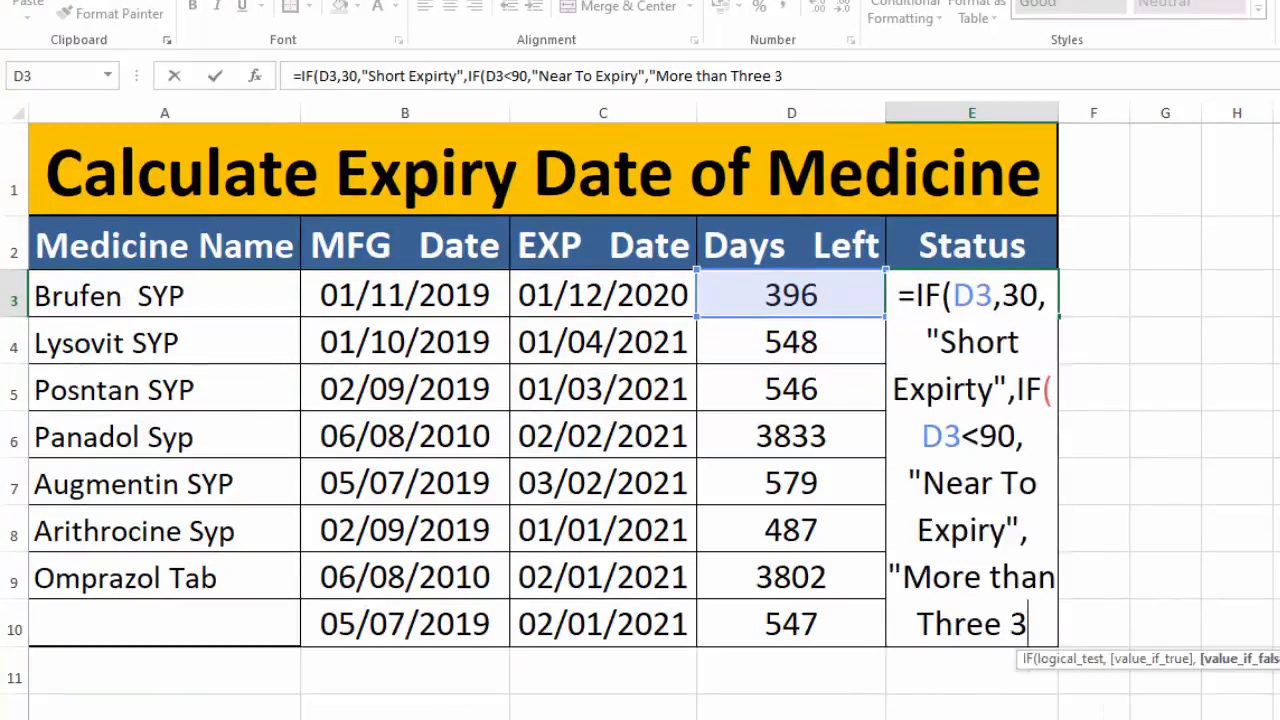
{"action": "type", "text": " Months"}
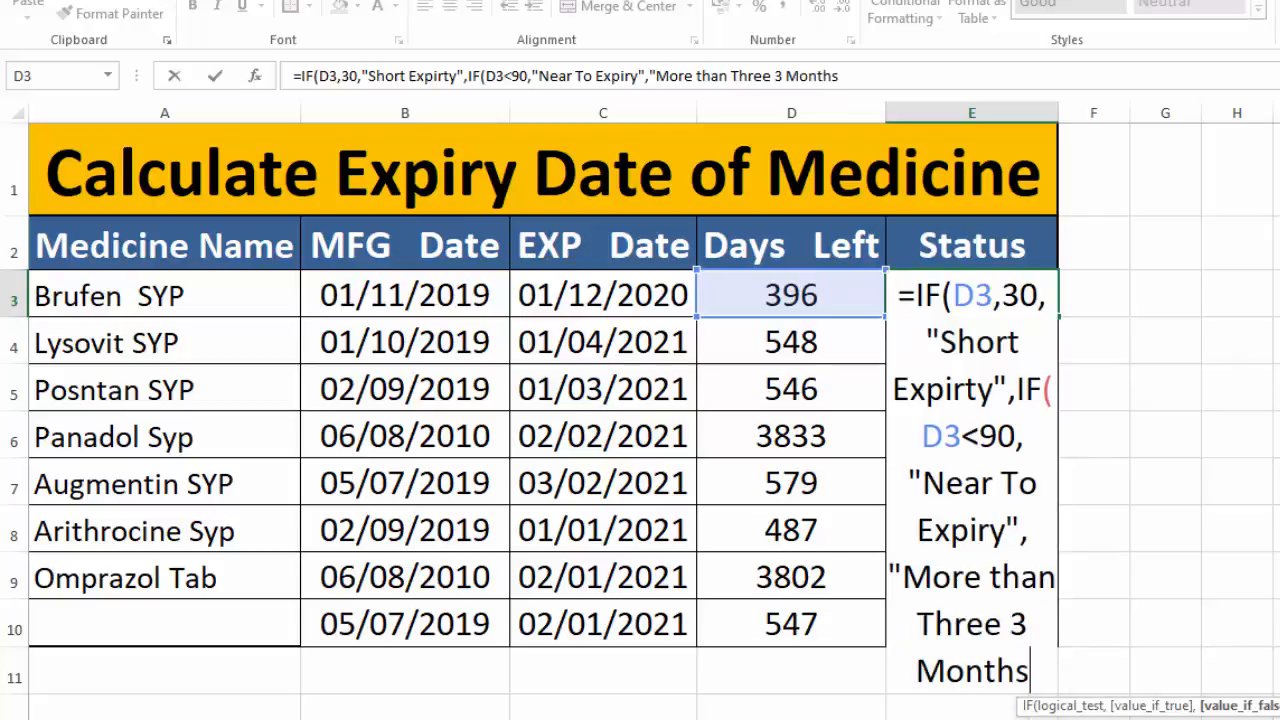
{"action": "type", "text": "\""}
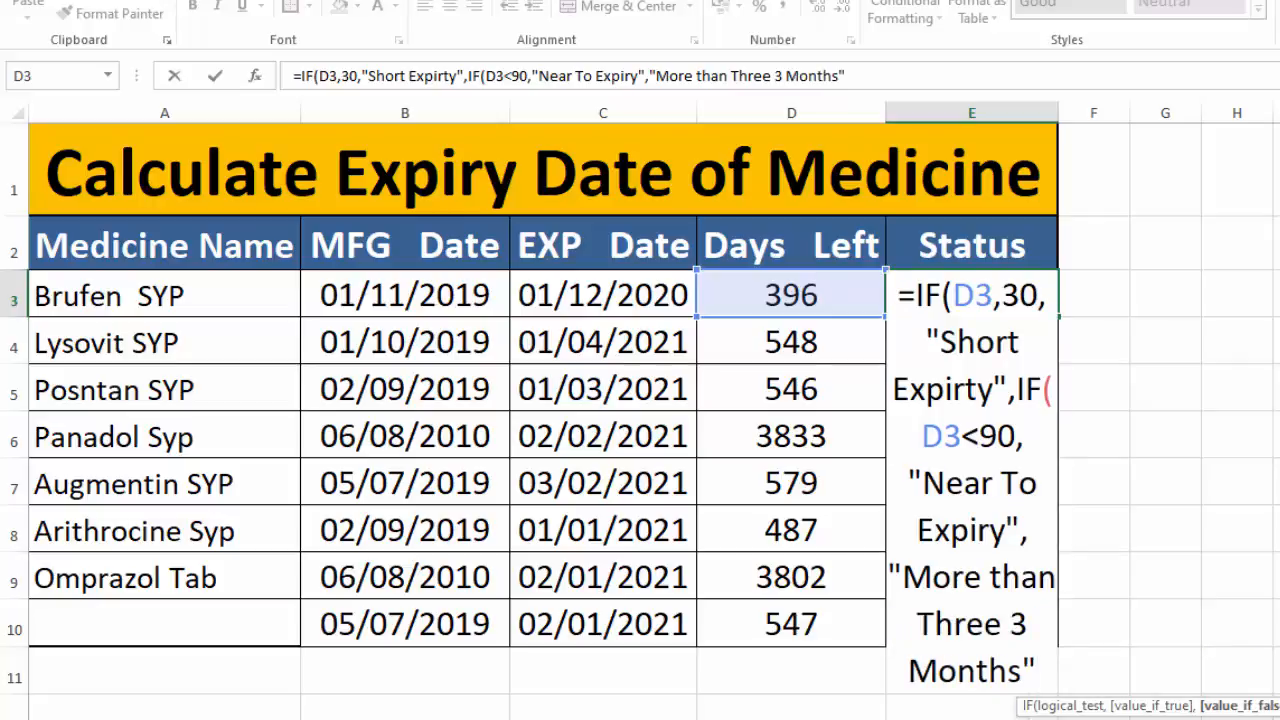
{"action": "type", "text": "))"}
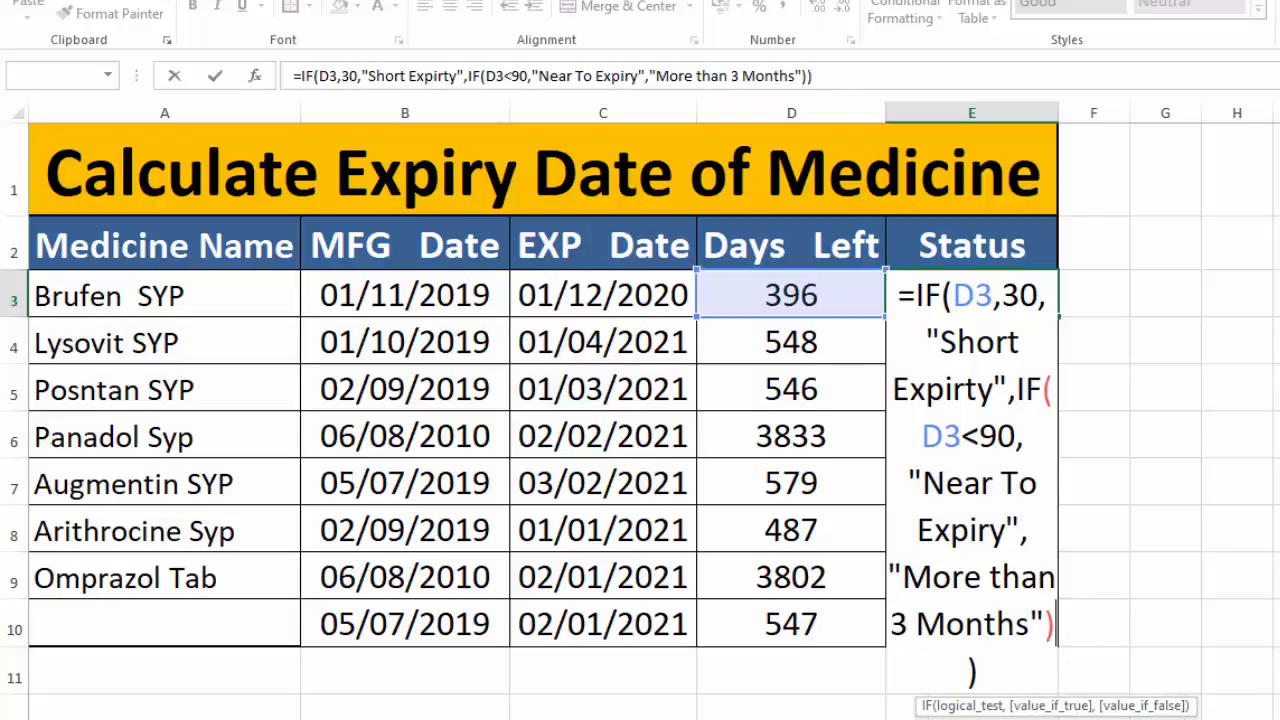
Step: Change the last status text in the E3 formula to "More than 90 days" and try to enter the formula
{"action": "left_click", "coordinate": [1025, 622]}
{"action": "key", "text": "BackSpace"}
{"action": "key", "text": "BackSpace"}
{"action": "key", "text": "BackSpace"}
{"action": "key", "text": "BackSpace"}
{"action": "key", "text": "BackSpace"}
{"action": "key", "text": "BackSpace"}
{"action": "key", "text": "BackSpace"}
{"action": "key", "text": "BackSpace"}
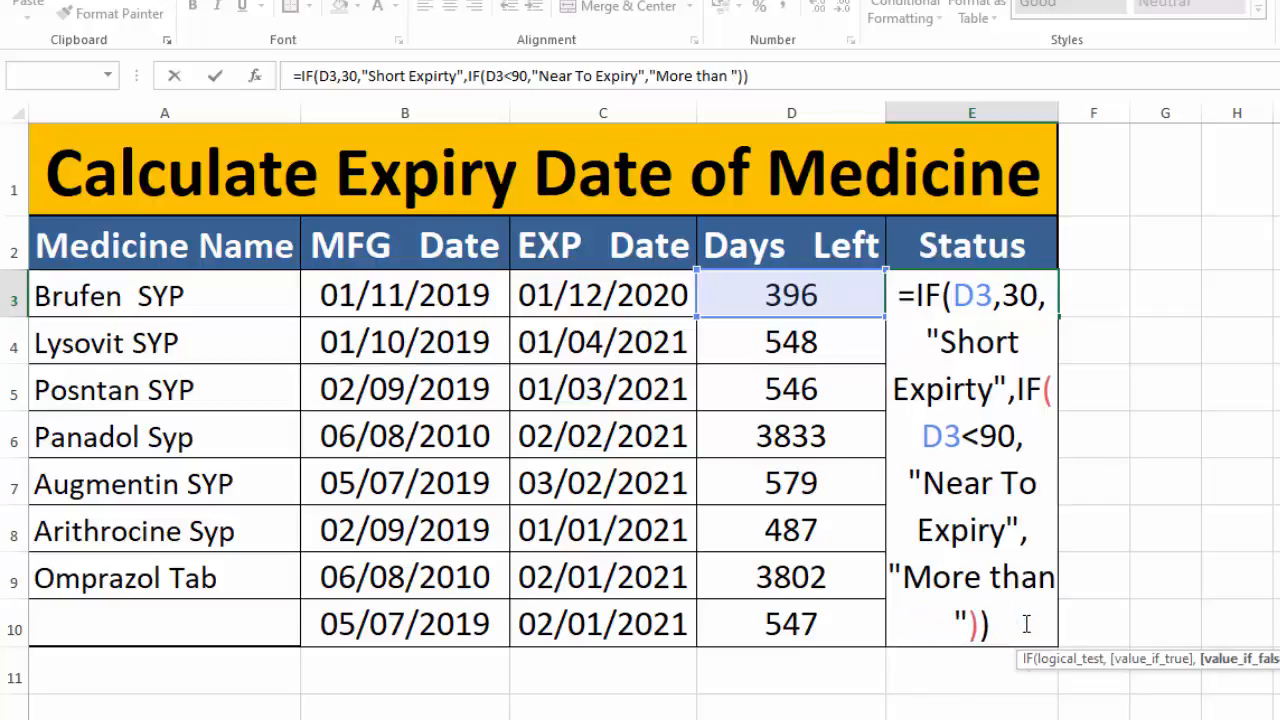
{"action": "type", "text": "90 day"}
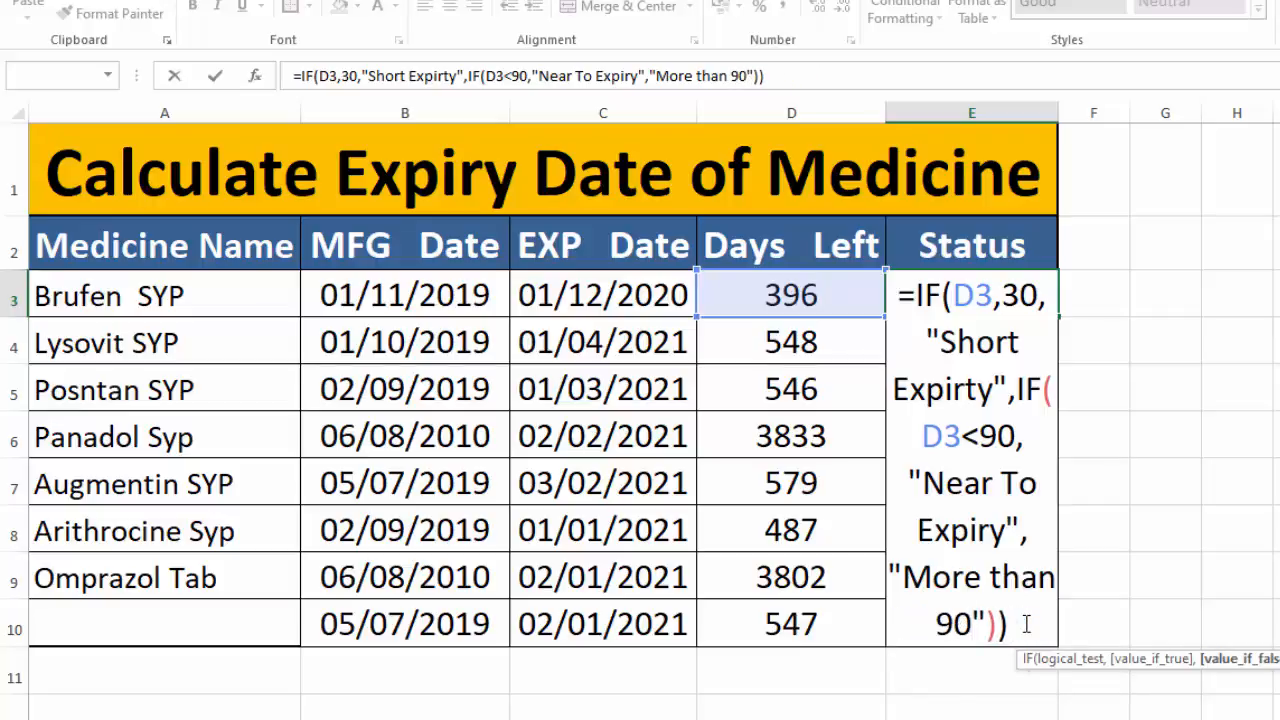
{"action": "type", "text": "s"}
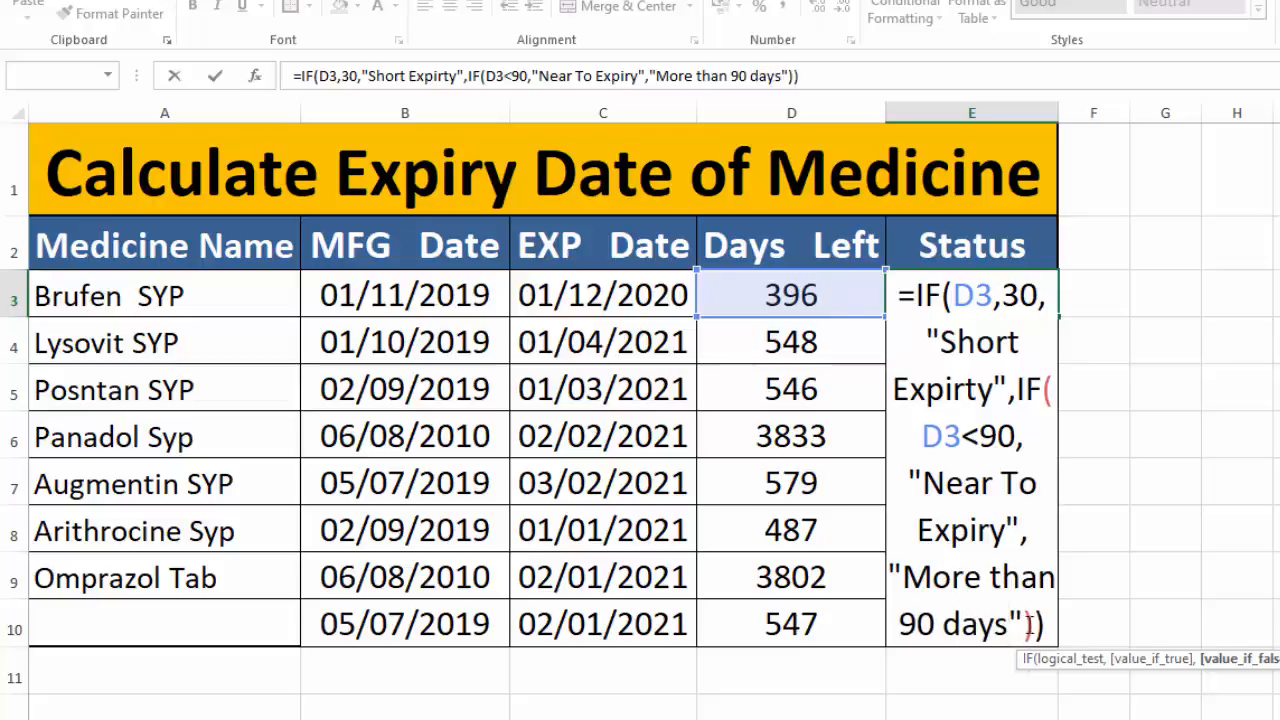
{"action": "left_click", "coordinate": [1043, 624]}
{"action": "key", "text": "Return"}
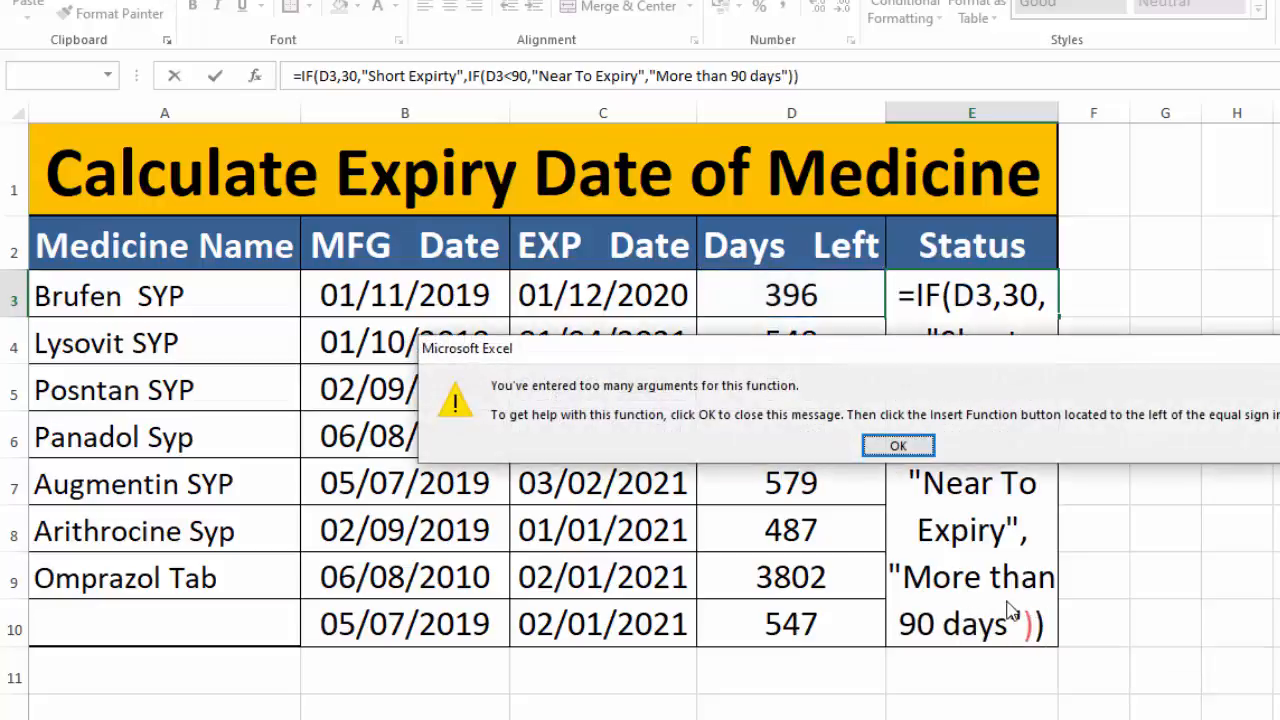
{"action": "left_click", "coordinate": [933, 445]}
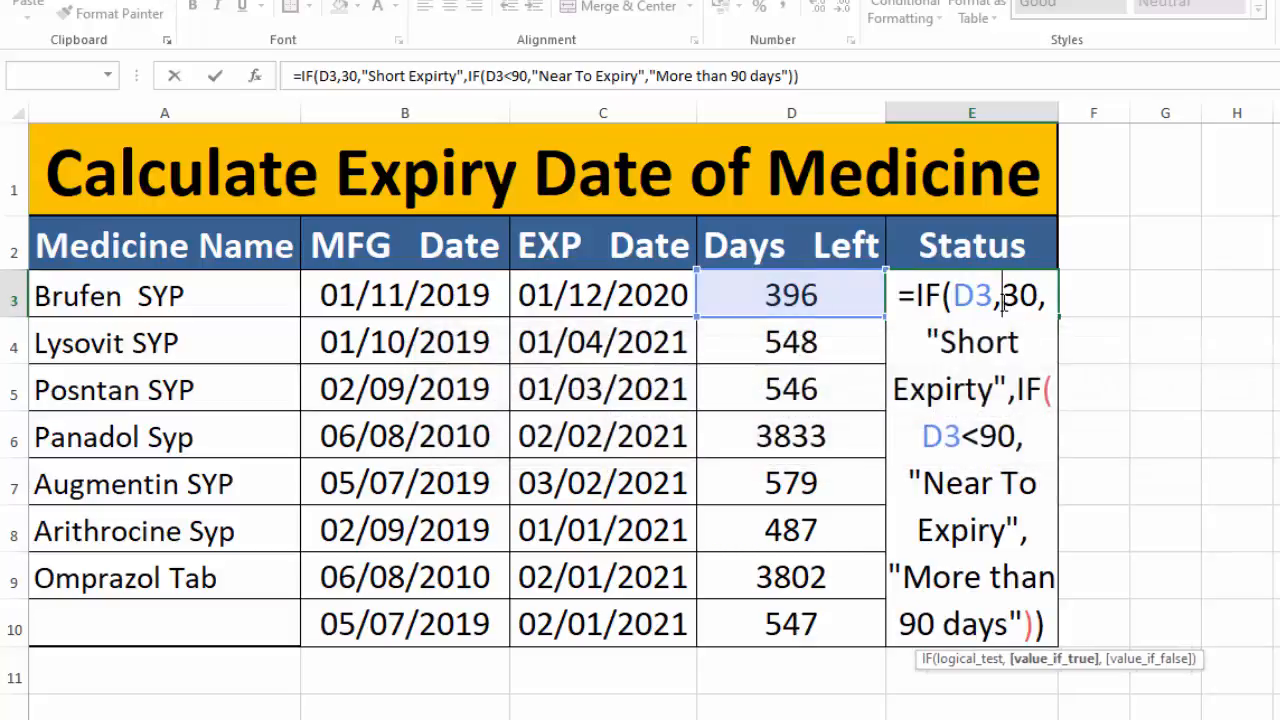
Step: Correct the first condition of the E3 formula to D3<30 and enter the formula
{"action": "left_click", "coordinate": [1001, 300]}
{"action": "key", "text": "Delete"}
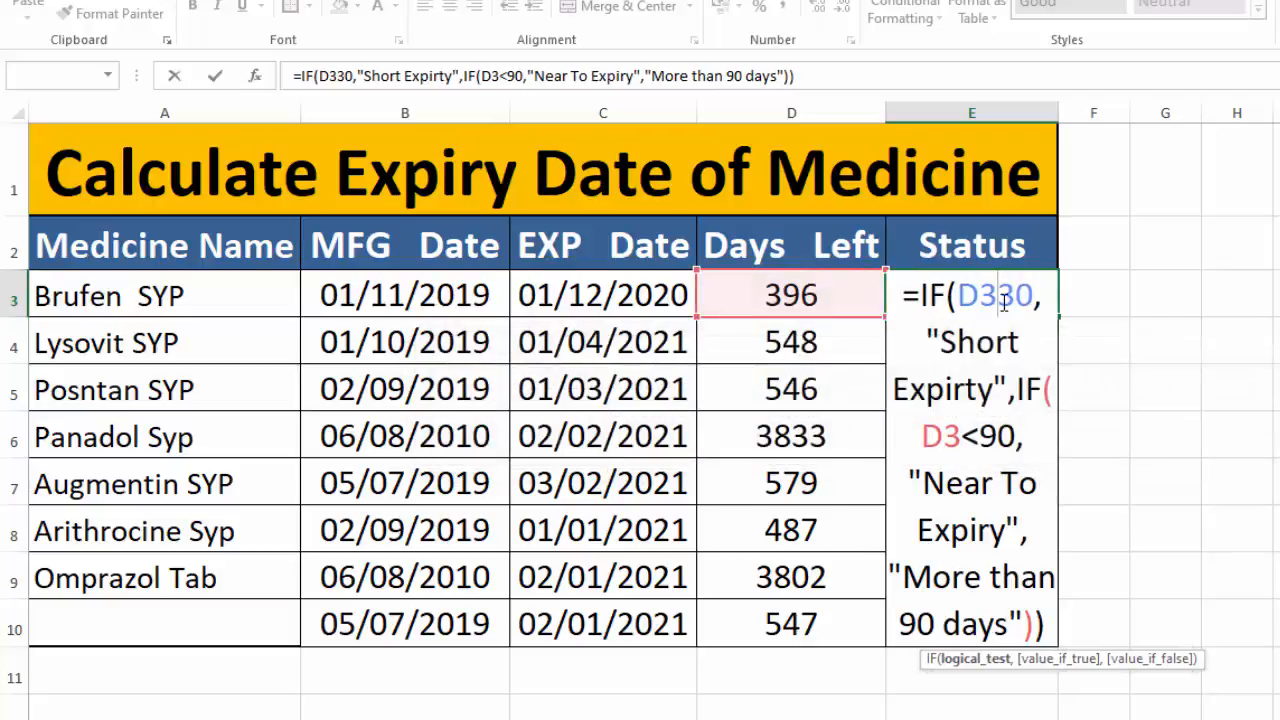
{"action": "type", "text": "<"}
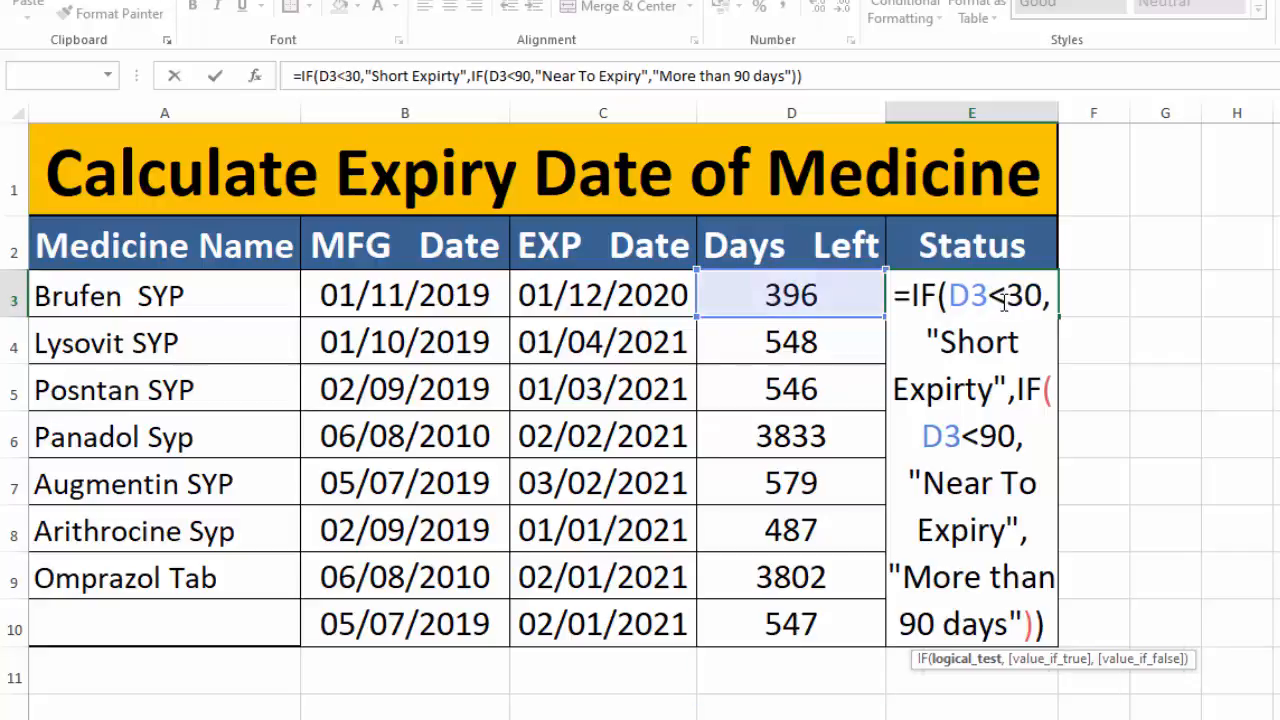
{"action": "key", "text": "Return"}
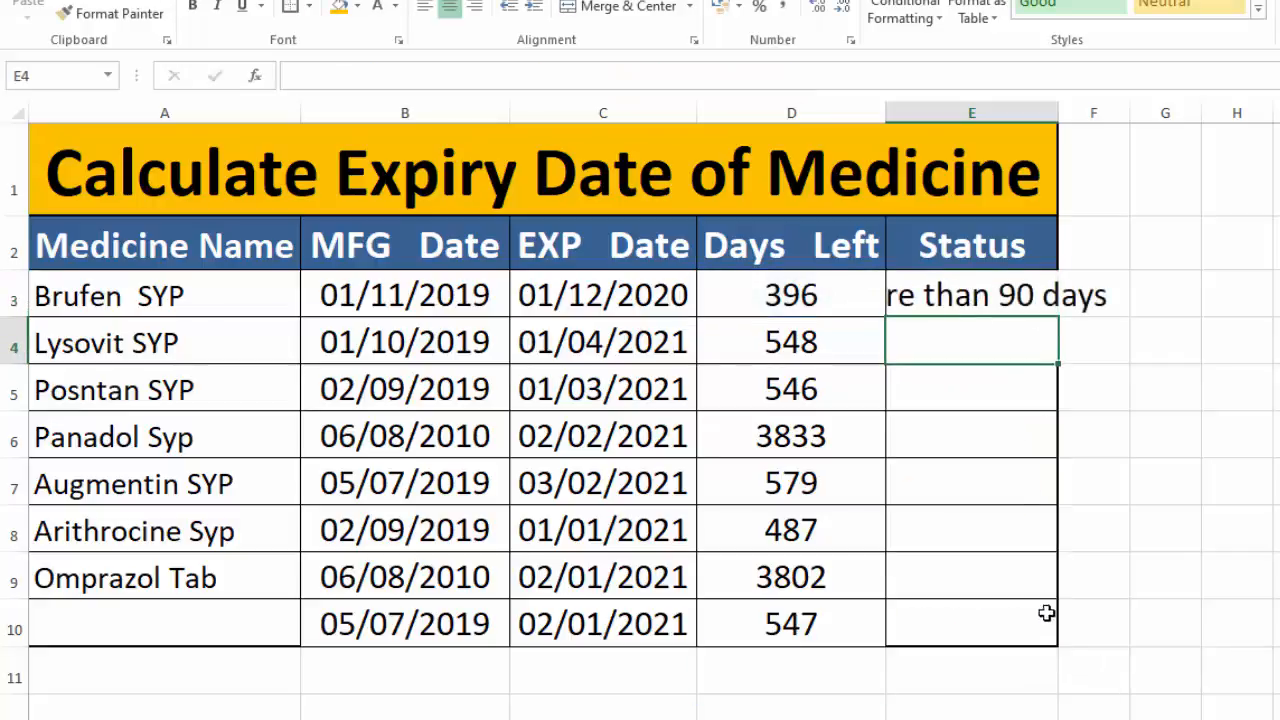
Step: Fit the Status column's width to its content and fill the E3 formula down to E10
{"action": "double_click", "coordinate": [1058, 110]}
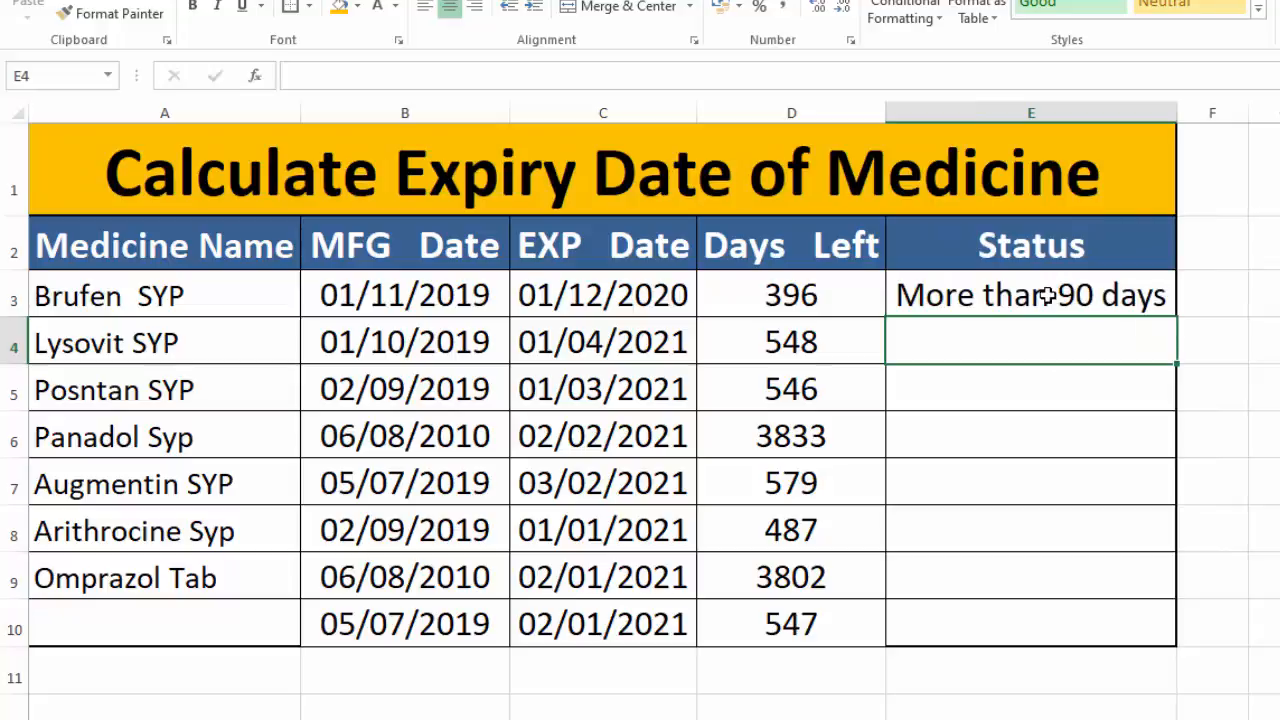
{"action": "left_click", "coordinate": [1154, 301]}
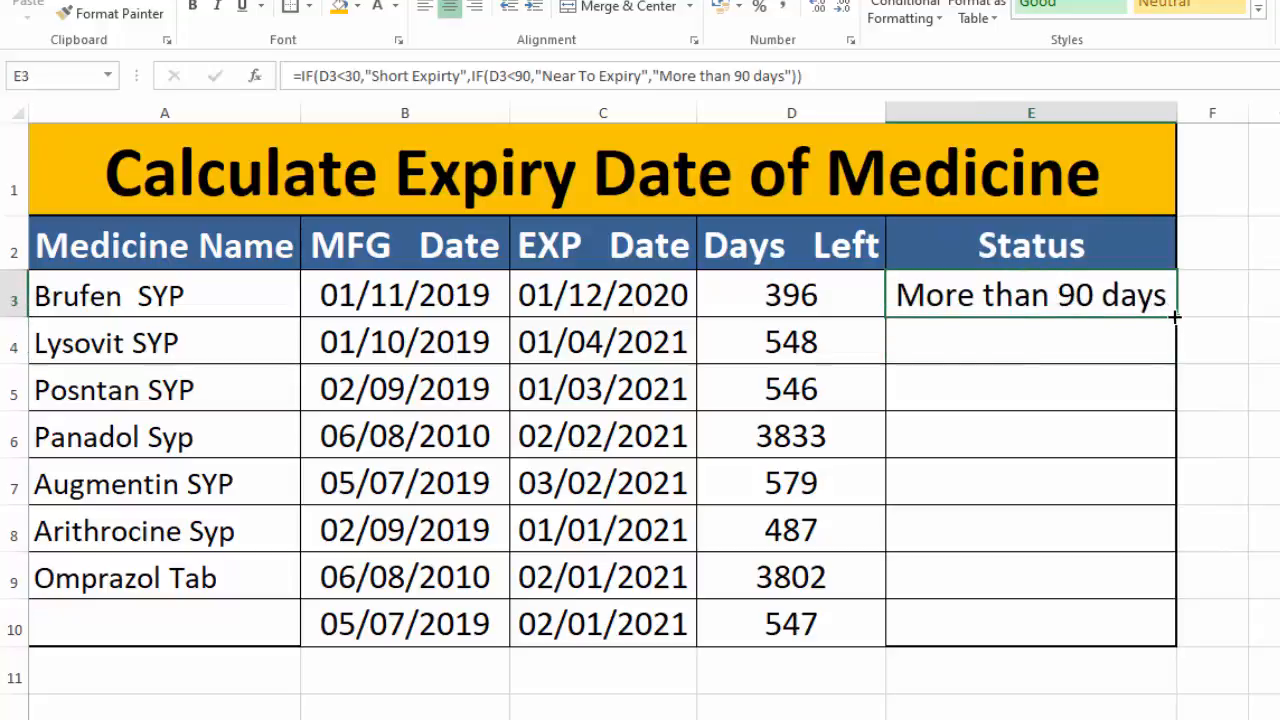
{"action": "double_click", "coordinate": [1175, 317]}
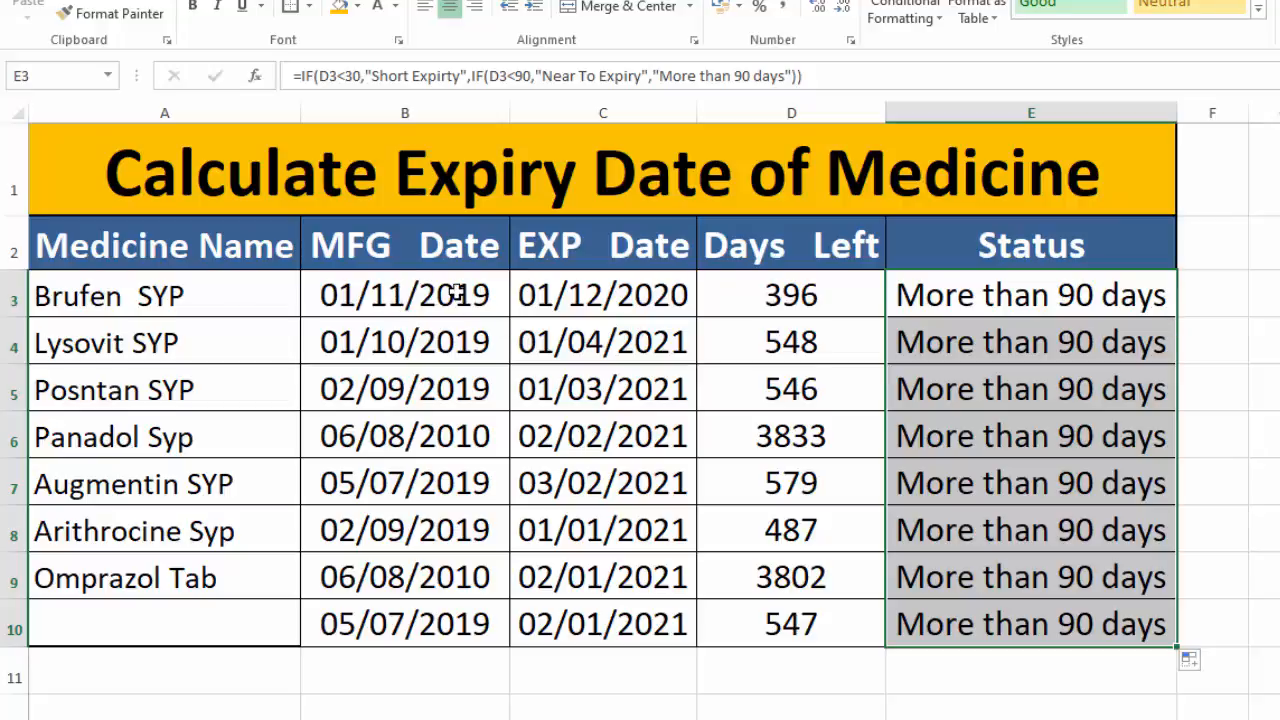
Step: Set the MFG Date of Brufen SYP in B3 to 01/12/2019
{"action": "left_click", "coordinate": [493, 292]}
{"action": "type", "text": "01/12/2019"}
{"action": "key", "text": "Return"}
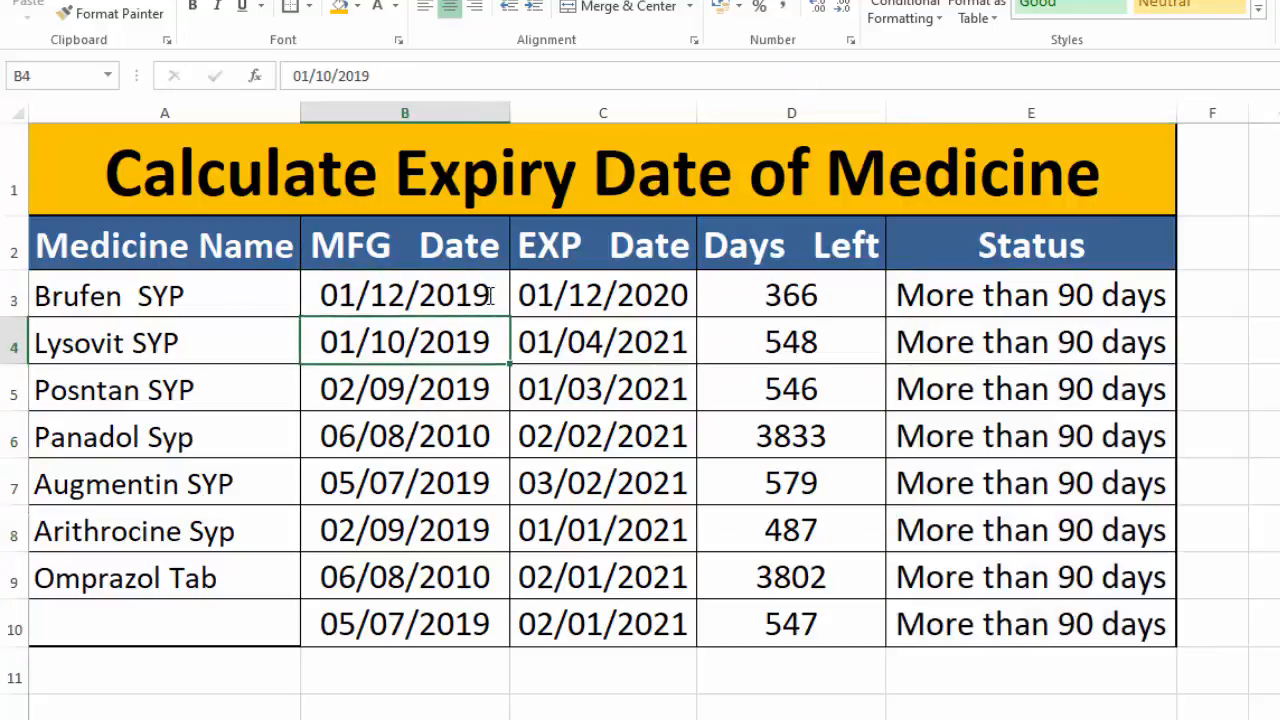
Step: Set the EXP Date of Brufen SYP in C3 to 01/01/2020
{"action": "left_click", "coordinate": [595, 292]}
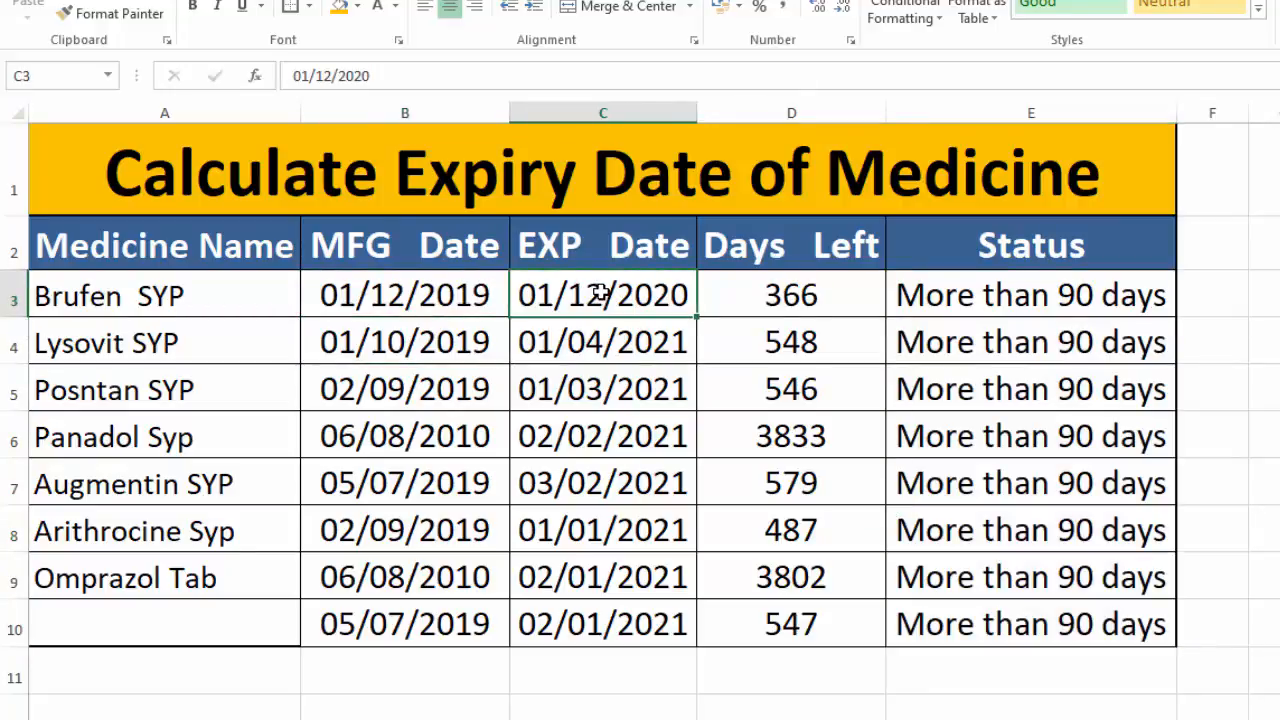
{"action": "double_click", "coordinate": [600, 292]}
{"action": "key", "text": "BackSpace"}
{"action": "key", "text": "BackSpace"}
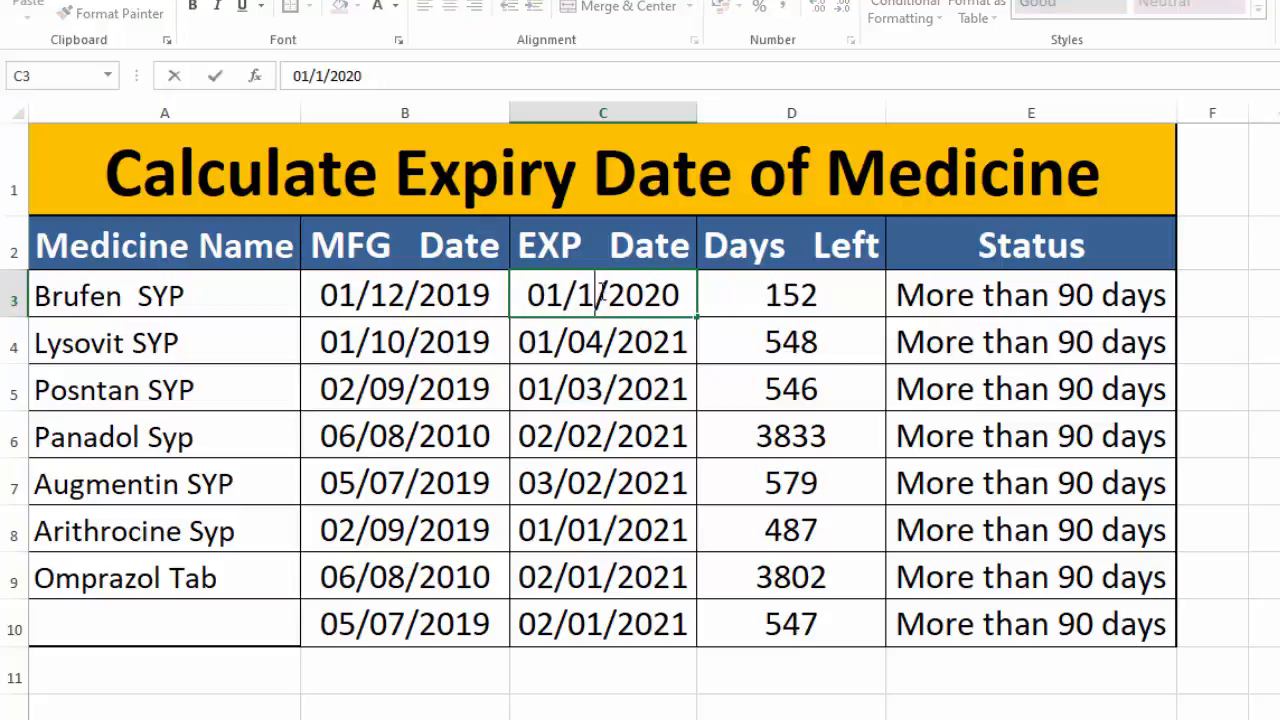
{"action": "type", "text": "1"}
{"action": "key", "text": "Return"}
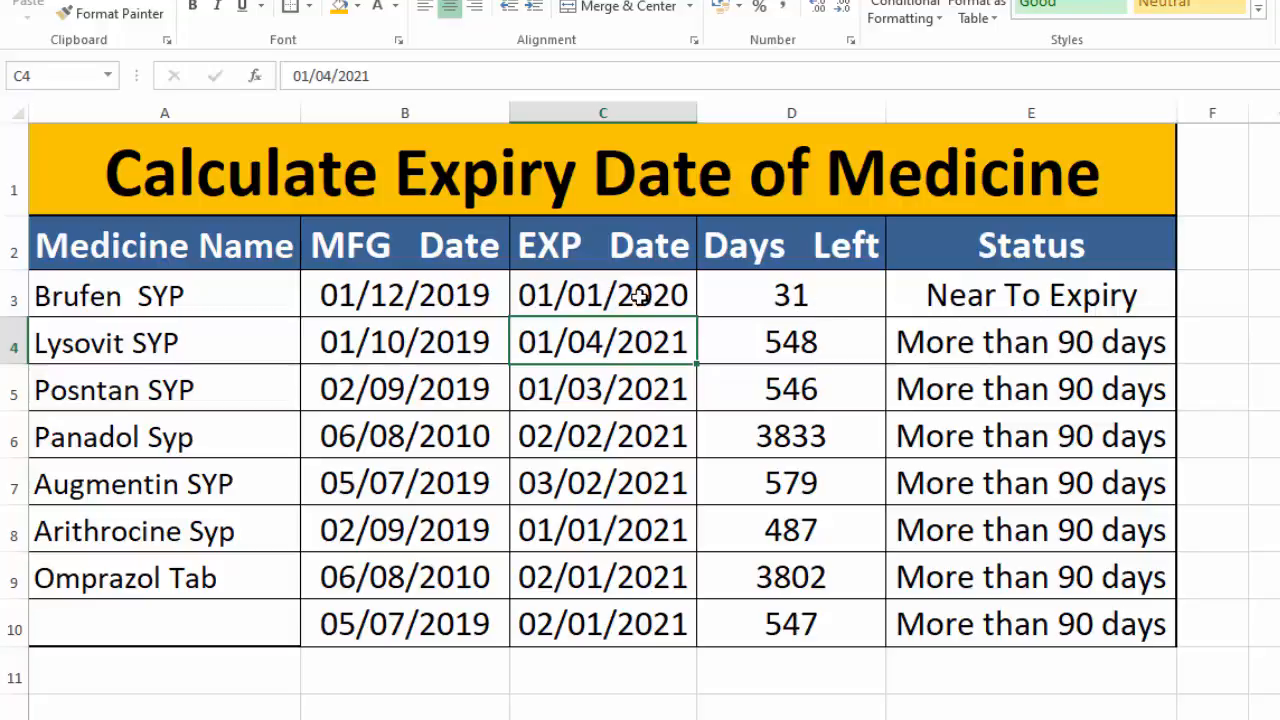
Step: Set the MFG Date of Brufen SYP in B3 to 02/12/2019
{"action": "left_click", "coordinate": [605, 293]}
{"action": "double_click", "coordinate": [356, 290]}
{"action": "key", "text": "BackSpace"}
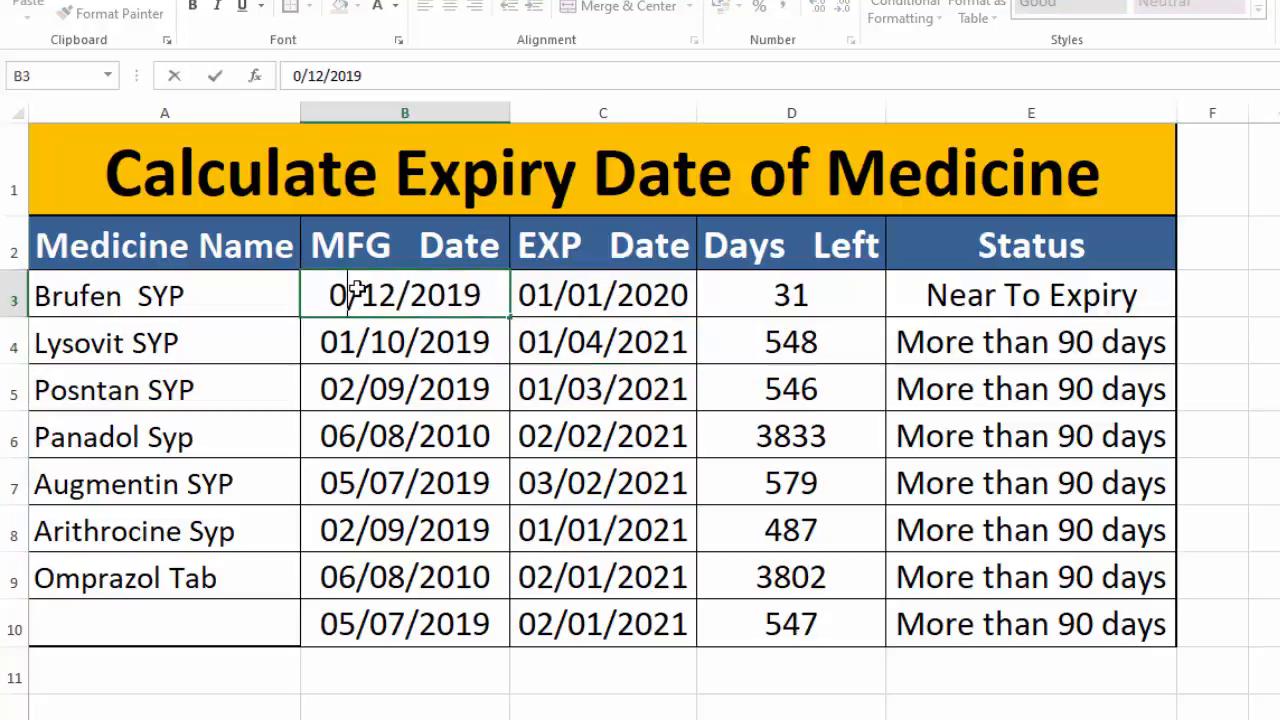
{"action": "type", "text": "2"}
{"action": "key", "text": "Tab"}
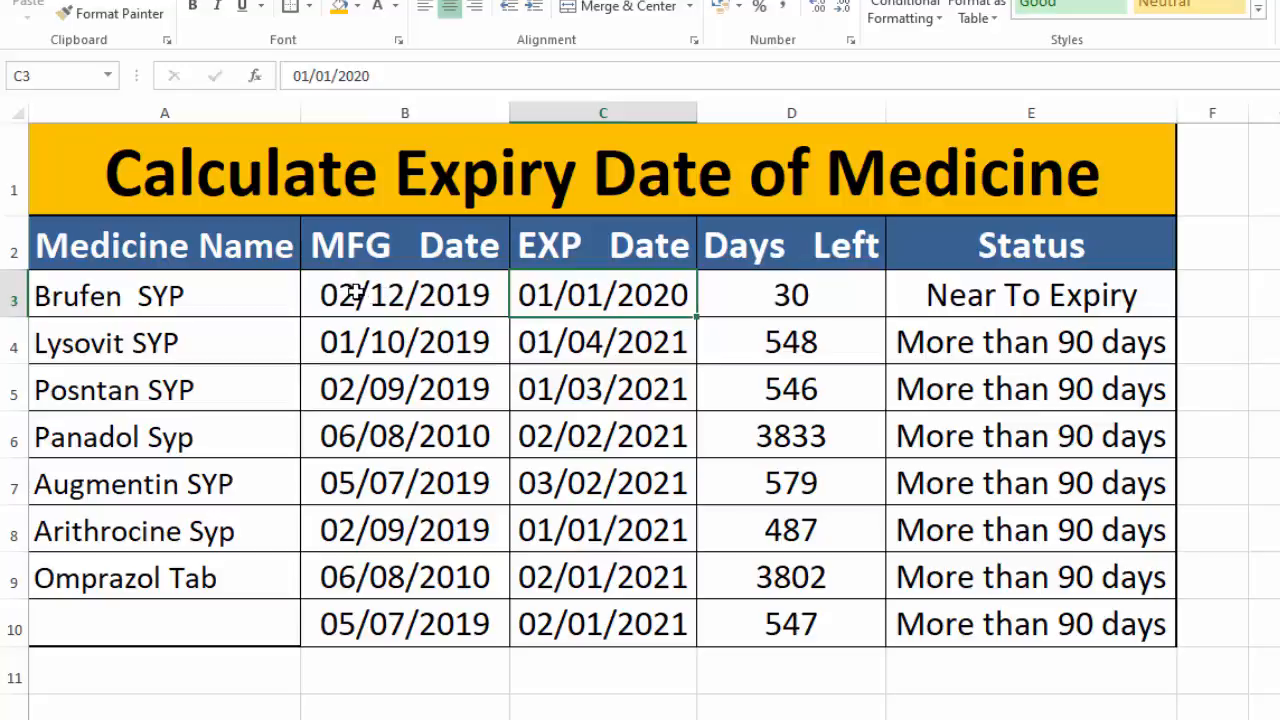
Step: Set the MFG Date of Brufen SYP in B3 to 03/12/2019
{"action": "double_click", "coordinate": [356, 292]}
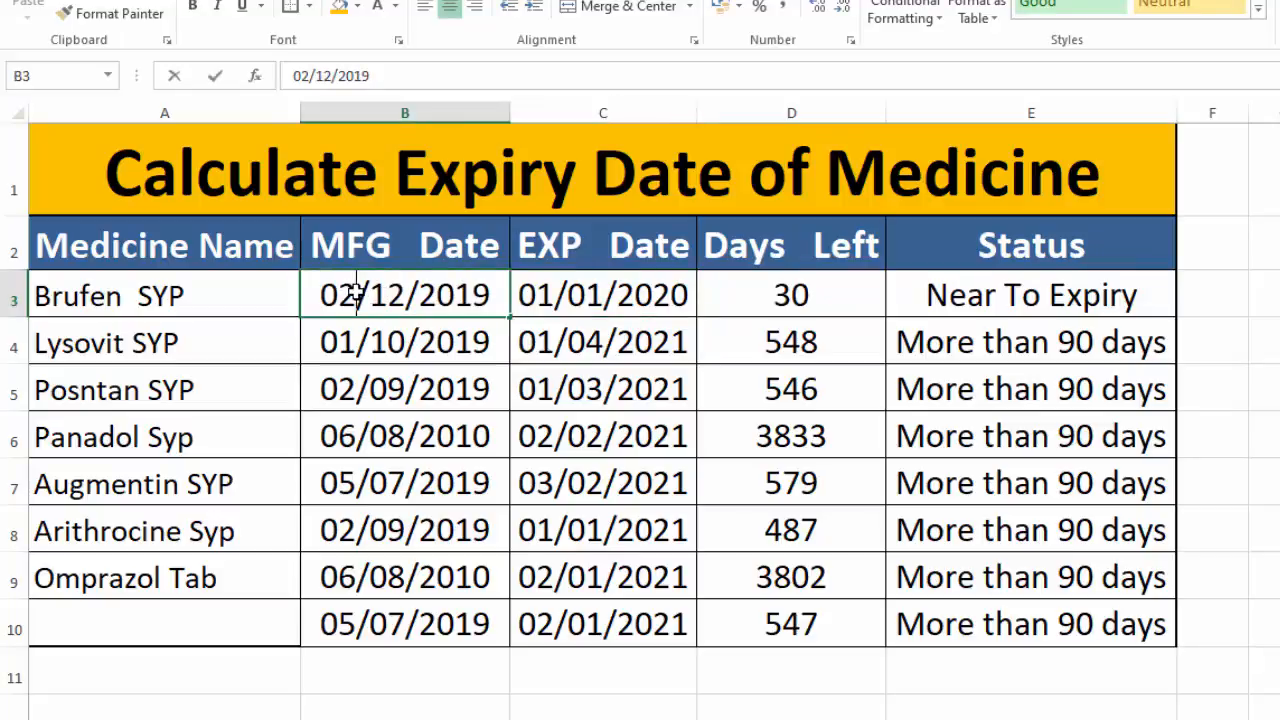
{"action": "key", "text": "BackSpace"}
{"action": "type", "text": "3"}
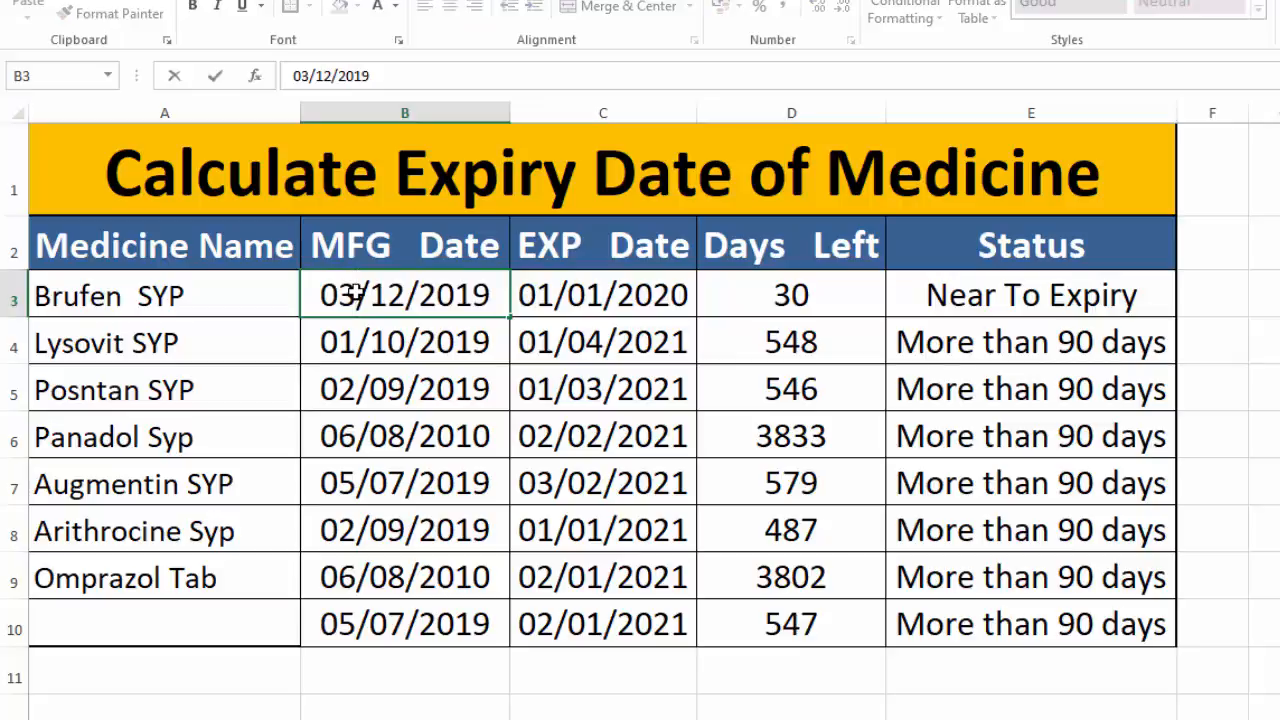
{"action": "key", "text": "Tab"}
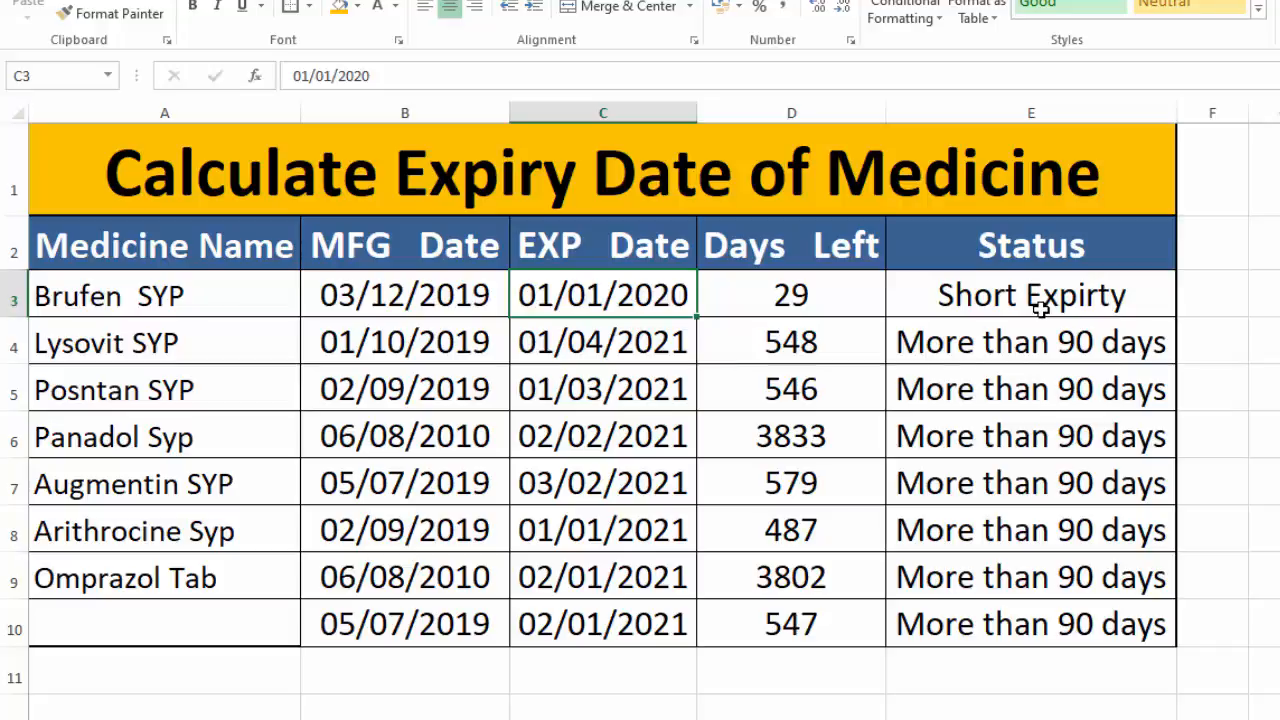
Step: Add an Equal To highlight rule to E3:E10 for "Short Expirty" with Light Red Fill with Dark Red Text
{"action": "left_click_drag", "start_coordinate": [1040, 310], "coordinate": [1031, 624]}
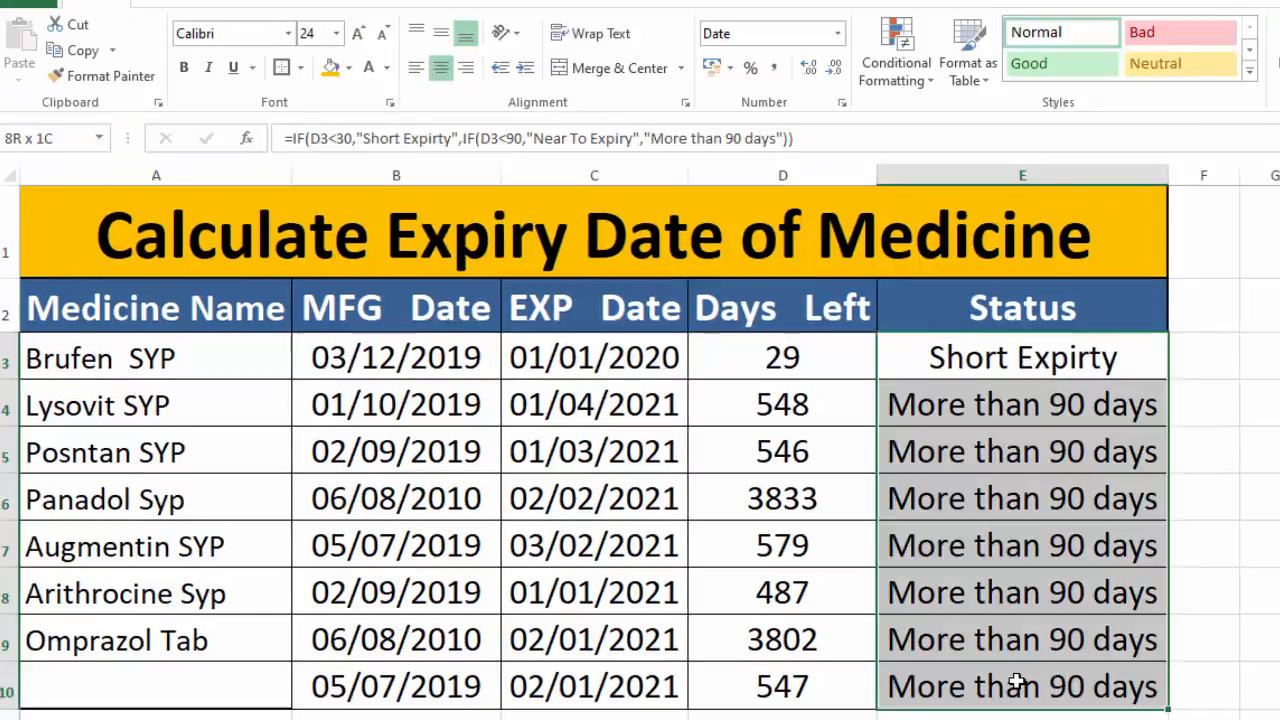
{"action": "left_click", "coordinate": [933, 80]}
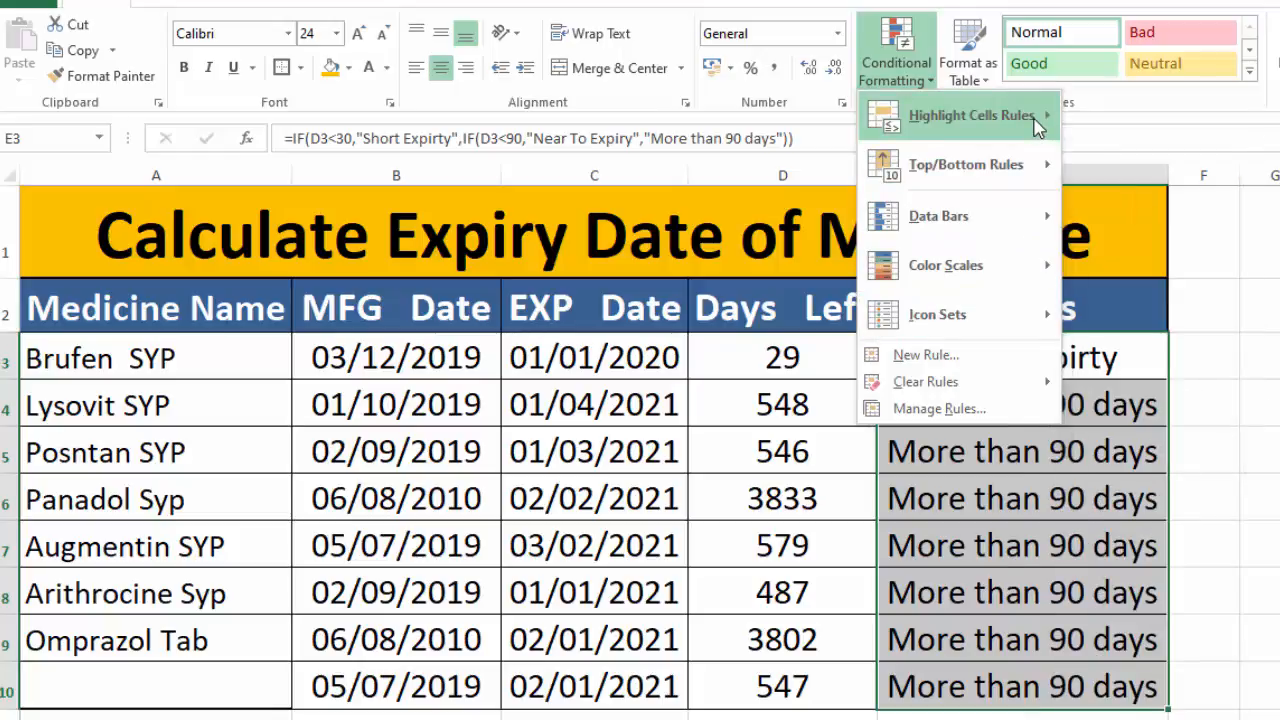
{"action": "mouse_move", "coordinate": [1037, 120]}
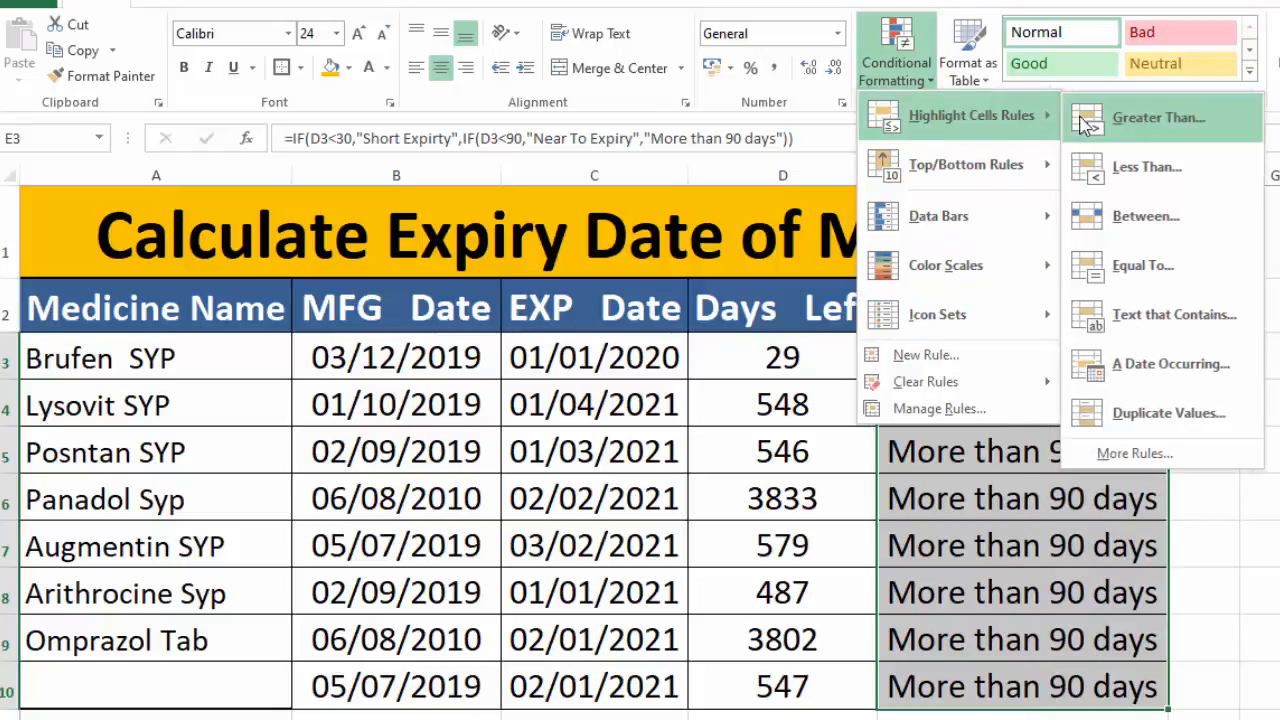
{"action": "left_click", "coordinate": [1122, 273]}
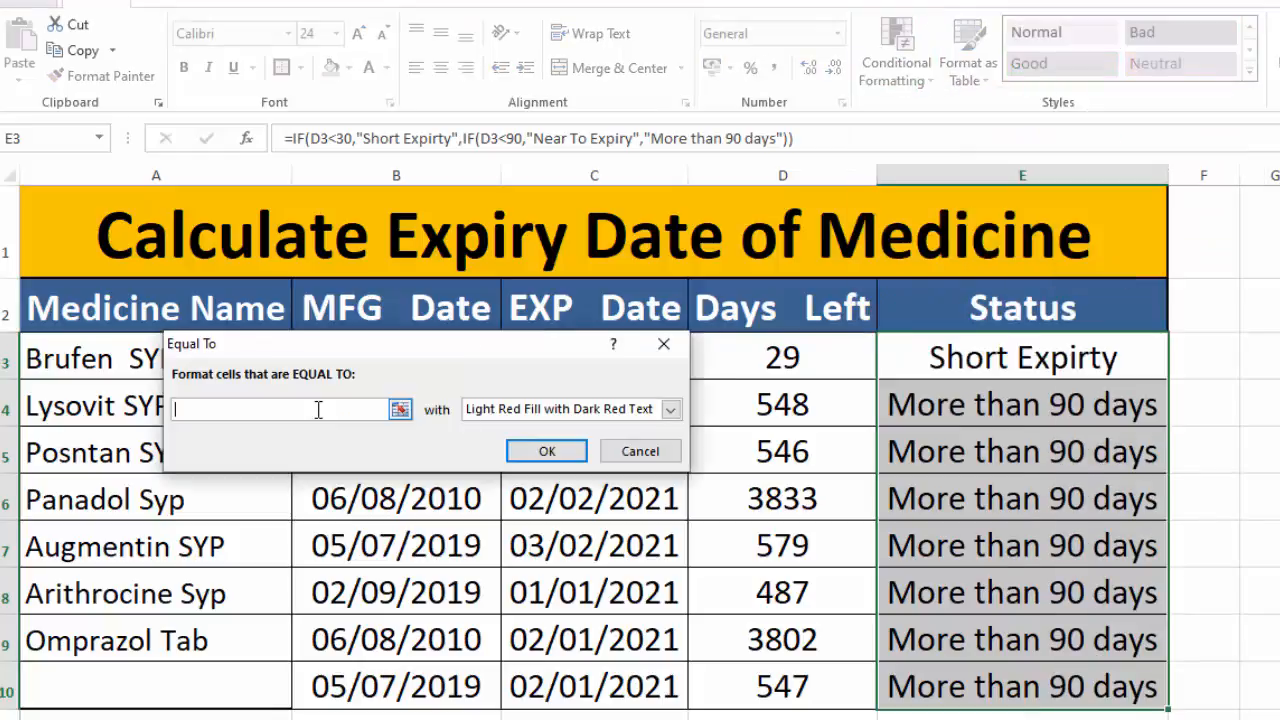
{"action": "type", "text": "Short Expirt"}
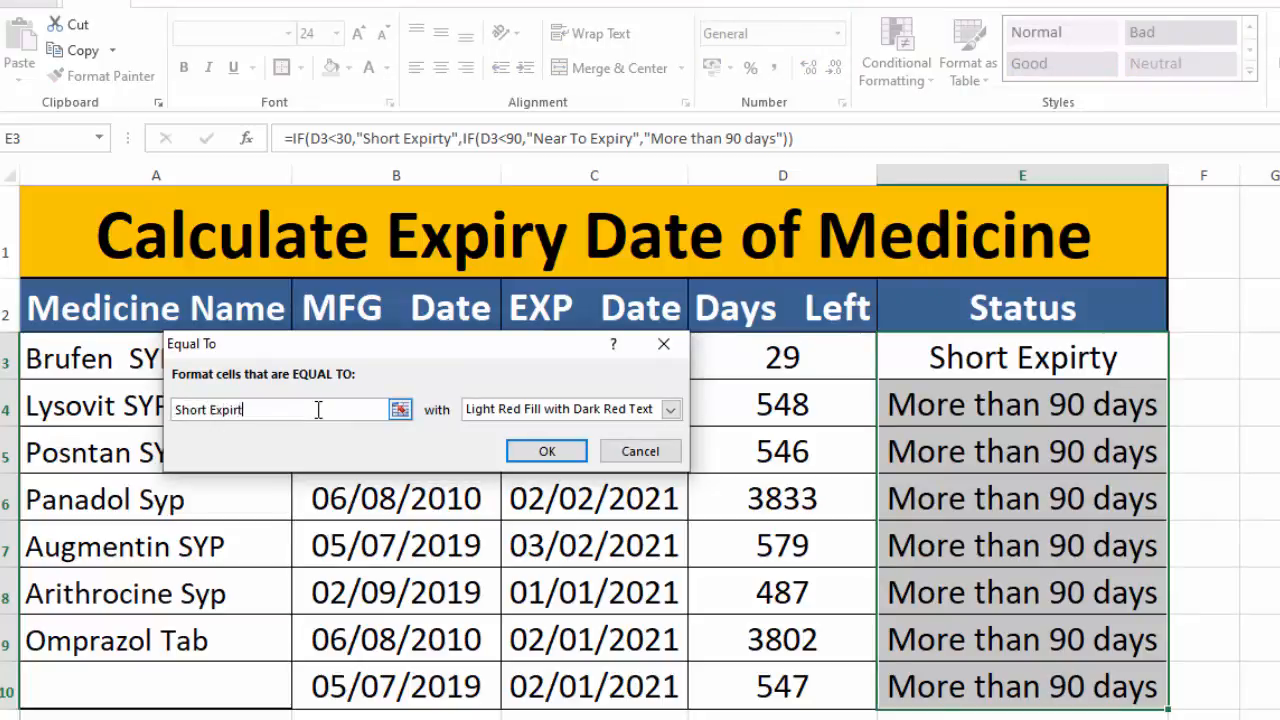
{"action": "type", "text": "y"}
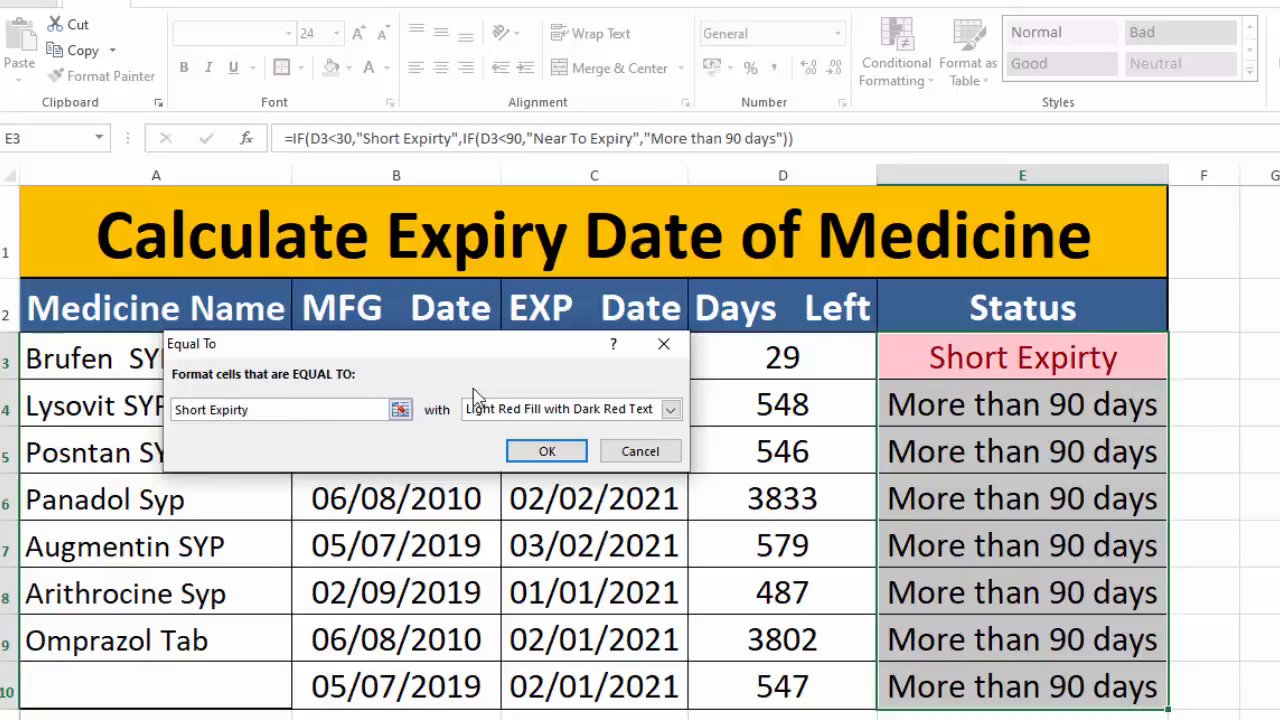
{"action": "left_click", "coordinate": [670, 411]}
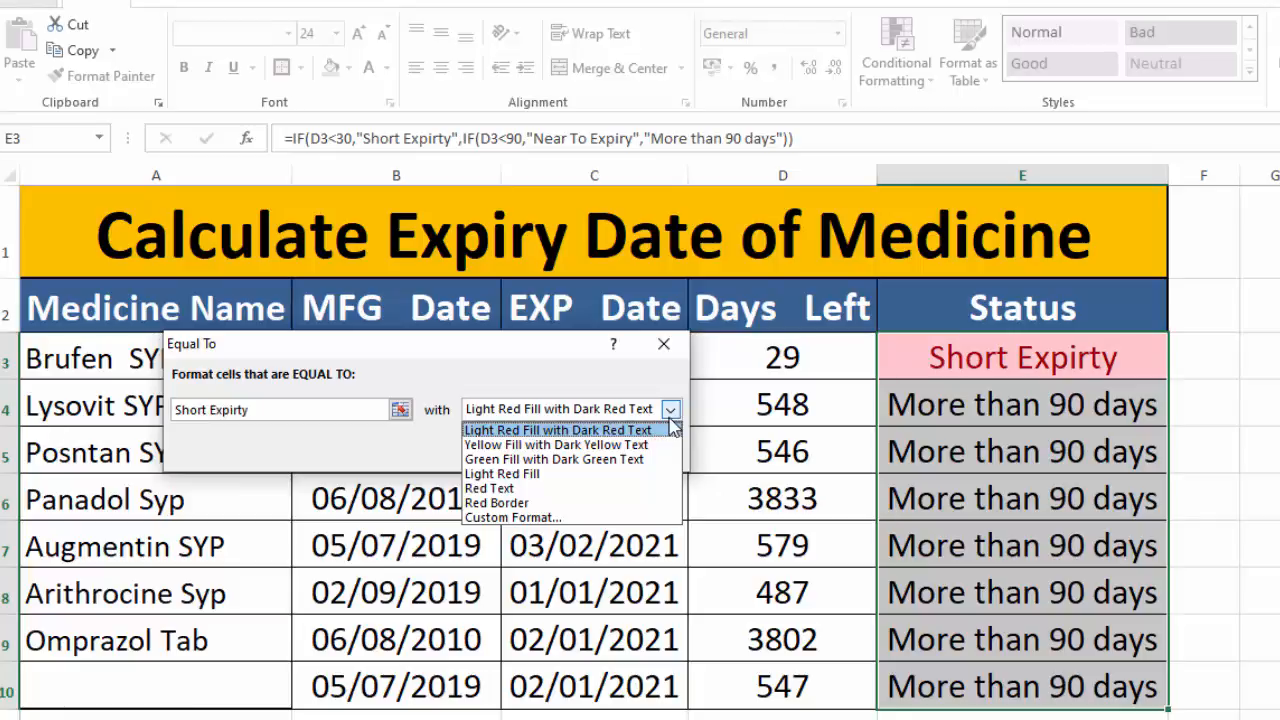
{"action": "left_click", "coordinate": [672, 428]}
{"action": "left_click", "coordinate": [533, 450]}
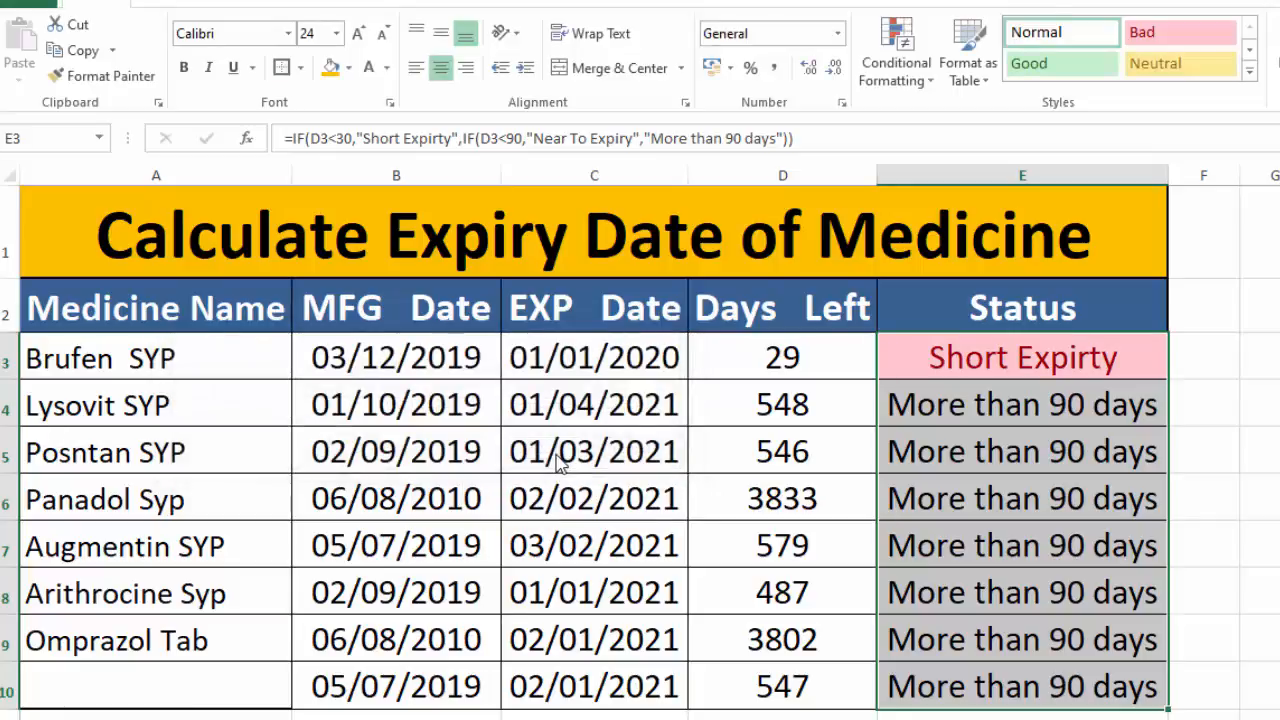
Step: Add an Equal To highlight rule to E3:E10 for "More than 90 Days" with Green Fill with Dark Green Text
{"action": "left_click", "coordinate": [1255, 480]}
{"action": "left_click", "coordinate": [1062, 358]}
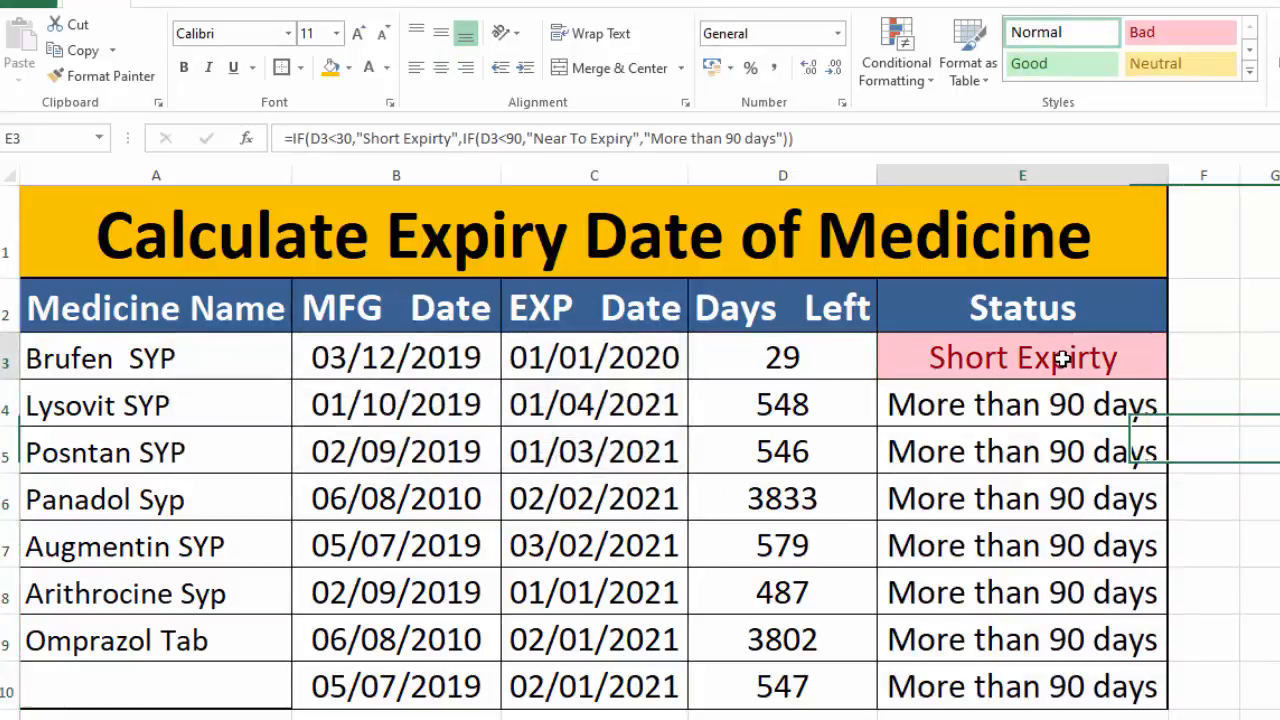
{"action": "mouse_move", "coordinate": [1062, 358]}
{"action": "left_mouse_down"}
{"action": "mouse_move", "coordinate": [1020, 545]}
{"action": "mouse_move", "coordinate": [1024, 684]}
{"action": "left_mouse_up"}
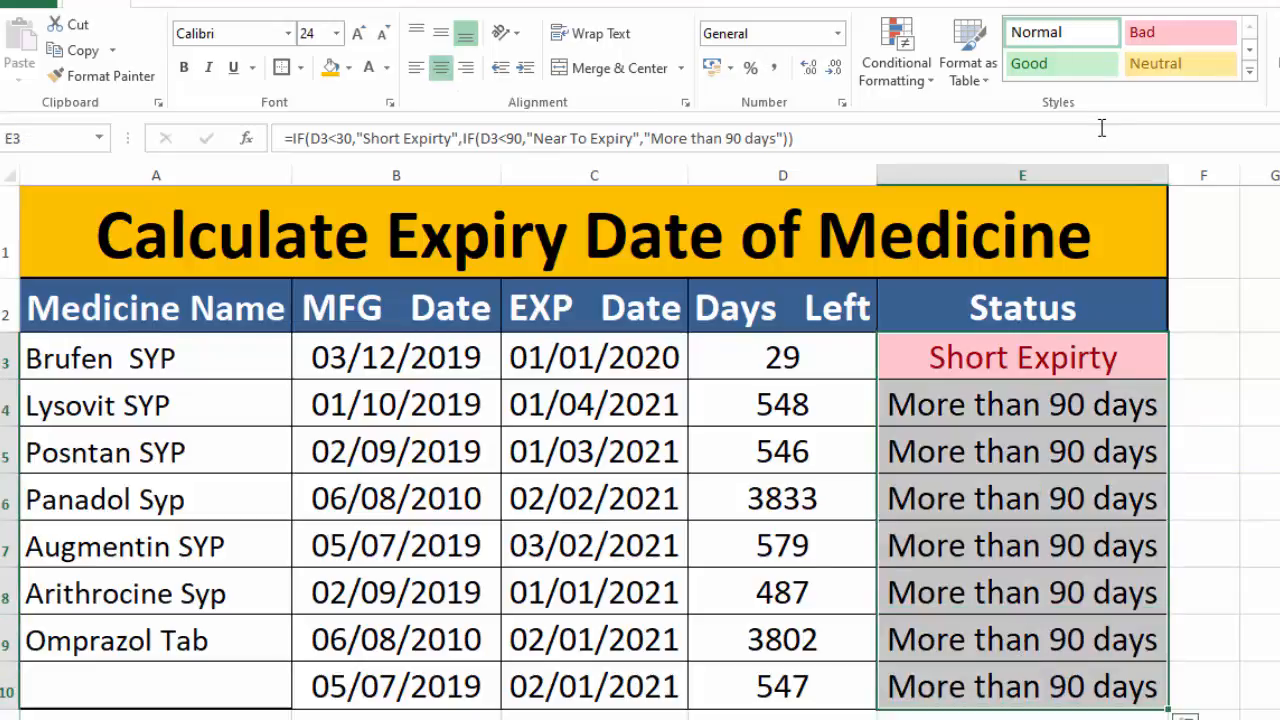
{"action": "left_click", "coordinate": [931, 90]}
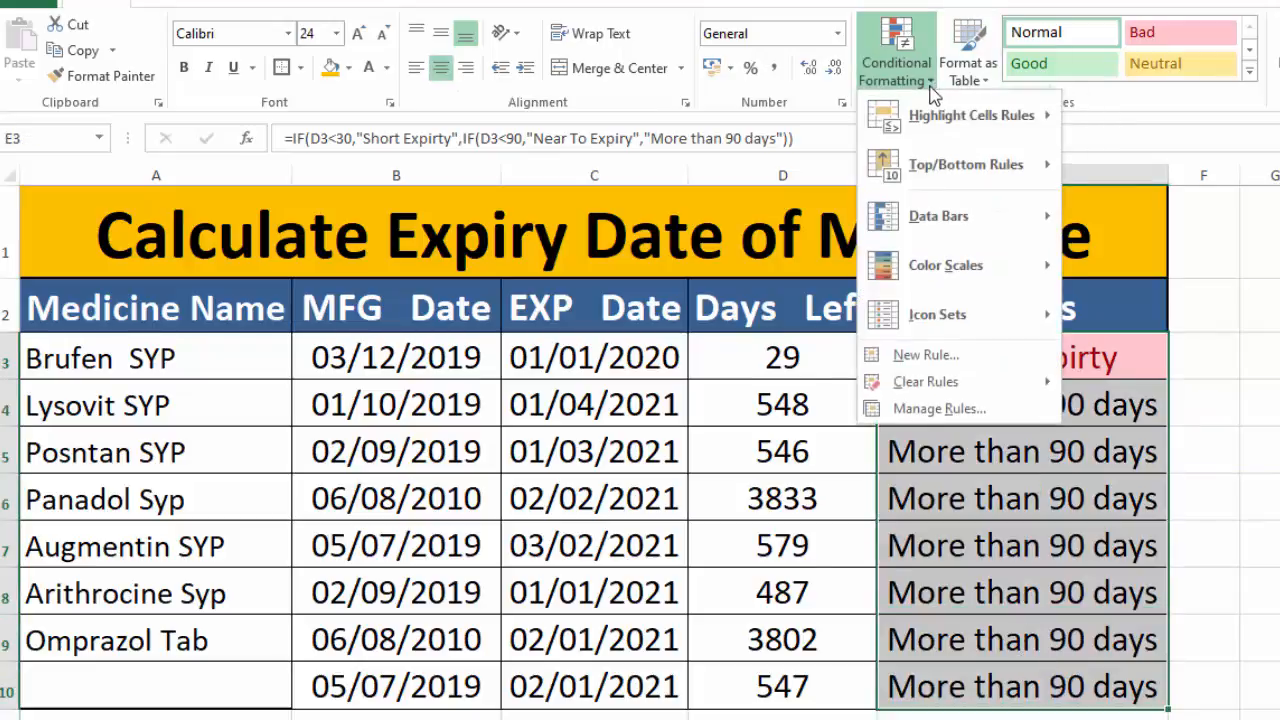
{"action": "mouse_move", "coordinate": [1000, 116]}
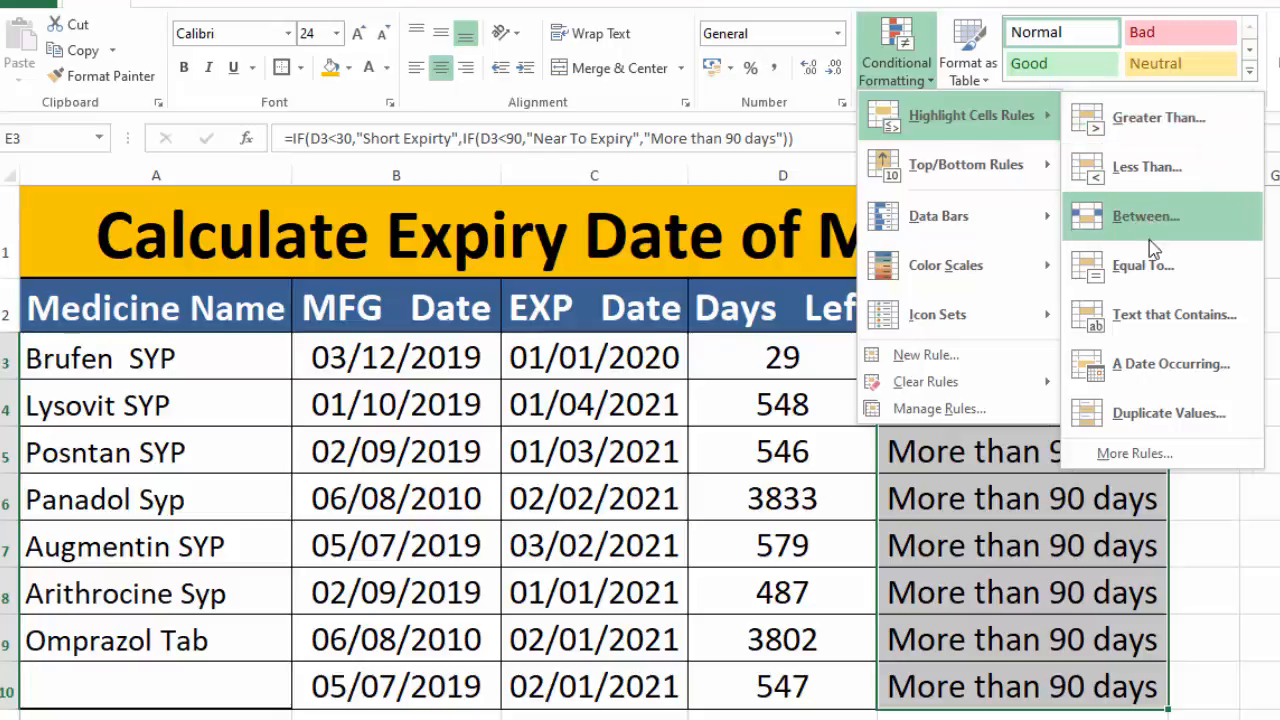
{"action": "left_click", "coordinate": [1143, 265]}
{"action": "type", "text": "More than 90"}
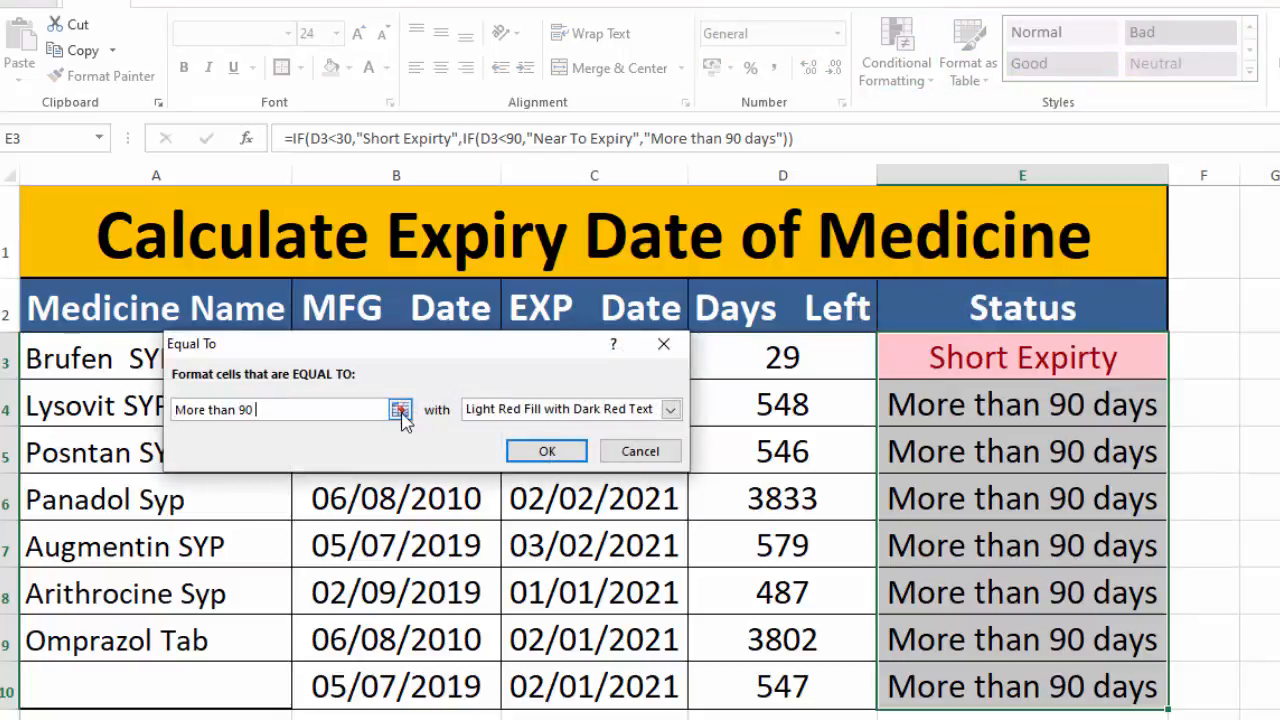
{"action": "type", "text": " Days"}
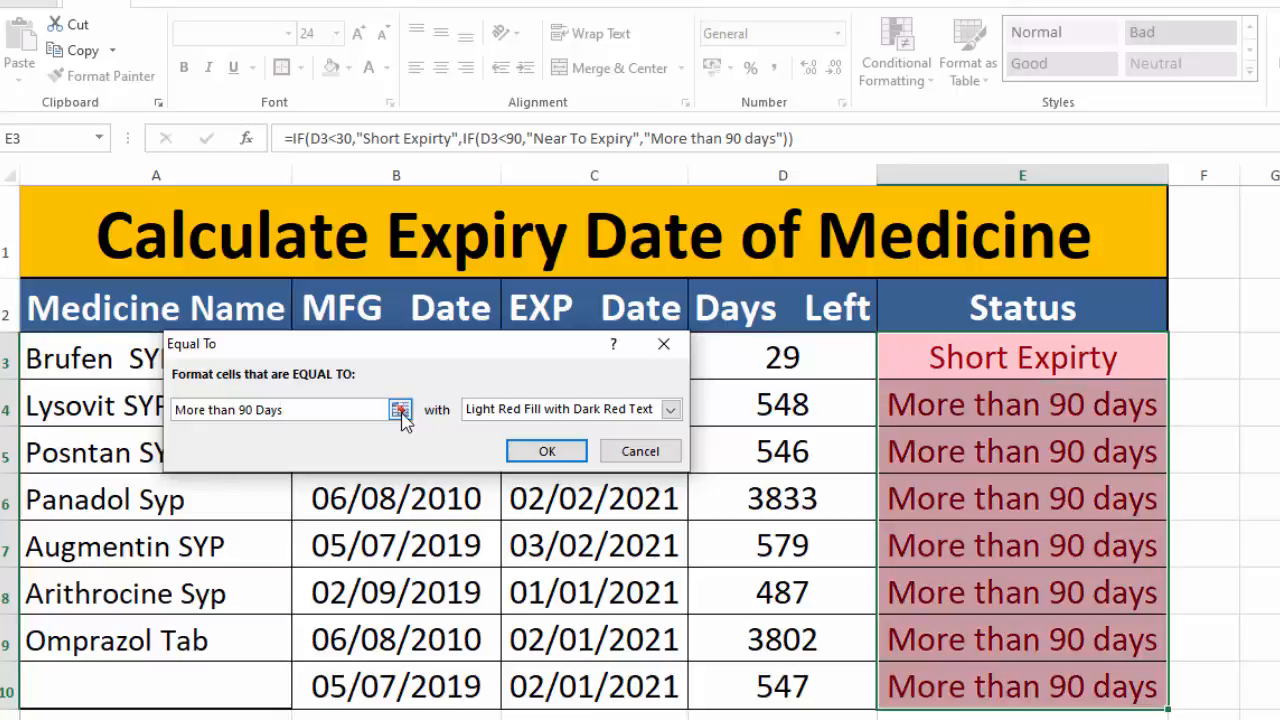
{"action": "left_click", "coordinate": [670, 410]}
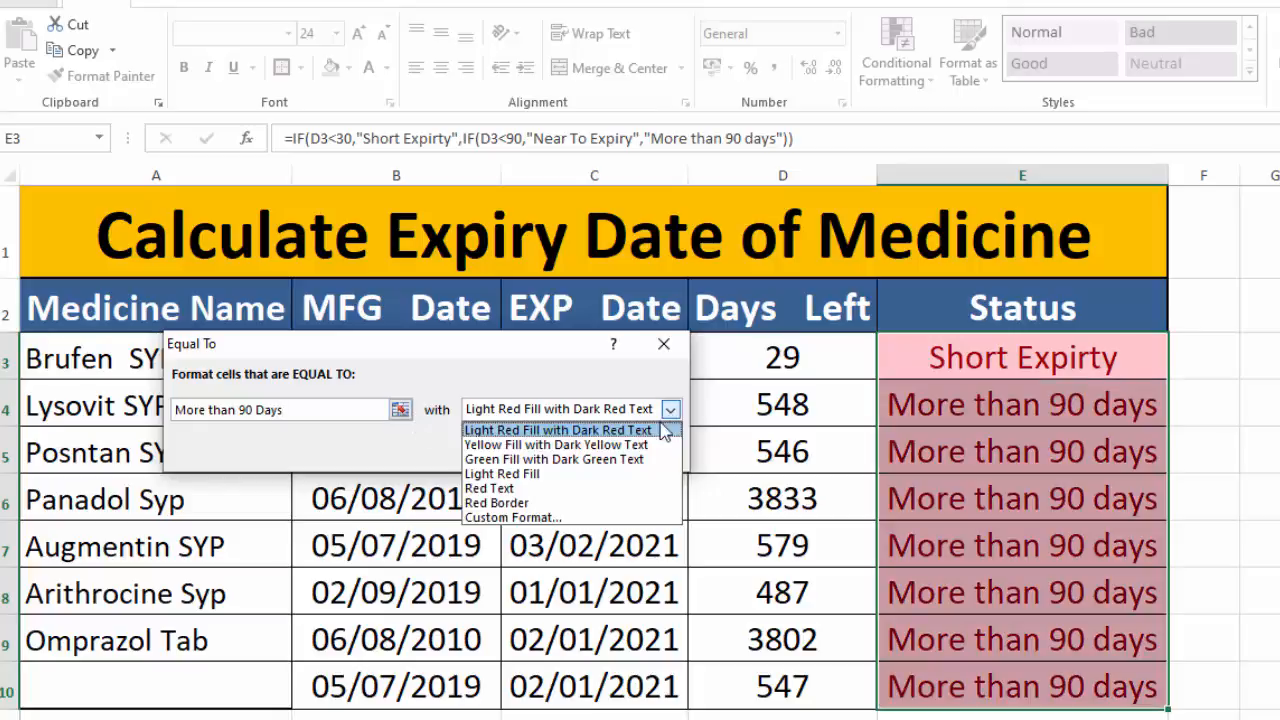
{"action": "left_click", "coordinate": [636, 459]}
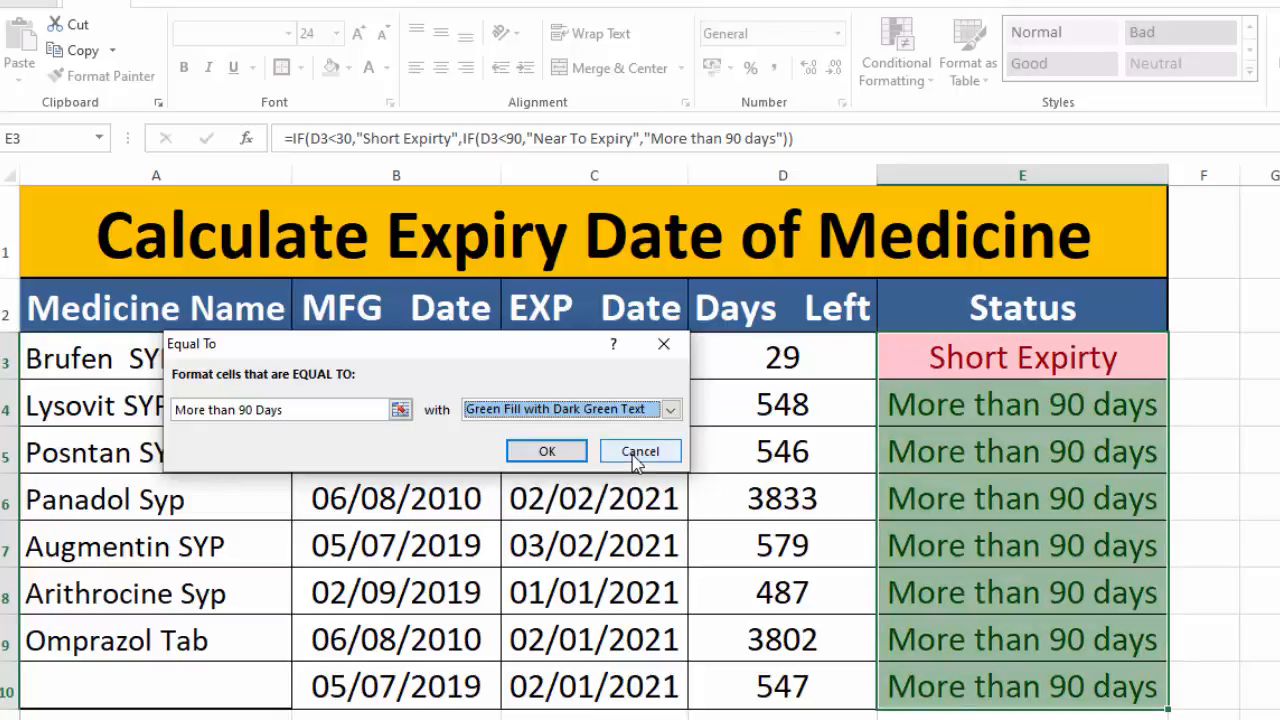
{"action": "left_click", "coordinate": [565, 451]}
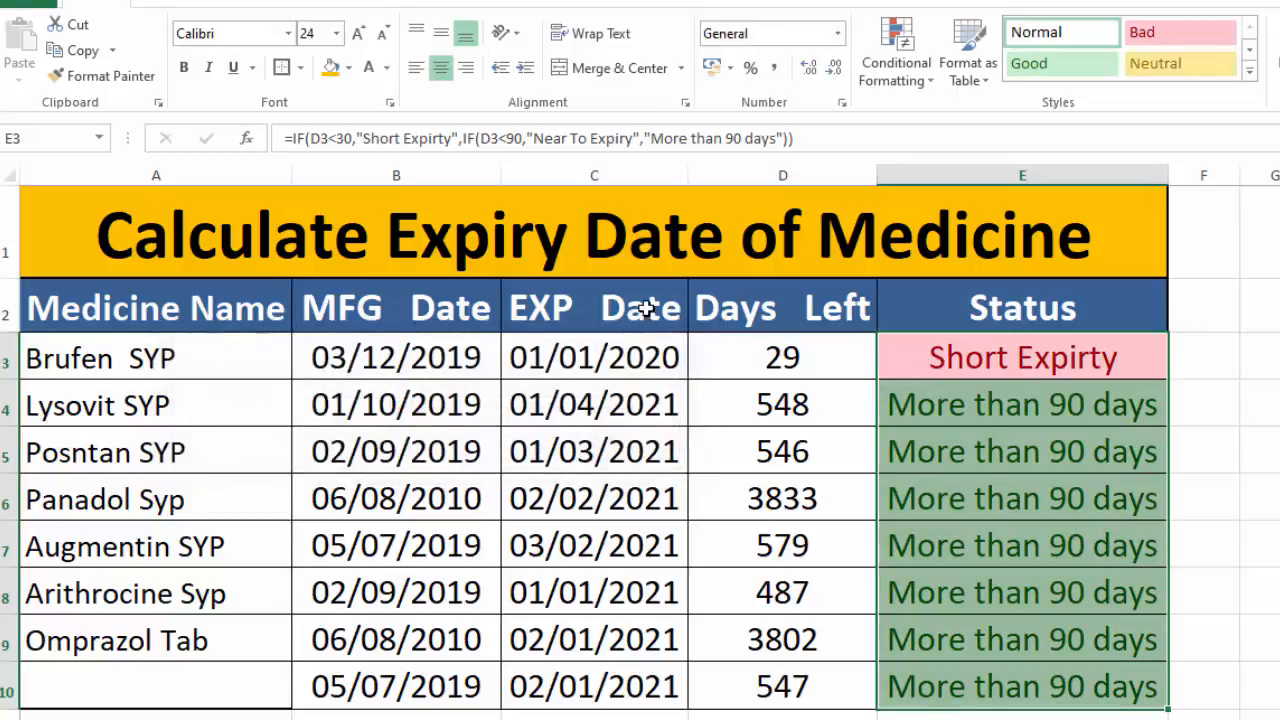
Step: Add a Greater Than highlight rule to E3:E10 for "Near to Expiry" with a yellow fill and dark yellow text
{"action": "left_click", "coordinate": [927, 86]}
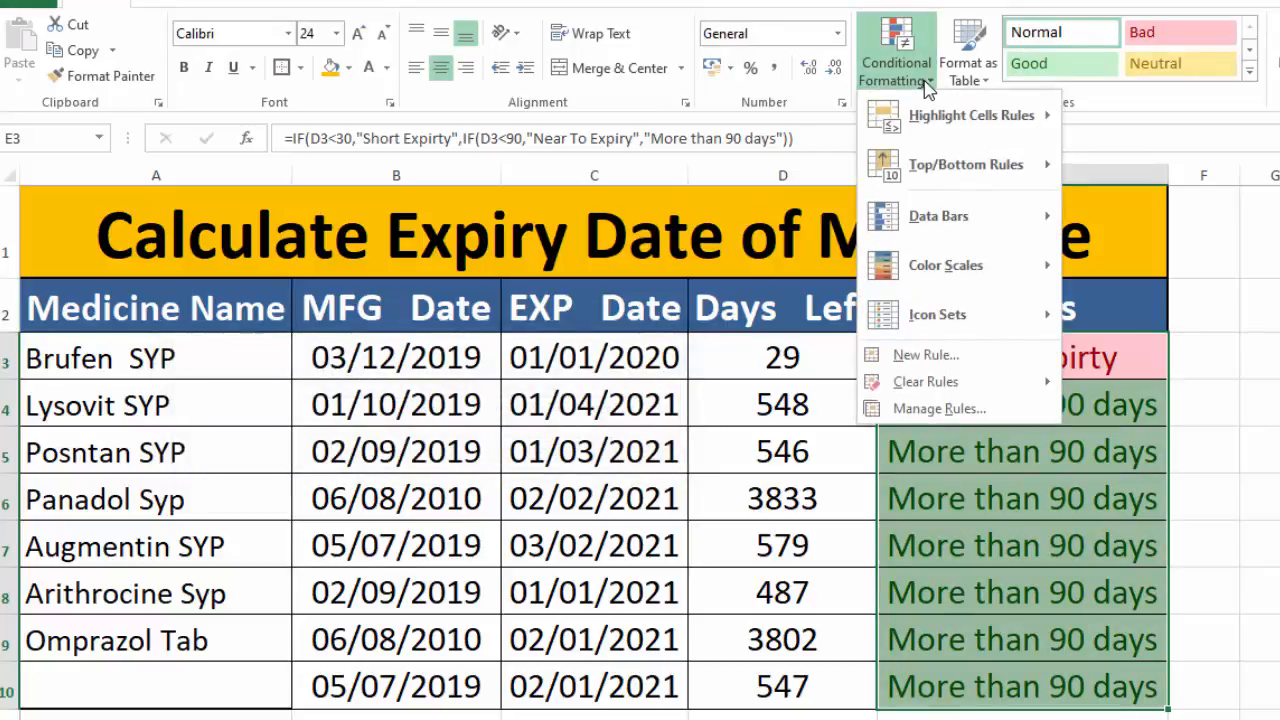
{"action": "mouse_move", "coordinate": [975, 116]}
{"action": "left_click", "coordinate": [1150, 117]}
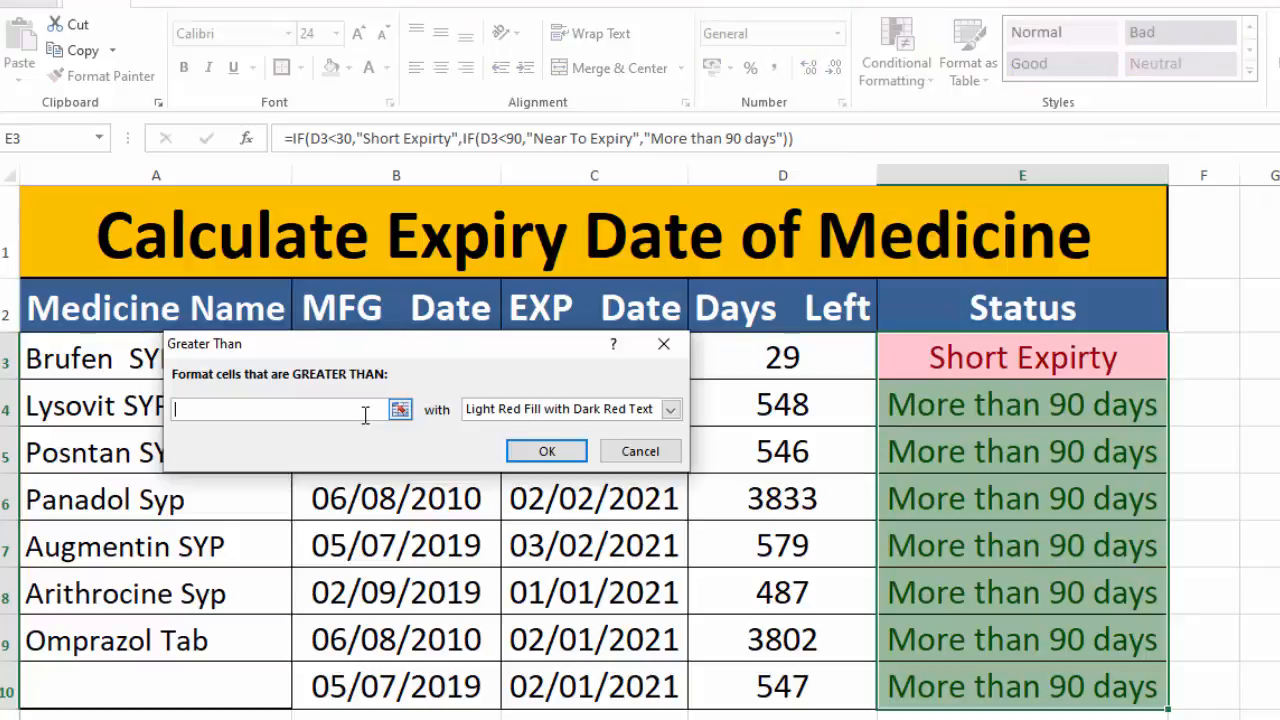
{"action": "left_click", "coordinate": [657, 451]}
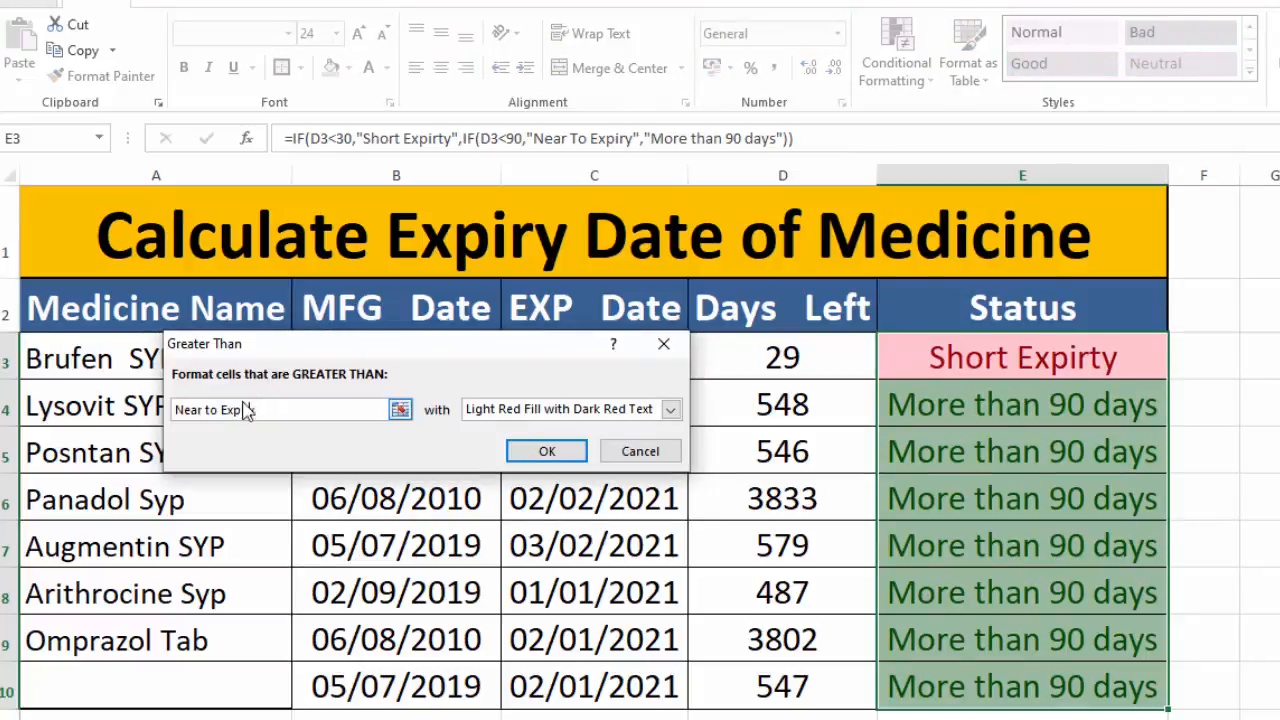
{"action": "left_click", "coordinate": [568, 413]}
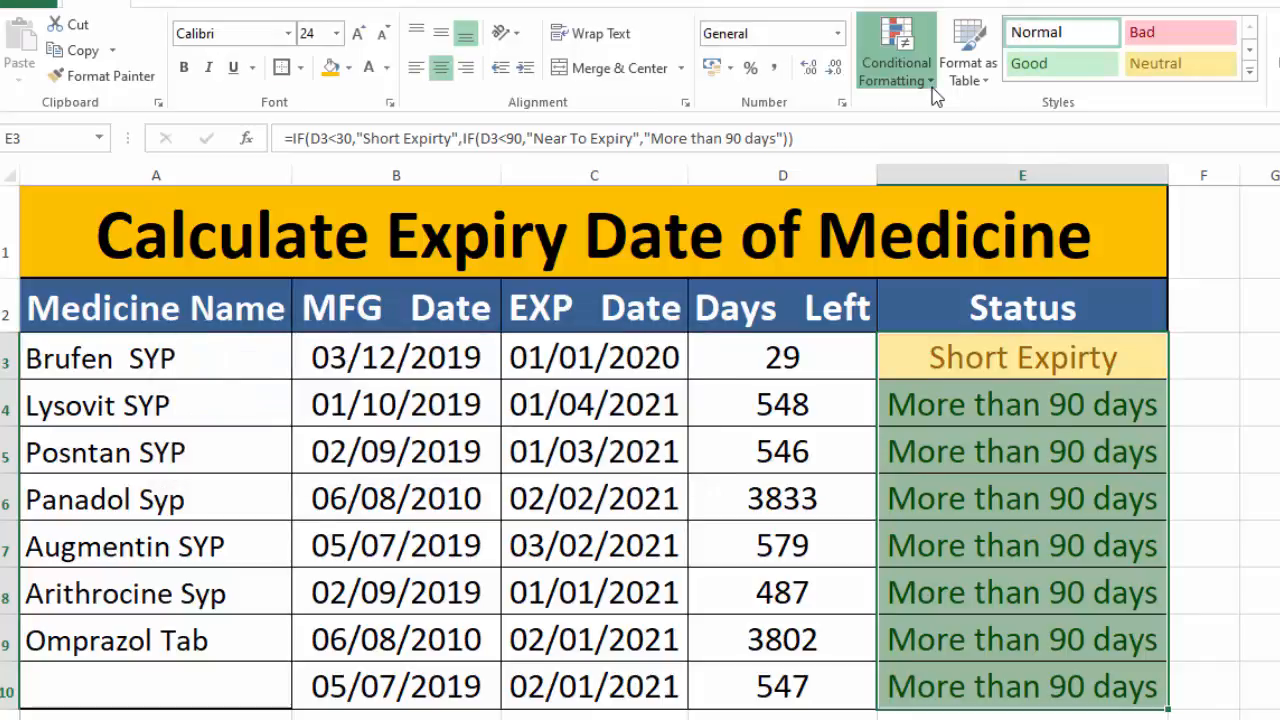
Step: Set up an Equal To highlight rule on E3:E10 for "Near to Expiry" with Yellow Fill with Dark Yellow Text
{"action": "left_click", "coordinate": [897, 55]}
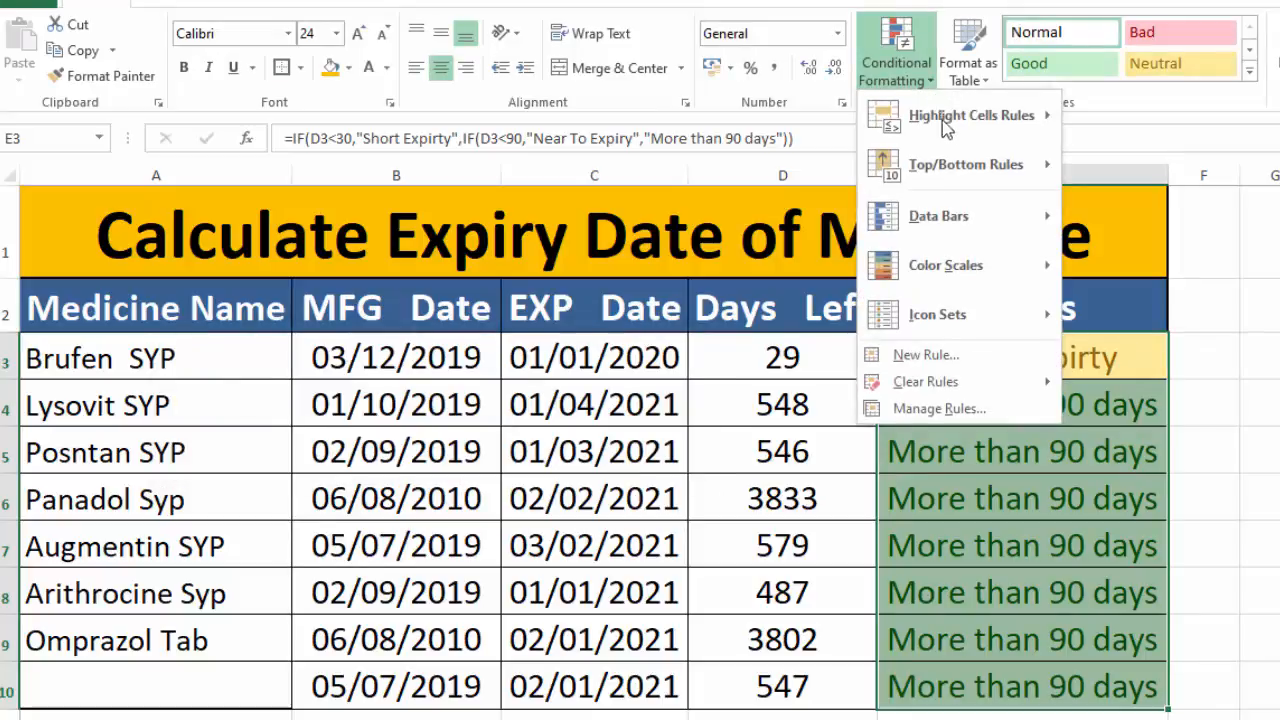
{"action": "mouse_move", "coordinate": [1045, 125]}
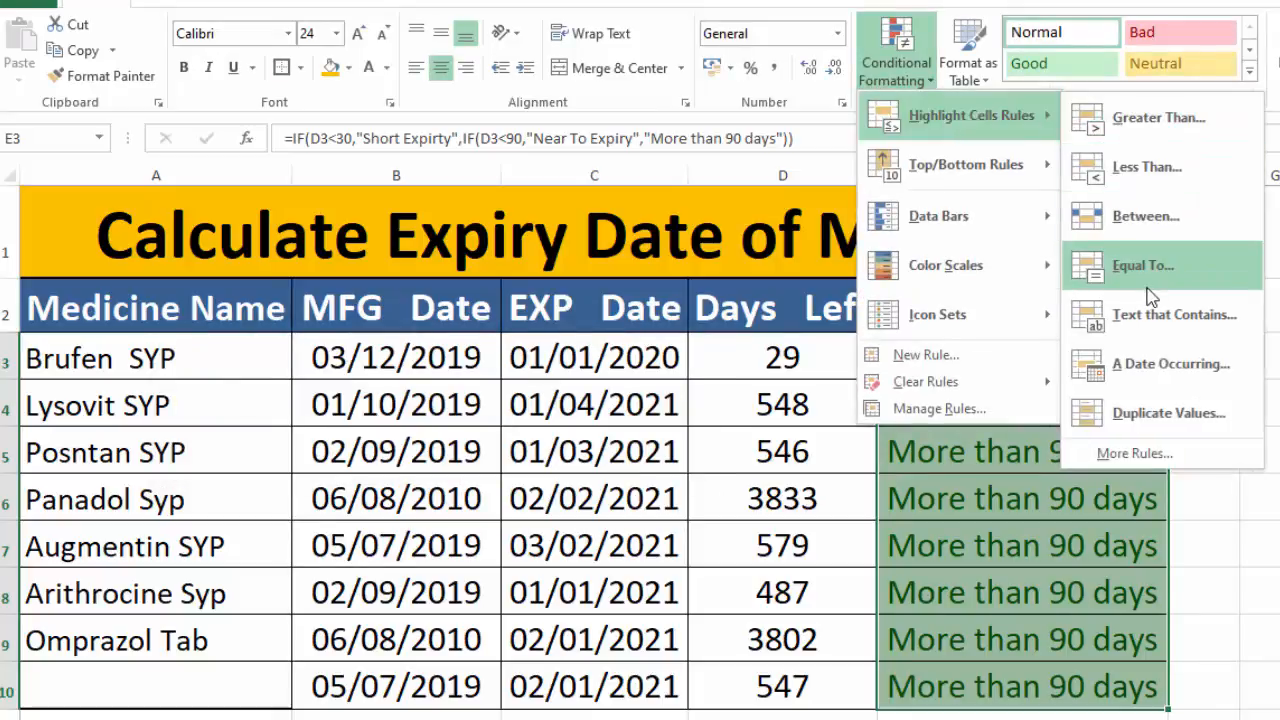
{"action": "left_click", "coordinate": [1138, 265]}
{"action": "type", "text": "Near to Exp"}
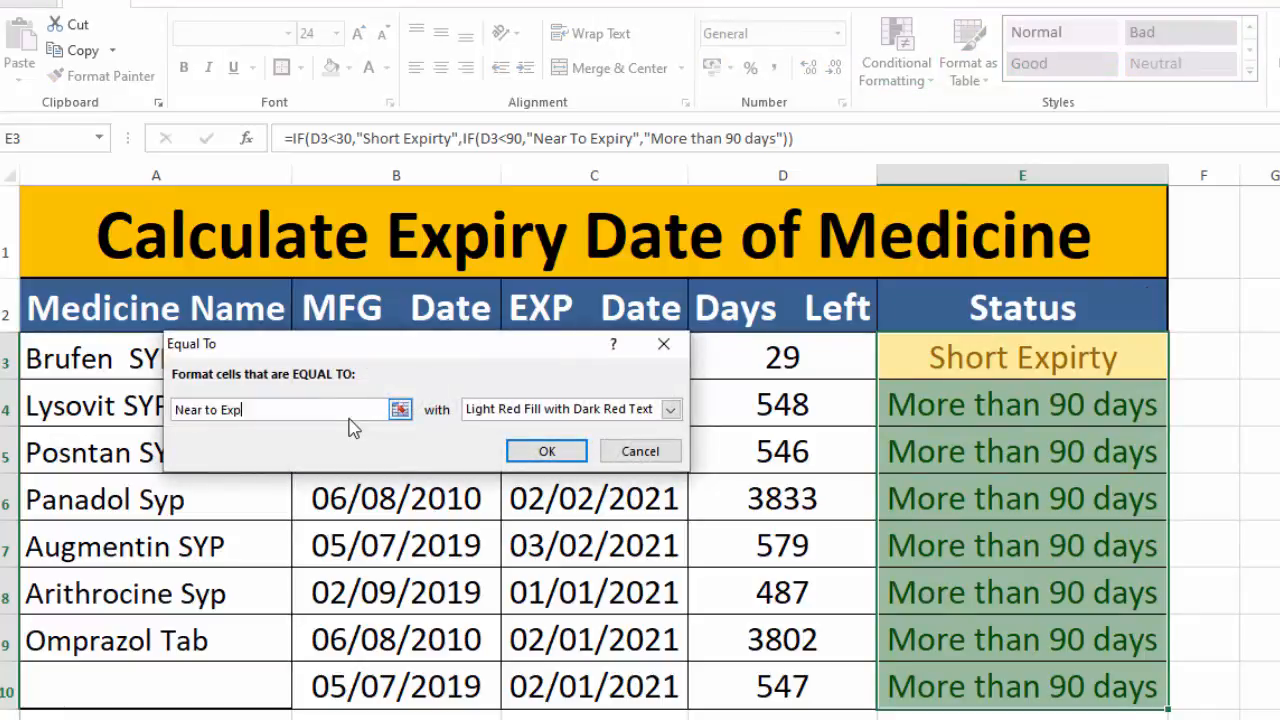
{"action": "type", "text": "irt"}
{"action": "key", "text": "BackSpace"}
{"action": "left_click", "coordinate": [546, 410]}
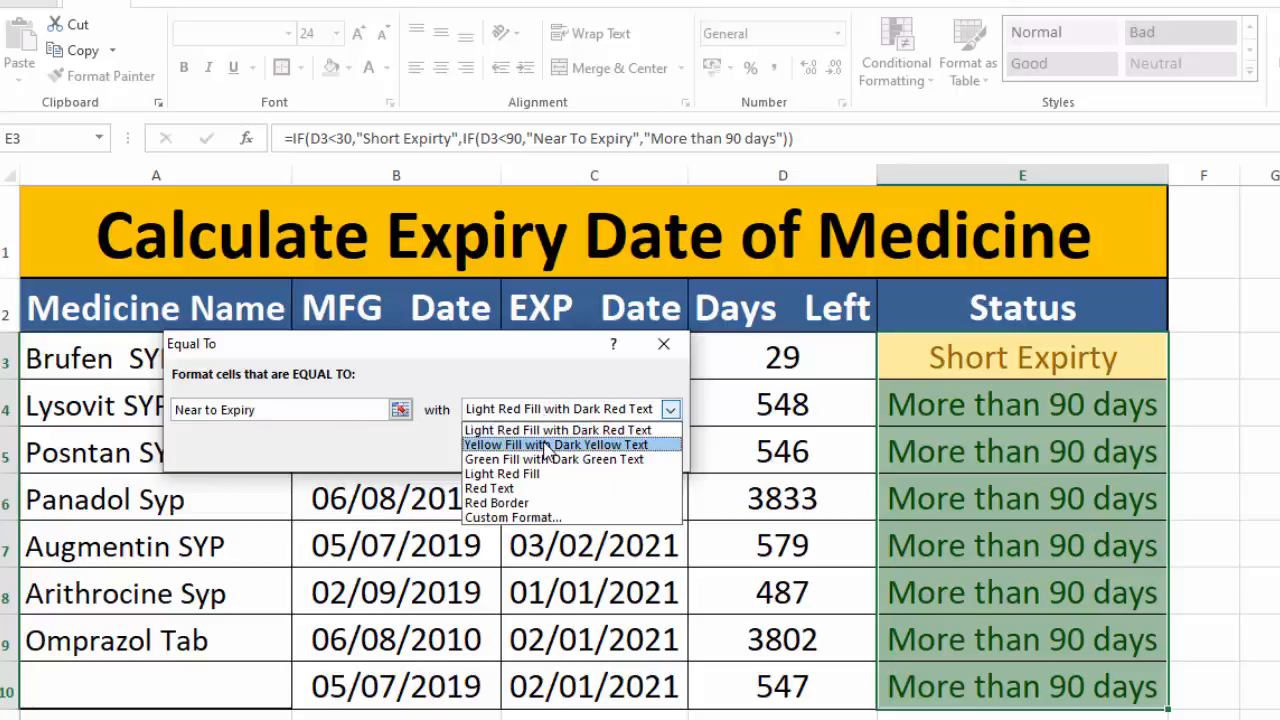
{"action": "left_click", "coordinate": [548, 444]}
{"action": "left_click", "coordinate": [612, 449]}
Step: Add an Equal To highlight rule to E3:E10 for "Short Expiry" with Light Red Fill with Dark Red Text
{"action": "left_click_drag", "start_coordinate": [922, 345], "coordinate": [904, 680]}
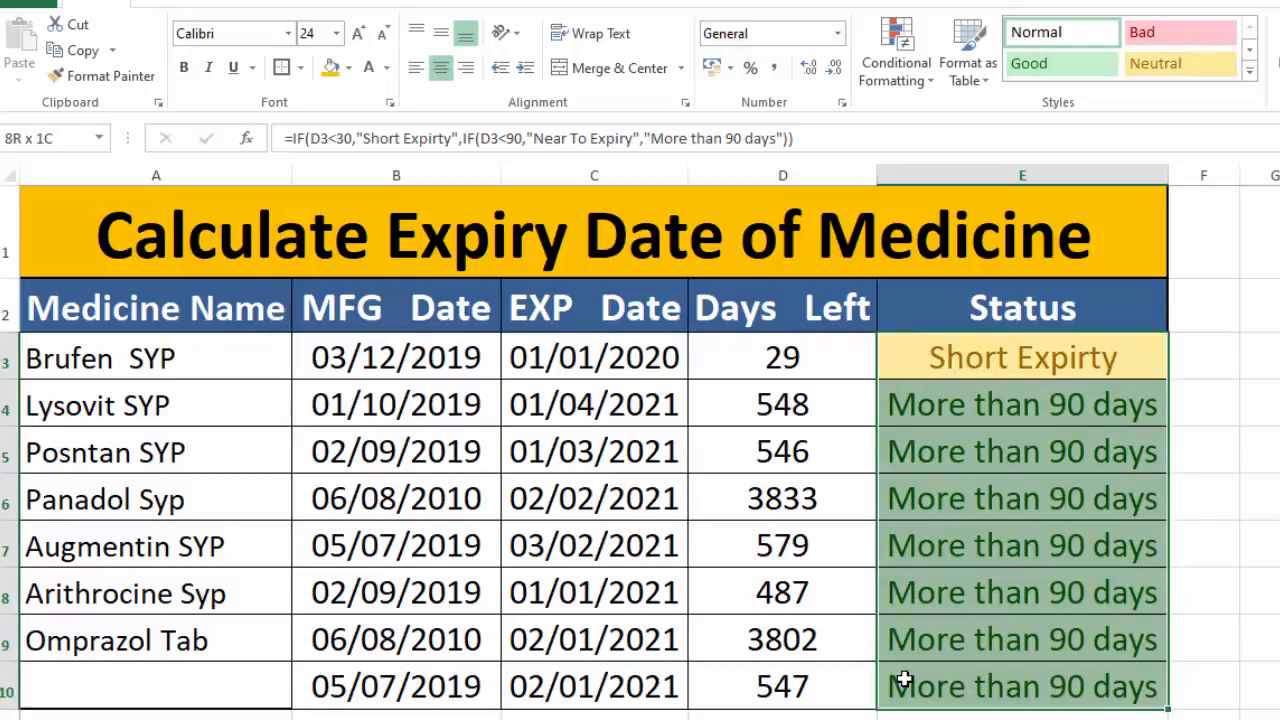
{"action": "left_click", "coordinate": [900, 50]}
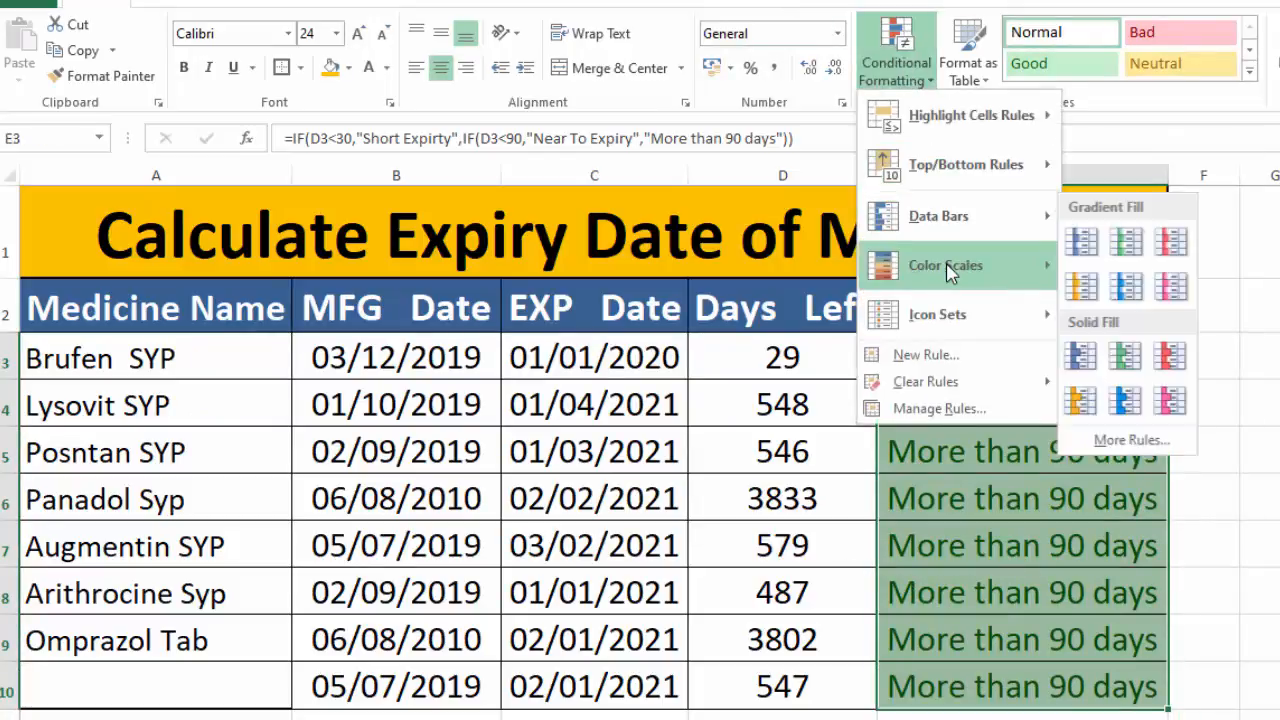
{"action": "mouse_move", "coordinate": [980, 115]}
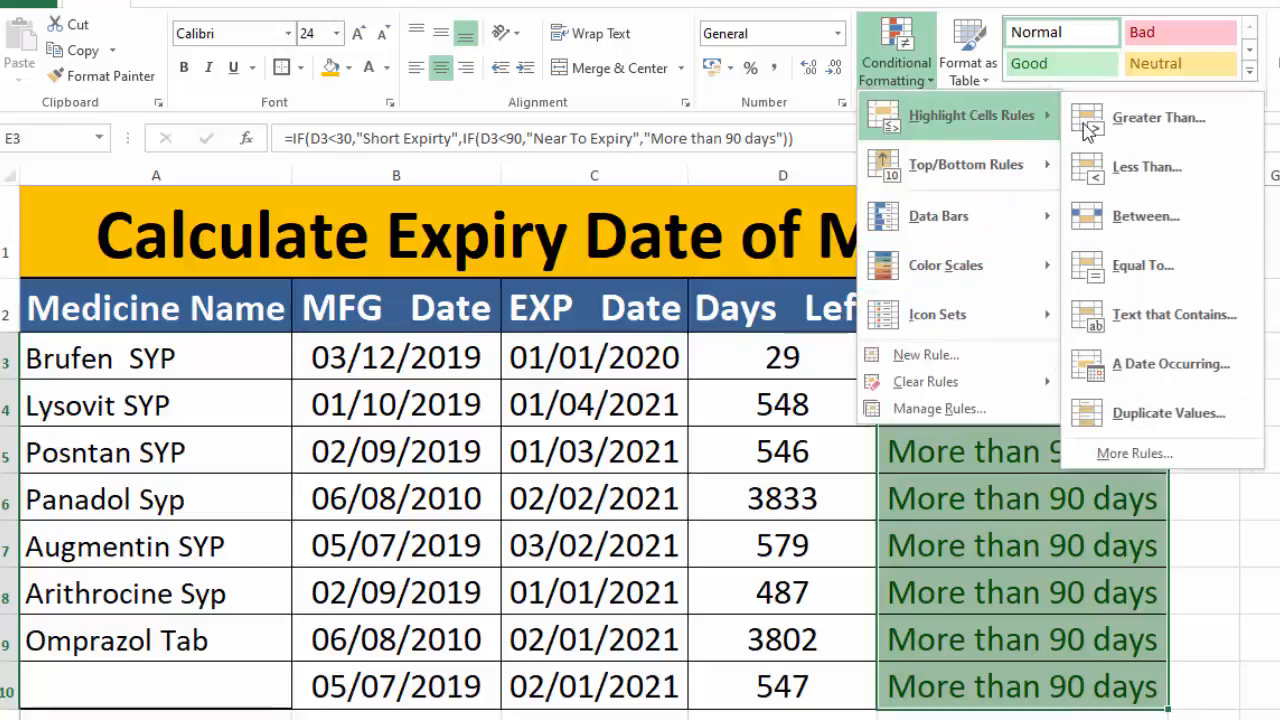
{"action": "left_click", "coordinate": [1135, 263]}
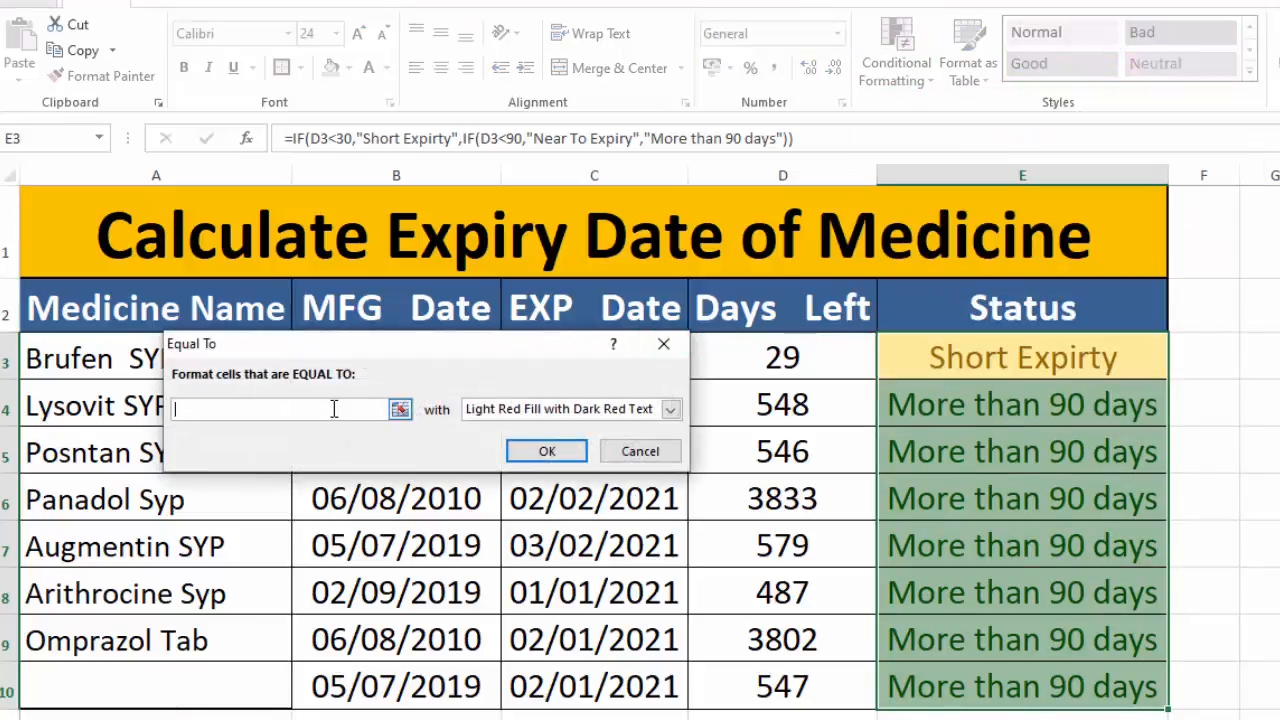
{"action": "type", "text": "Short Expir"}
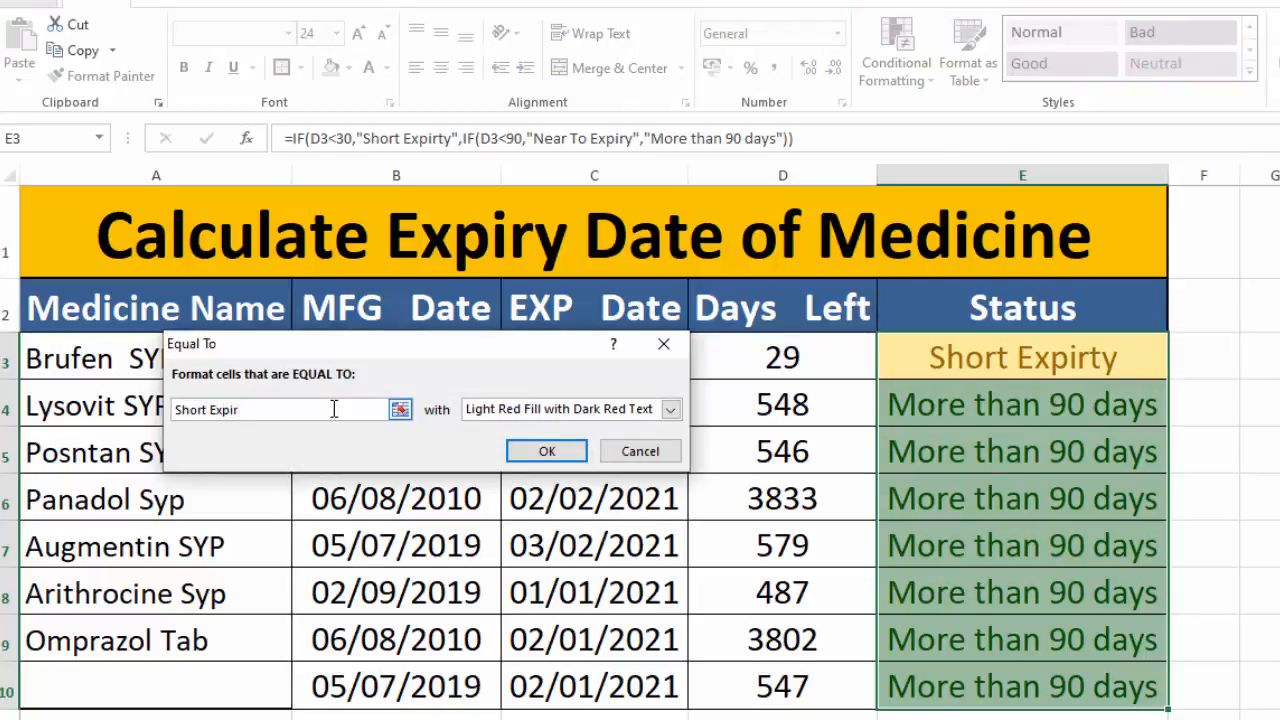
{"action": "type", "text": "y"}
{"action": "left_click", "coordinate": [551, 412]}
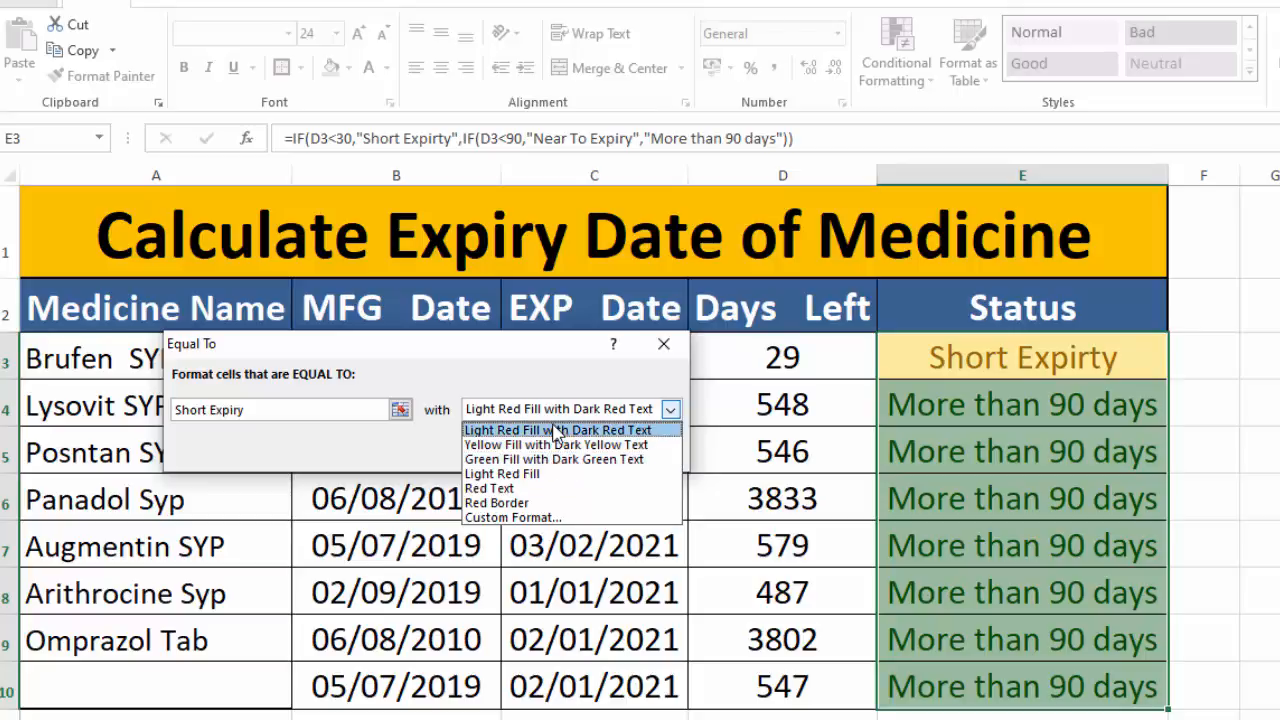
{"action": "left_click", "coordinate": [557, 431]}
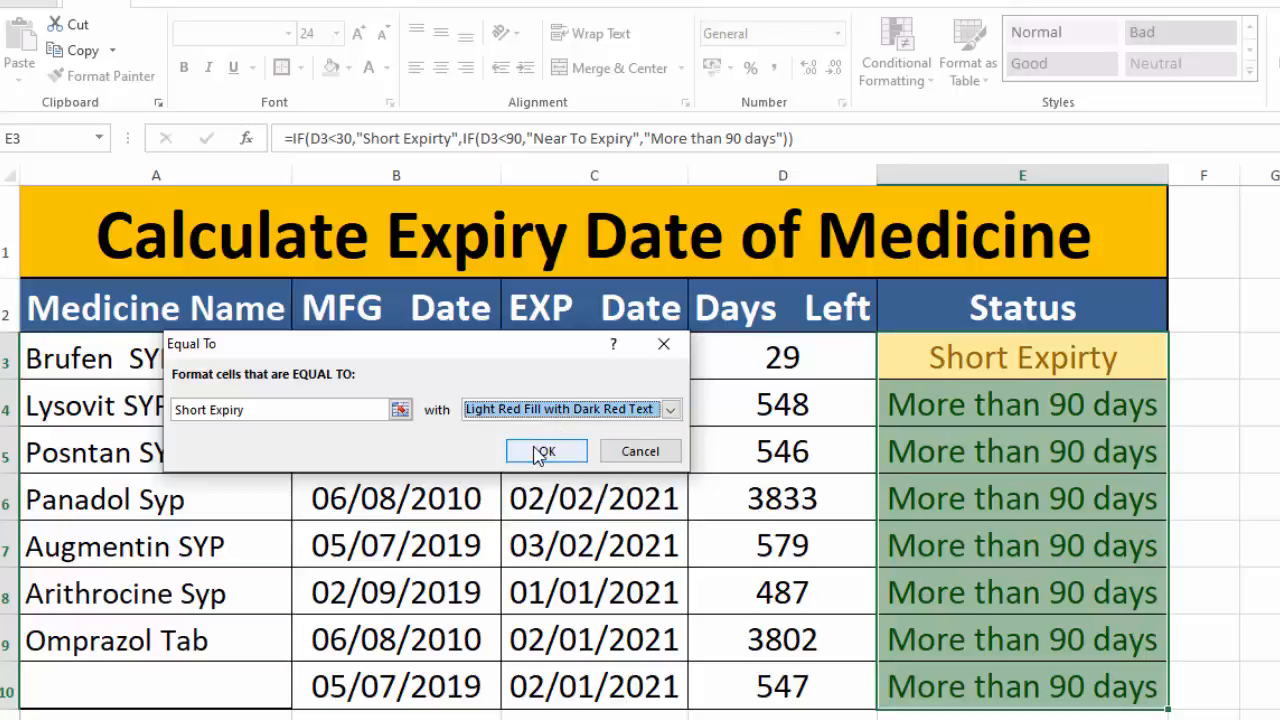
{"action": "left_click", "coordinate": [540, 452]}
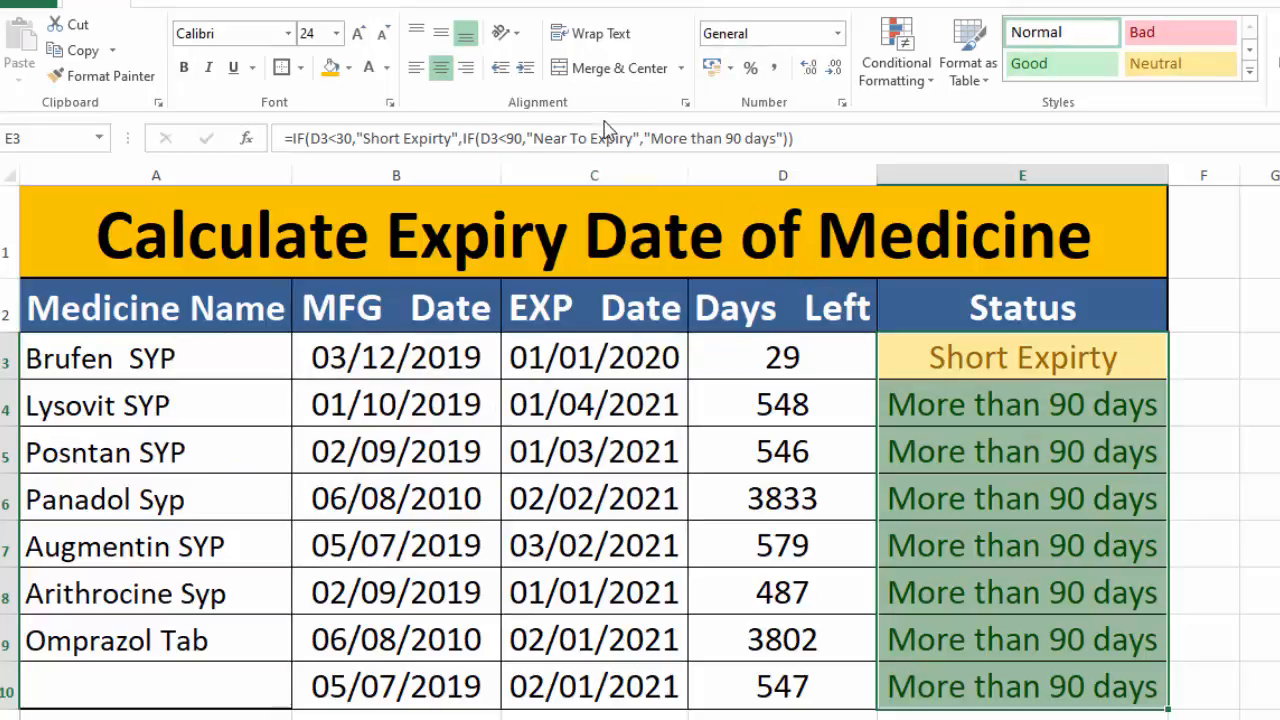
Step: Correct the misspelled status text in the E3 formula to "Short Expiry"
{"action": "left_click", "coordinate": [443, 137]}
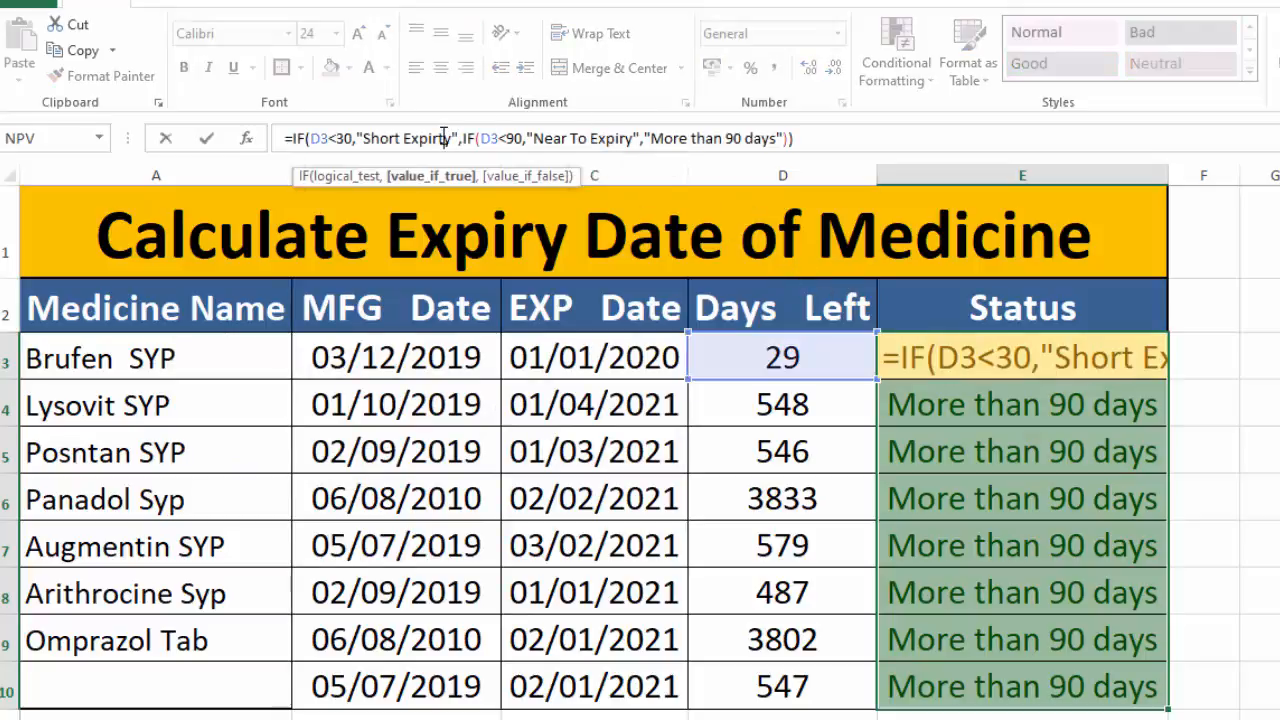
{"action": "key", "text": "BackSpace"}
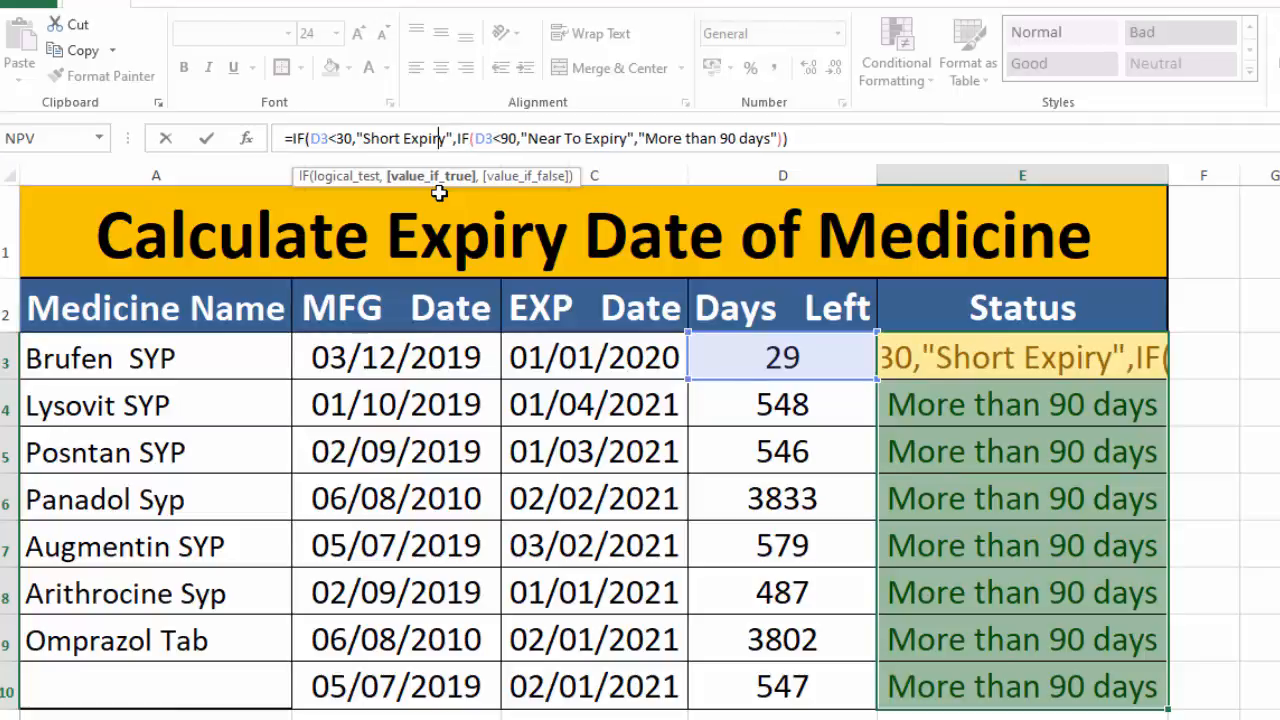
{"action": "left_click", "coordinate": [801, 138]}
{"action": "key", "text": "Return"}
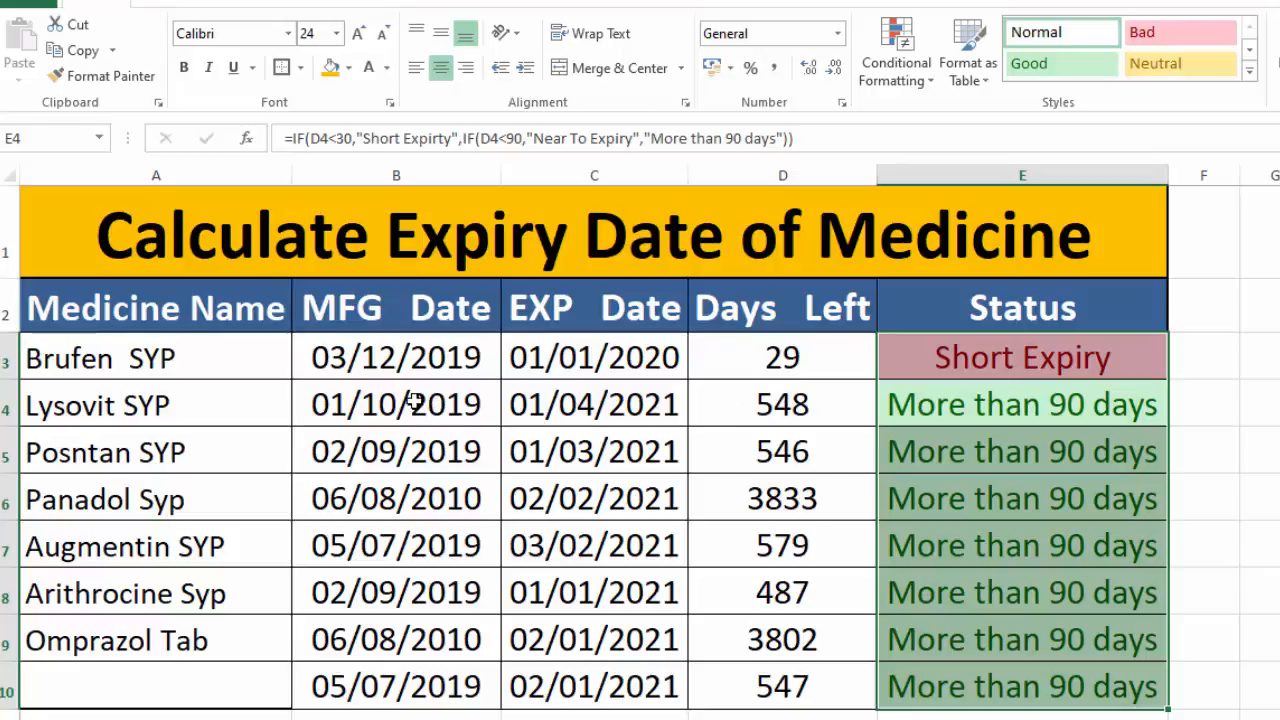
Step: Change the MFG date of Lysovit SYP in B4 to 01/10/2020
{"action": "left_click", "coordinate": [476, 402]}
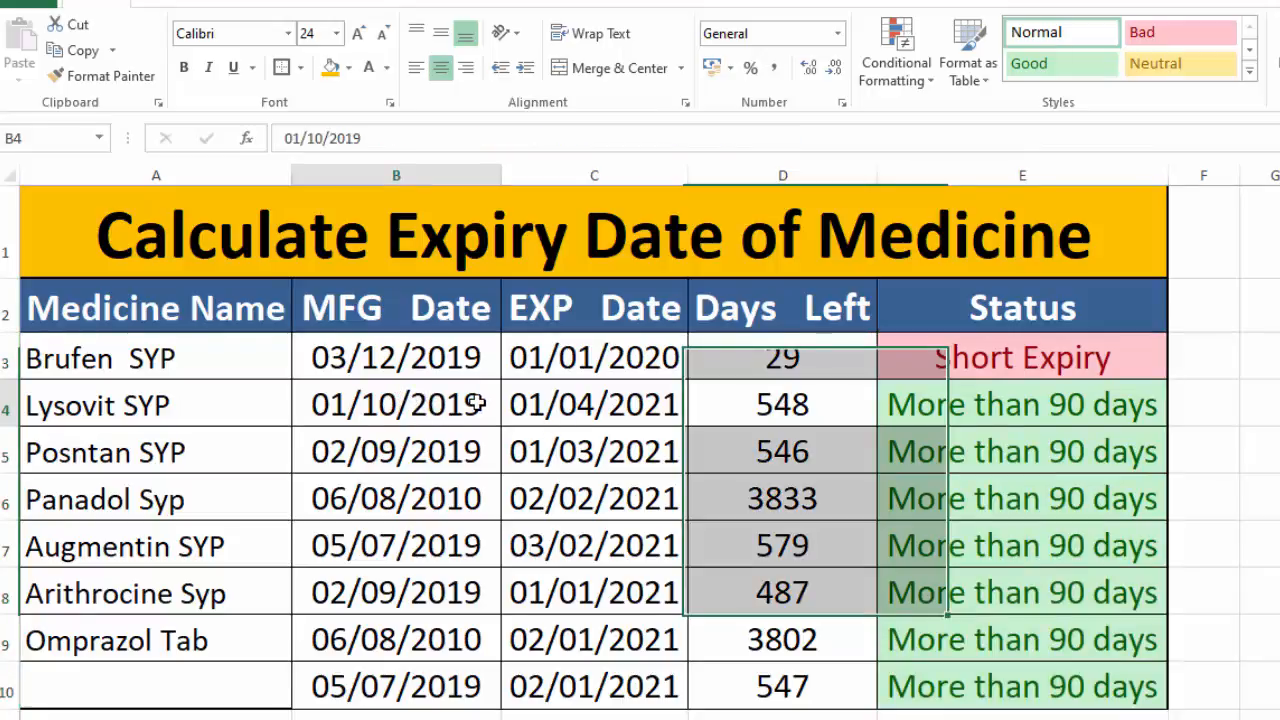
{"action": "double_click", "coordinate": [476, 402]}
{"action": "key", "text": "BackSpace"}
{"action": "key", "text": "BackSpace"}
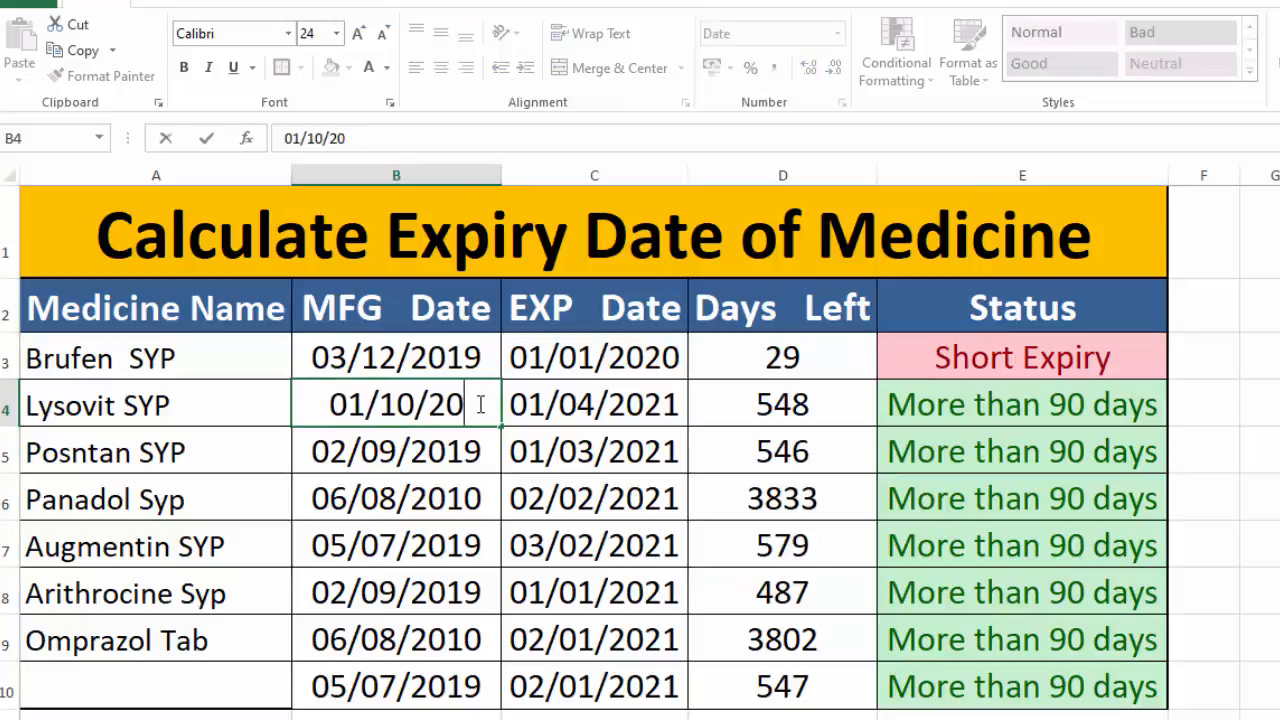
{"action": "type", "text": "20"}
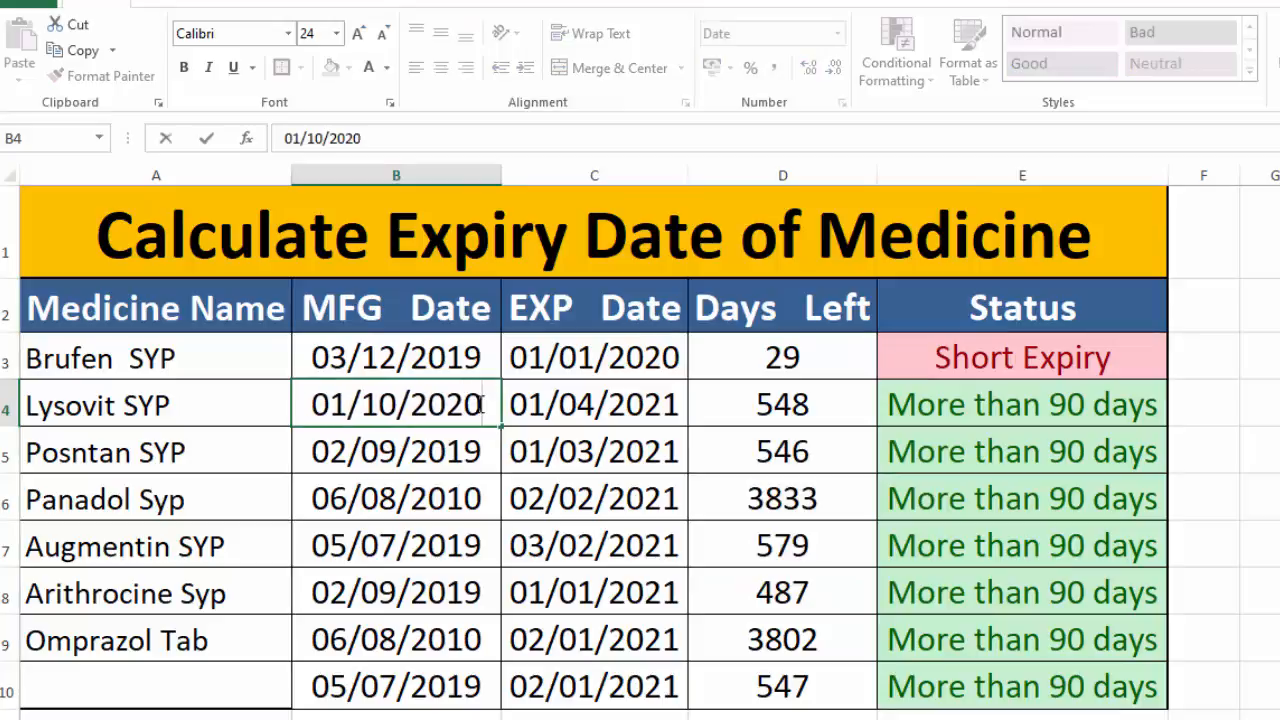
{"action": "key", "text": "Return"}
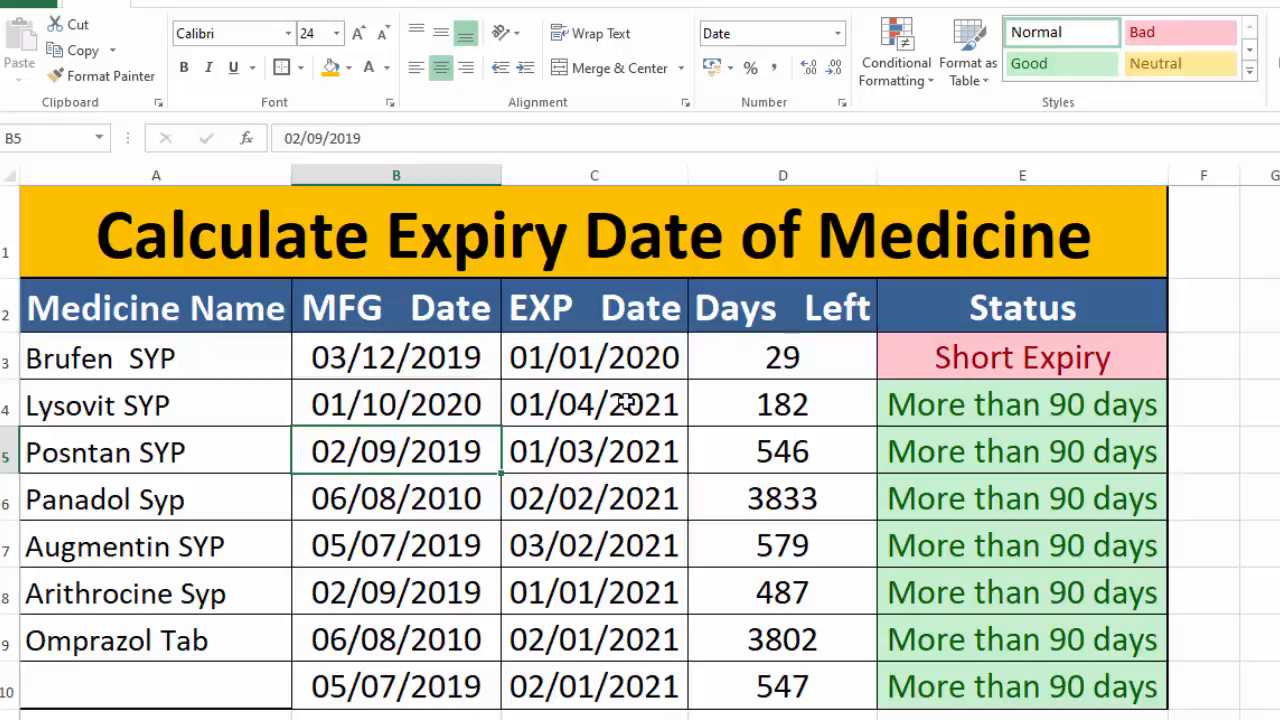
Step: Change the EXP date of Lysovit SYP in C4 to 01/01/2021
{"action": "double_click", "coordinate": [590, 402]}
{"action": "key", "text": "BackSpace"}
{"action": "type", "text": "1"}
{"action": "key", "text": "Return"}
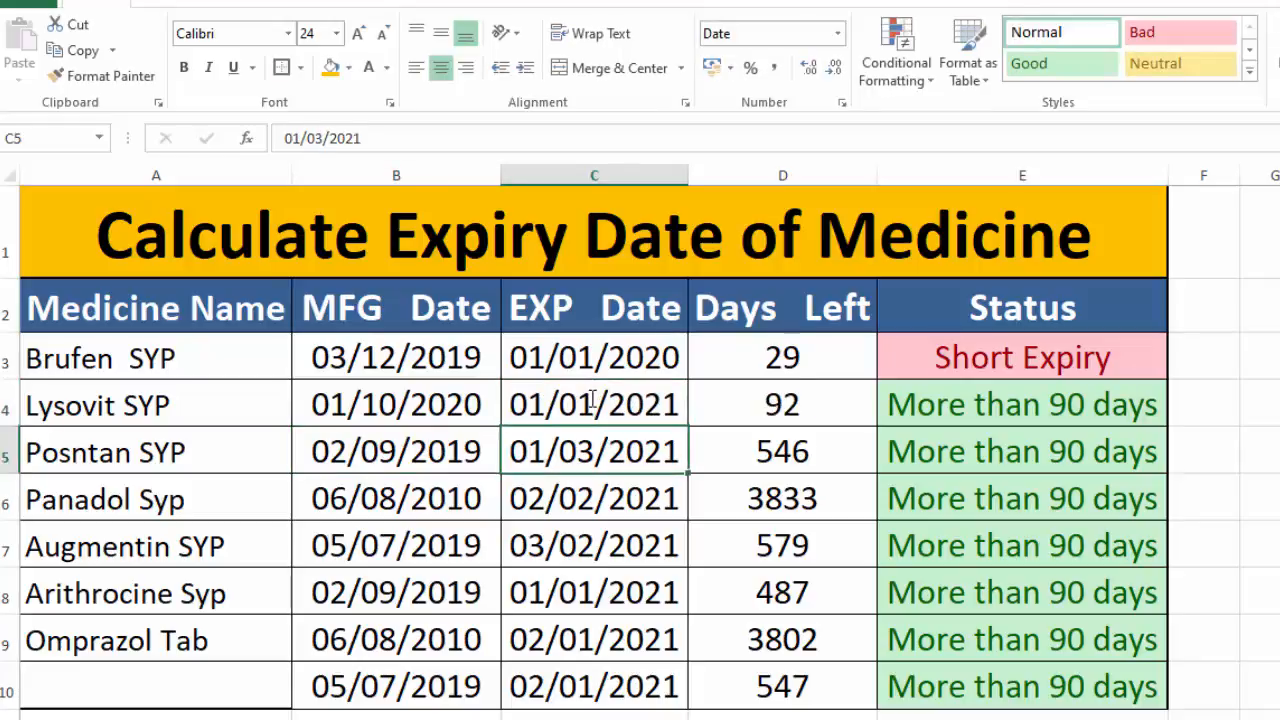
Step: Set the EXP date of Lysovit SYP in C4 to 01/12/2020
{"action": "double_click", "coordinate": [591, 402]}
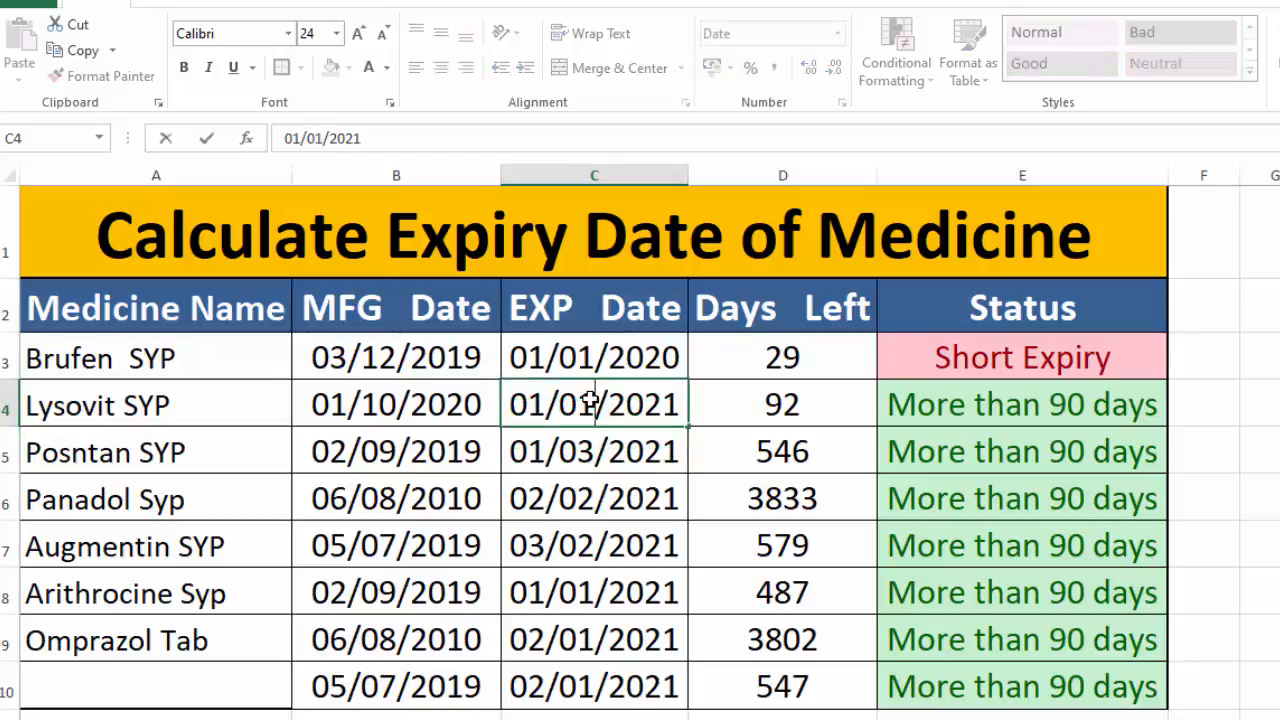
{"action": "key", "text": "BackSpace"}
{"action": "type", "text": "12"}
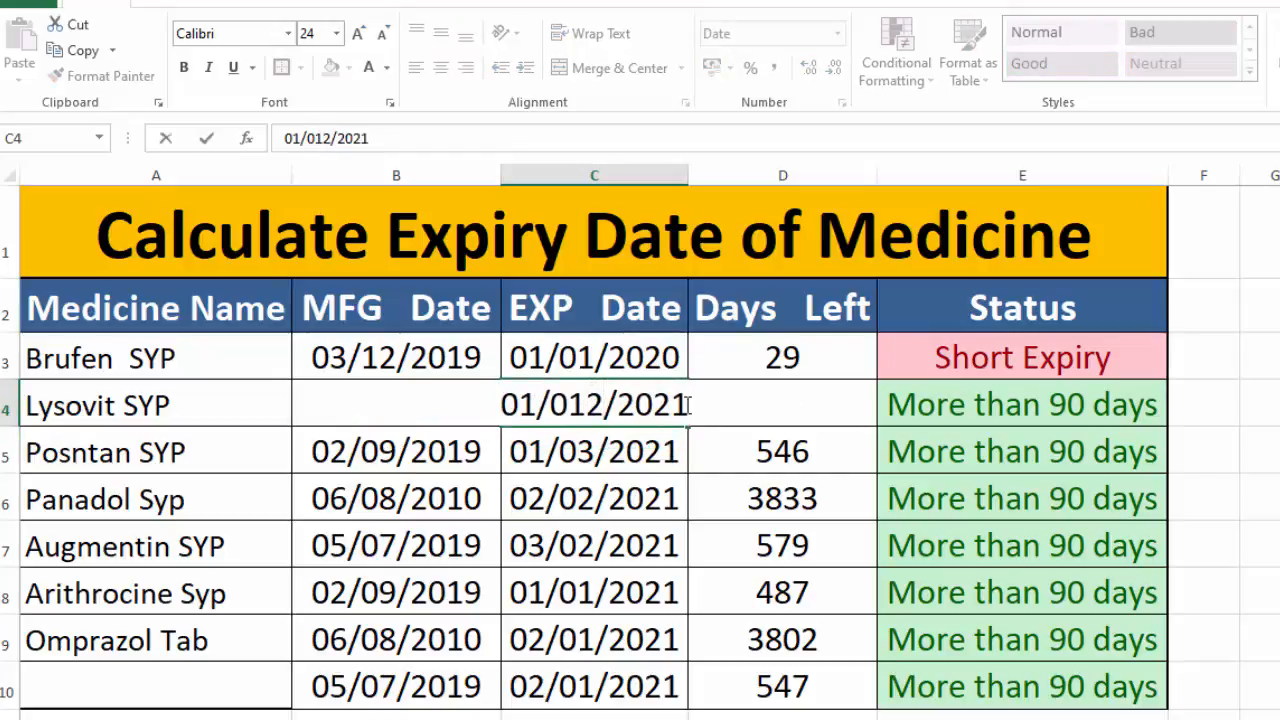
{"action": "key", "text": "BackSpace"}
{"action": "type", "text": "0"}
{"action": "key", "text": "Return"}
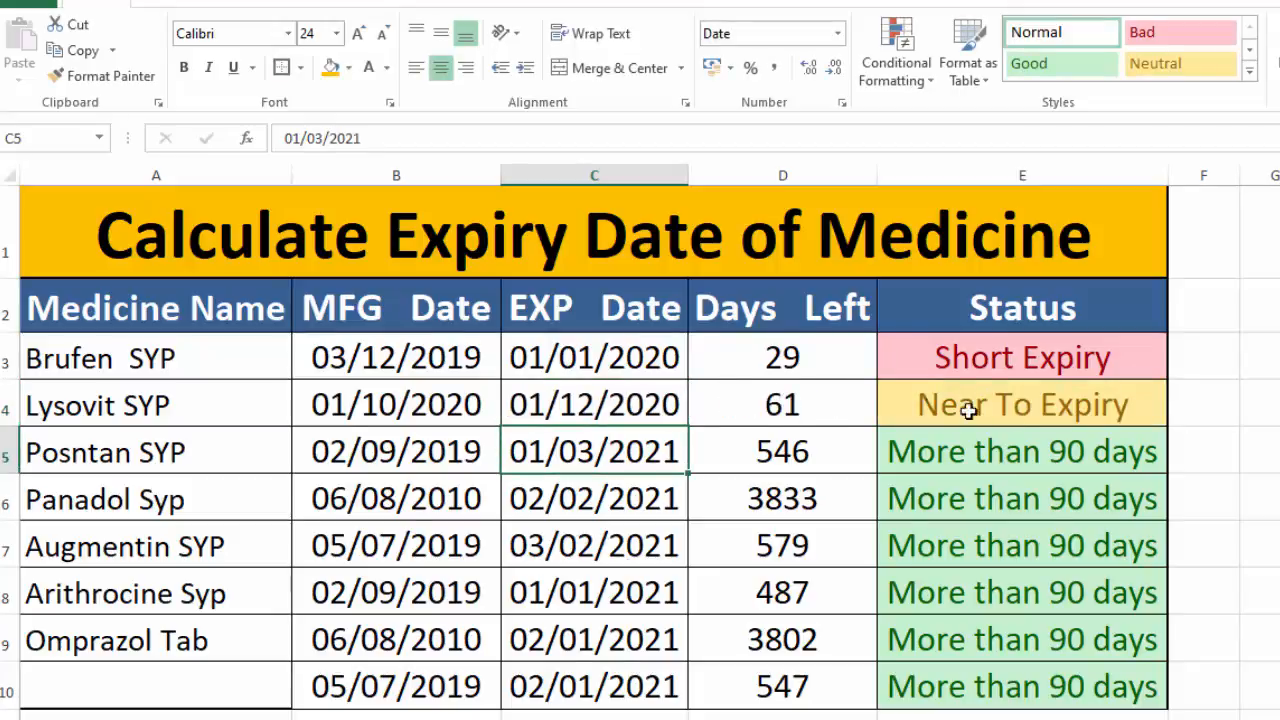